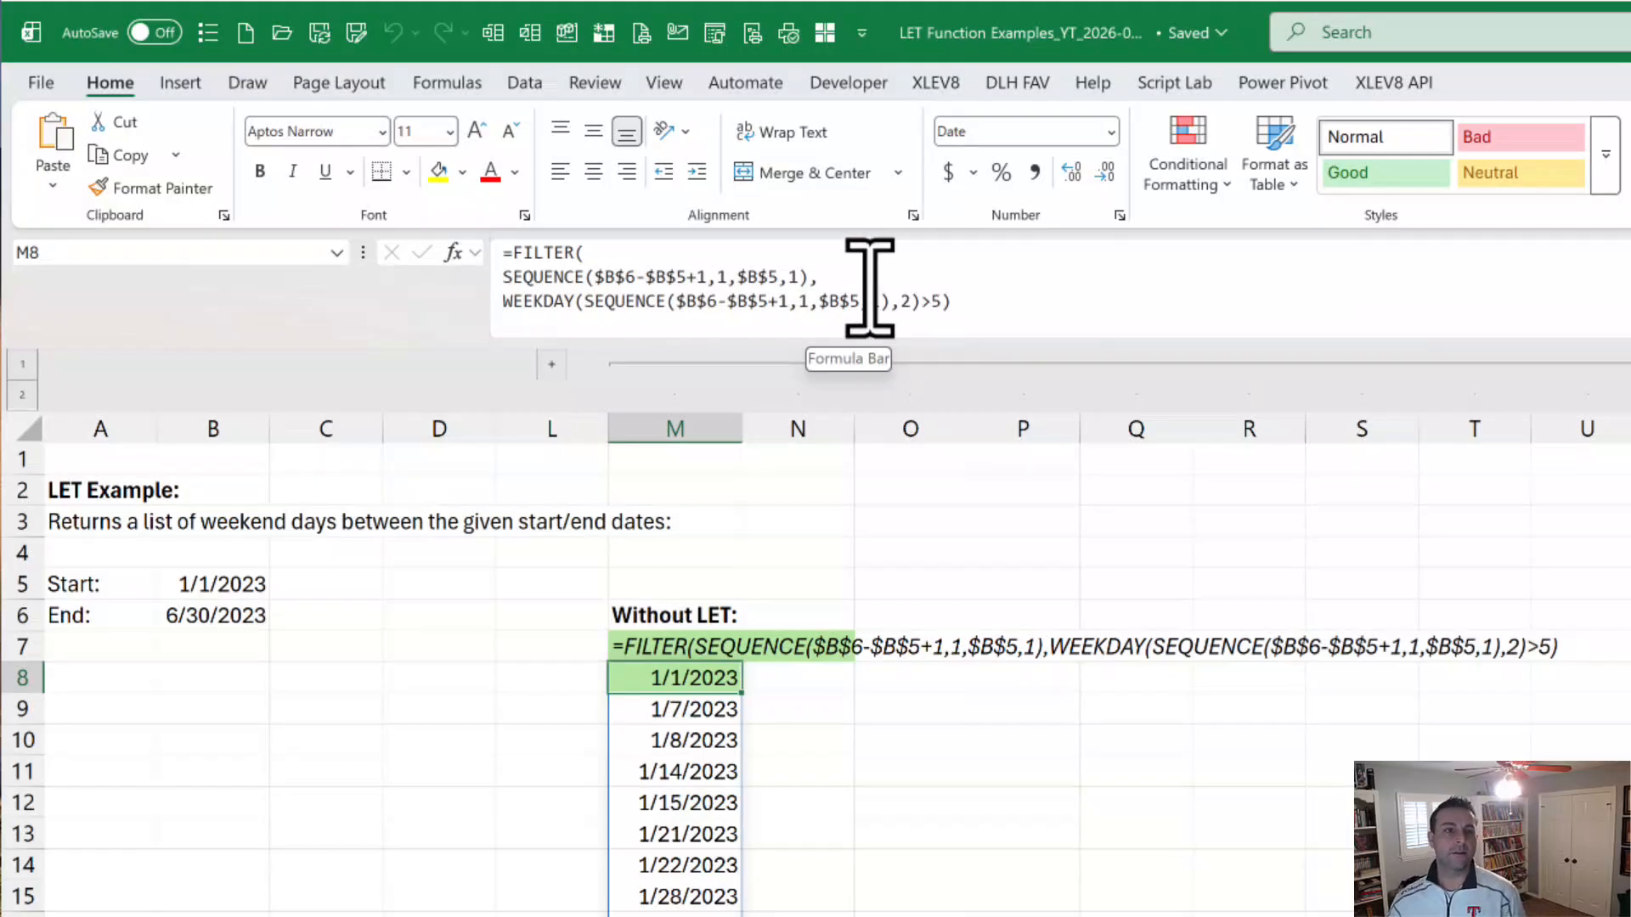
Step: Examine the repeated SEQUENCE expression in both arguments of the FILTER formula in M8, leaving the formula unedited
{"action": "left_click", "coordinate": [820, 280]}
{"action": "left_click_drag", "start_coordinate": [813, 280], "coordinate": [507, 287]}
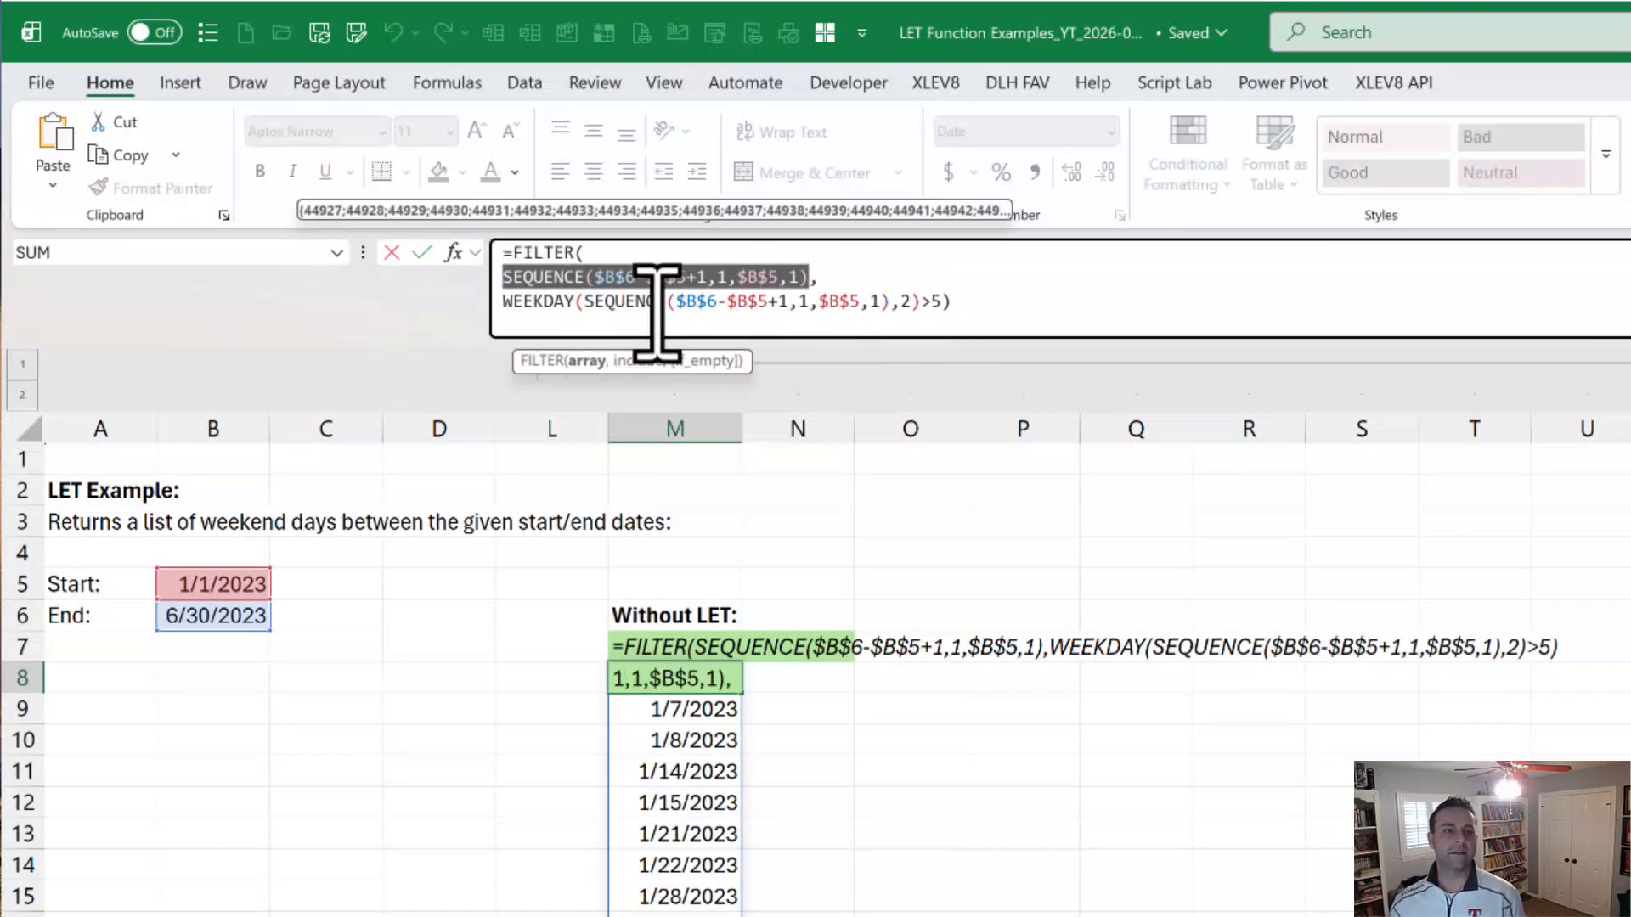
{"action": "left_click_drag", "start_coordinate": [585, 302], "coordinate": [896, 291]}
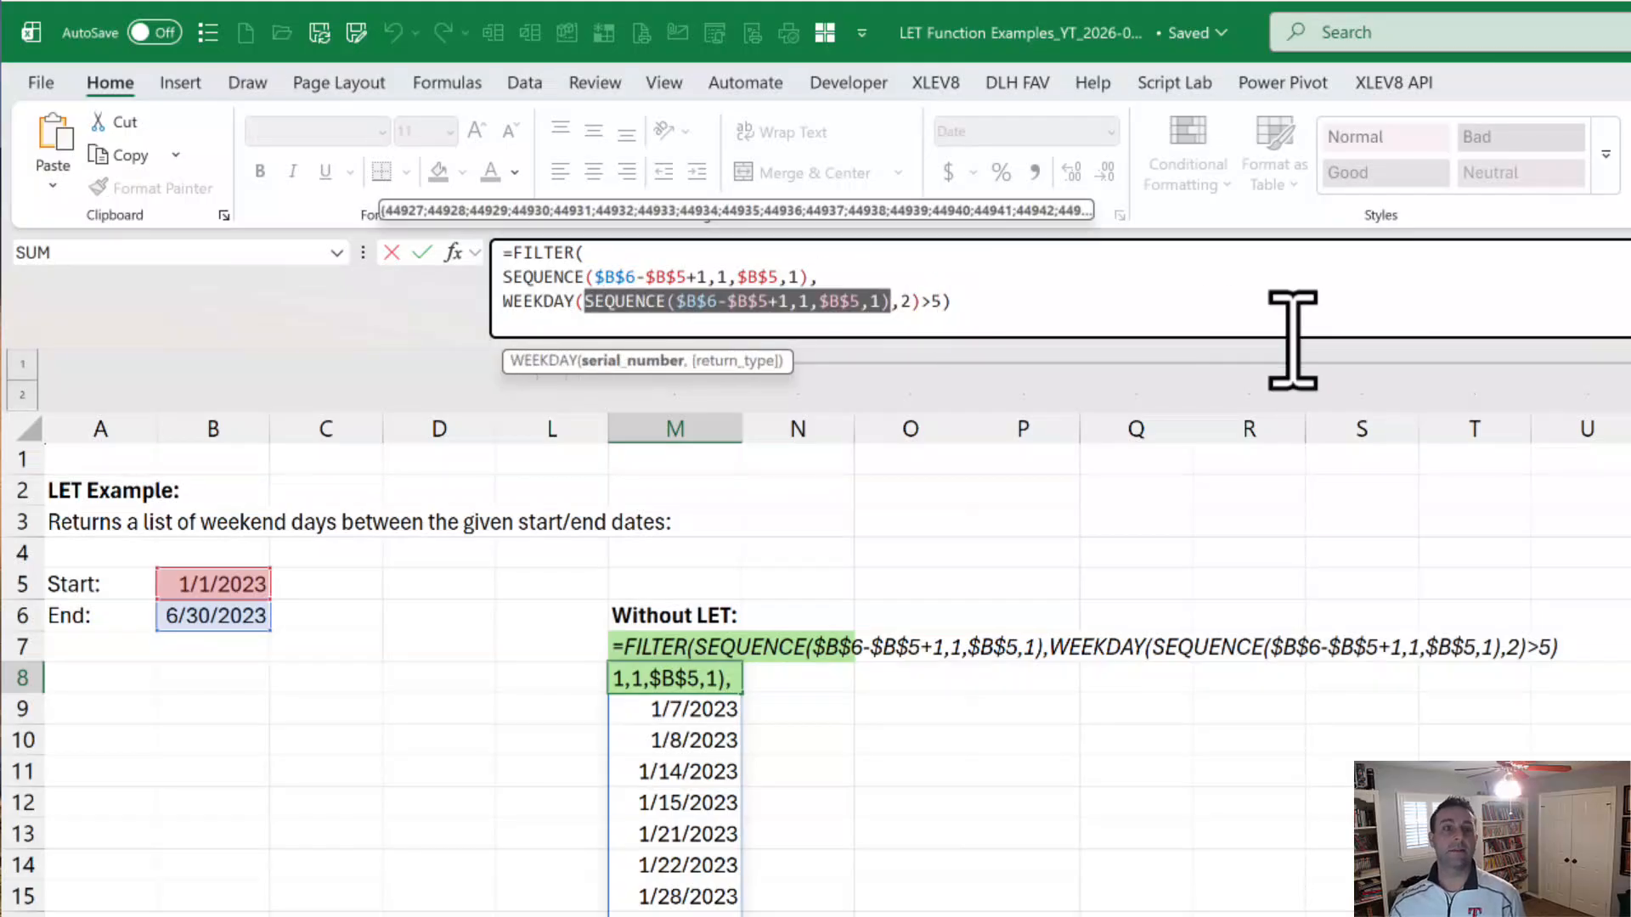
{"action": "key", "text": "Escape"}
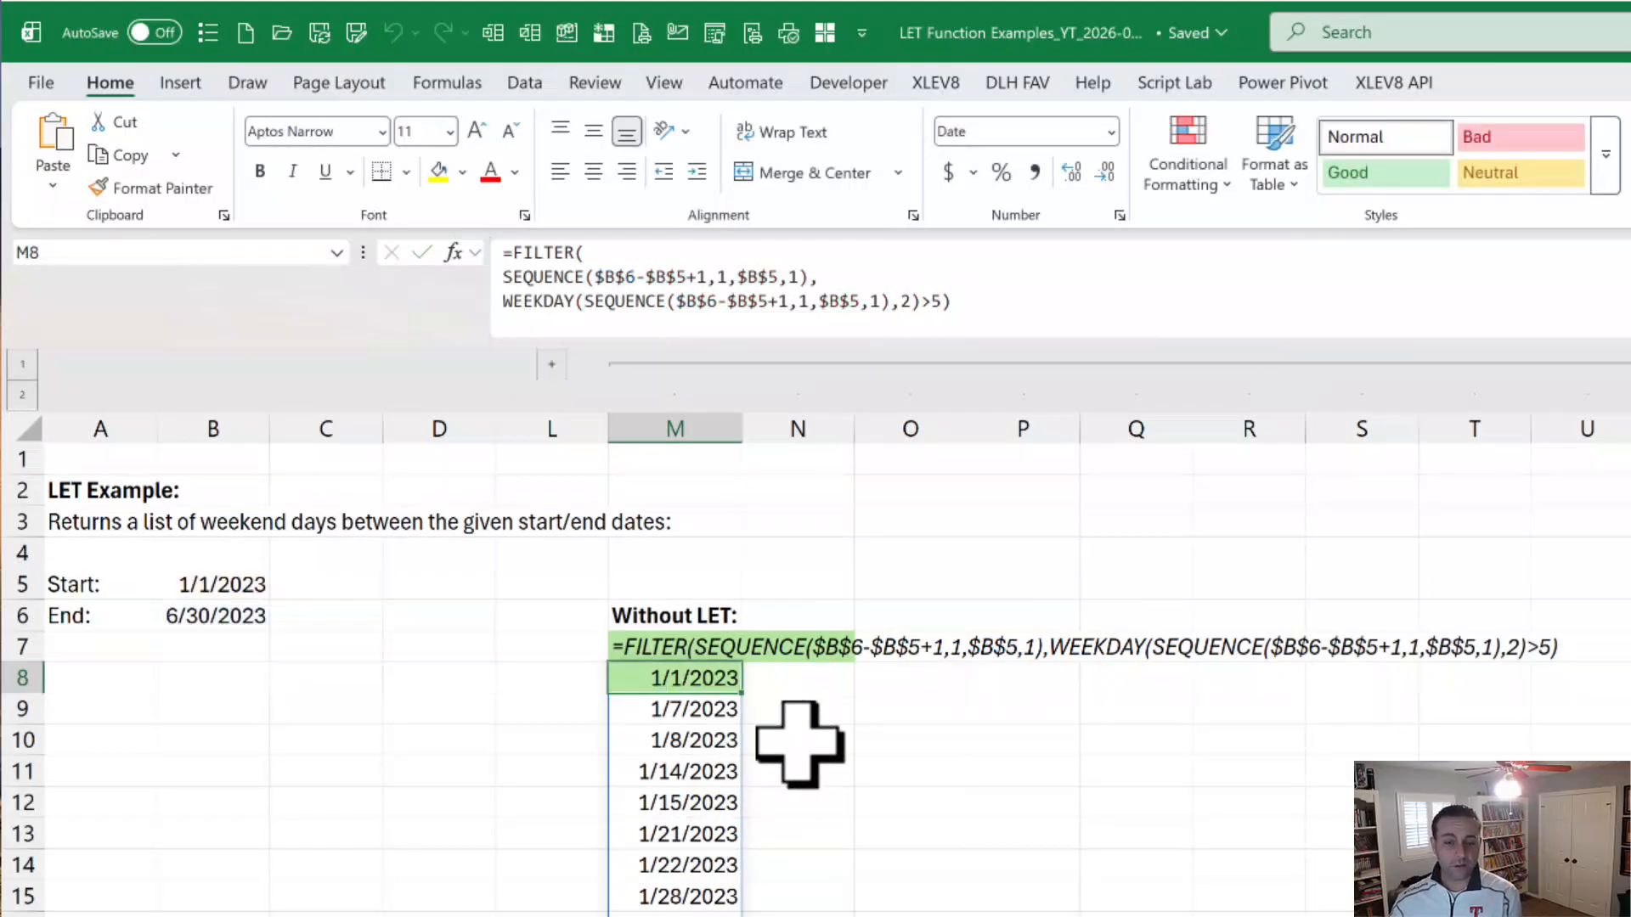
Step: Expand the collapsed columns before column M, select the With LET formula in E8 and enlarge the formula bar to fit it
{"action": "left_click", "coordinate": [552, 363]}
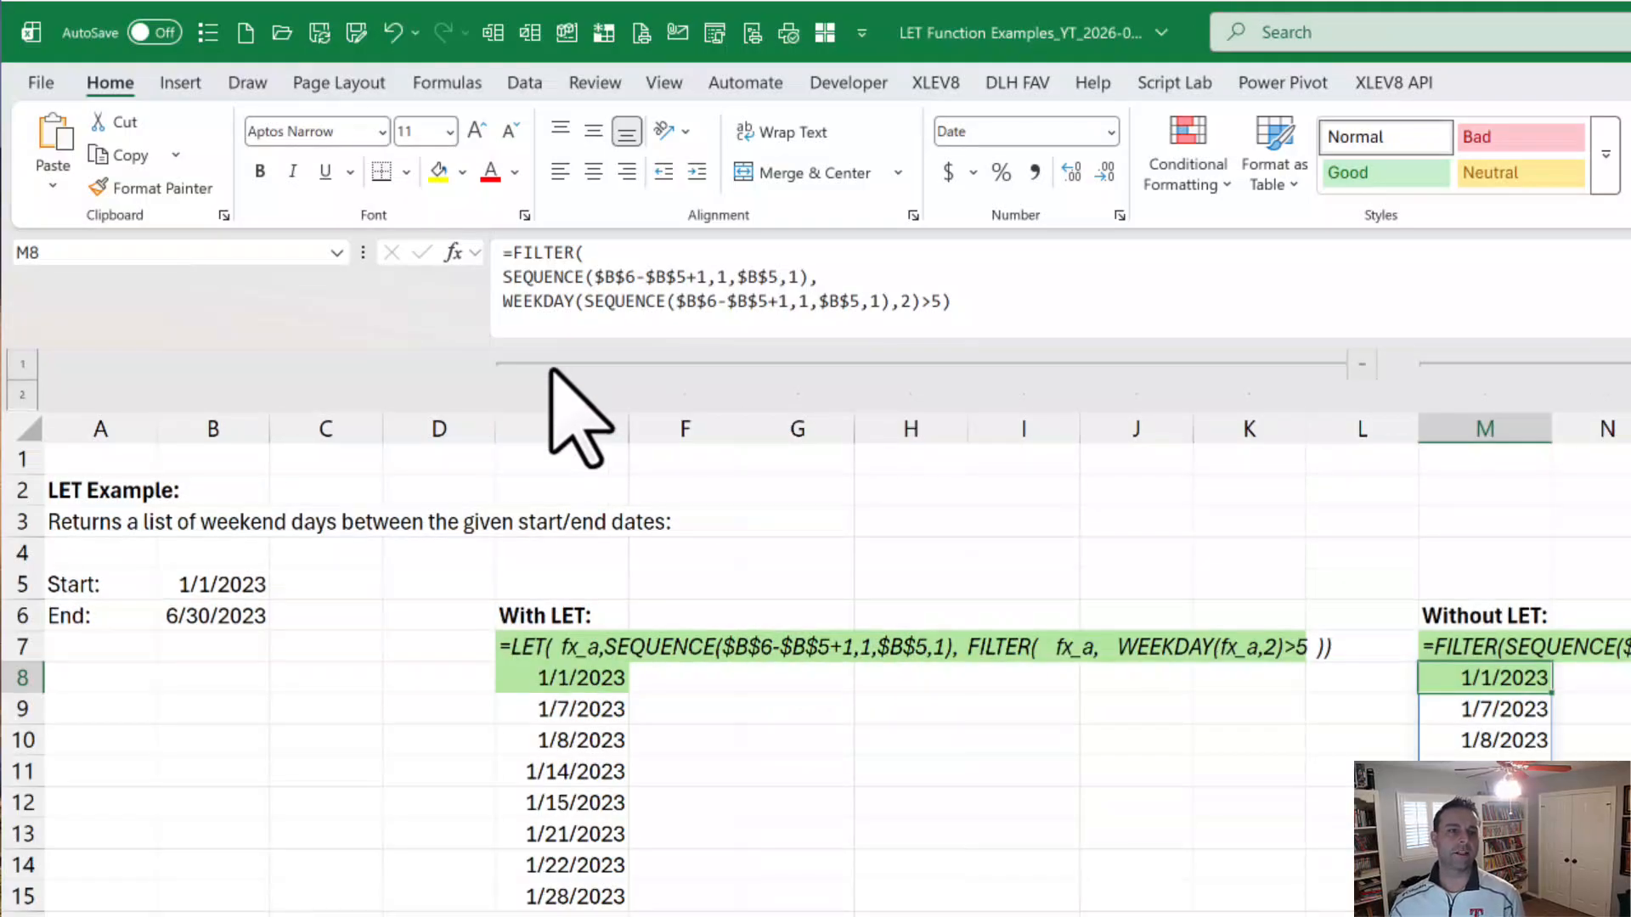
{"action": "left_click", "coordinate": [752, 671]}
{"action": "left_click", "coordinate": [528, 675]}
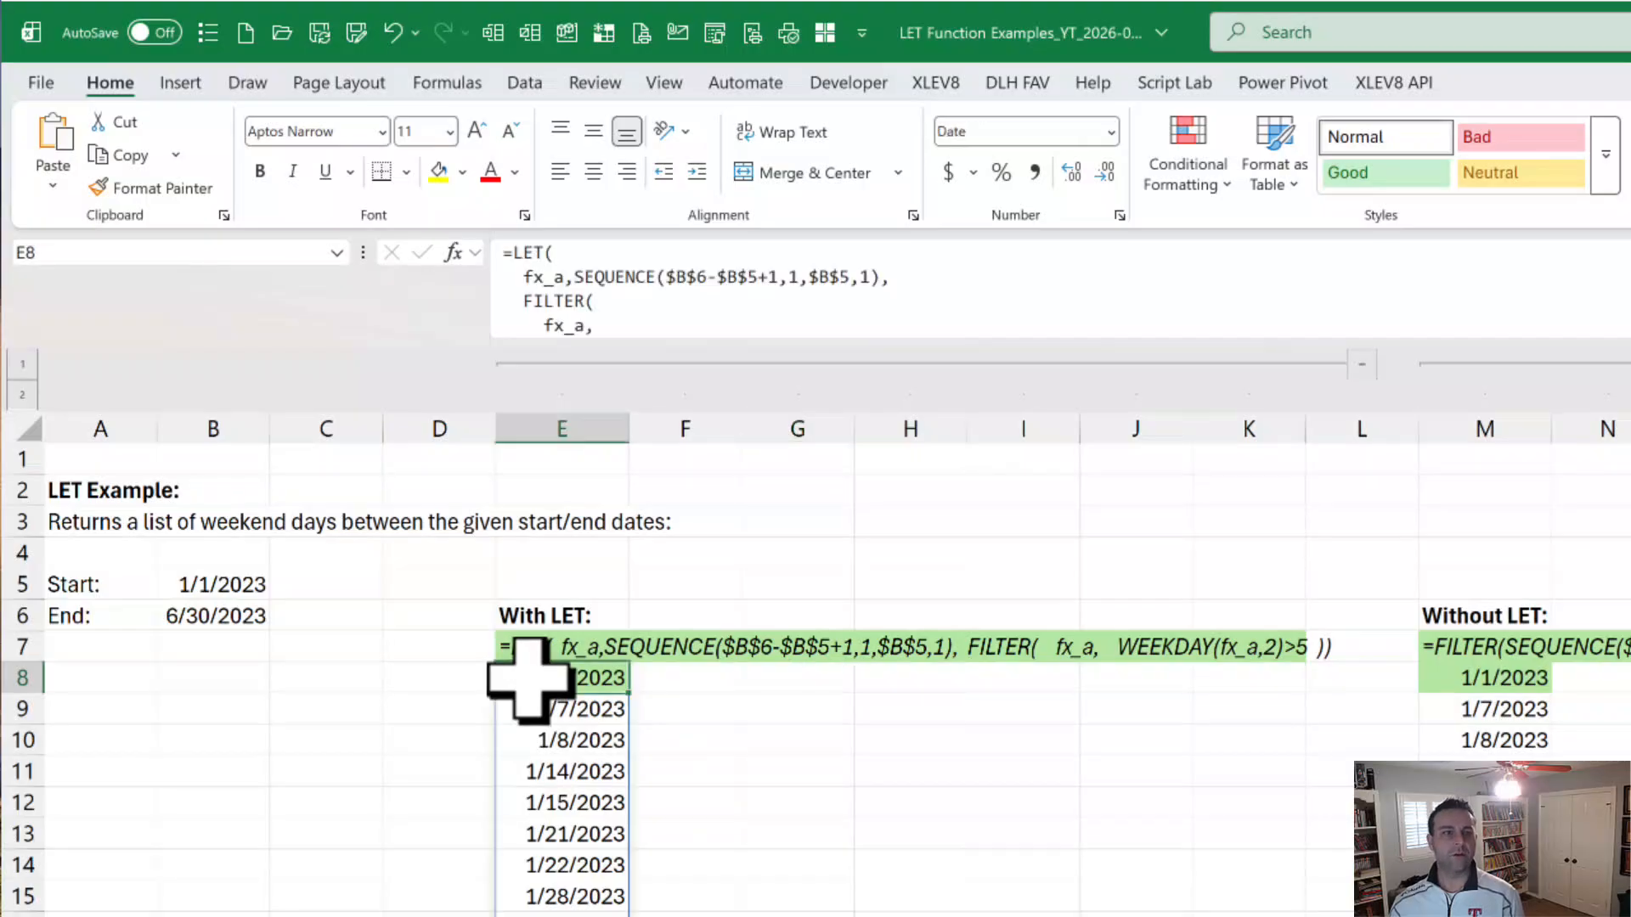
{"action": "left_click_drag", "start_coordinate": [843, 344], "coordinate": [874, 436]}
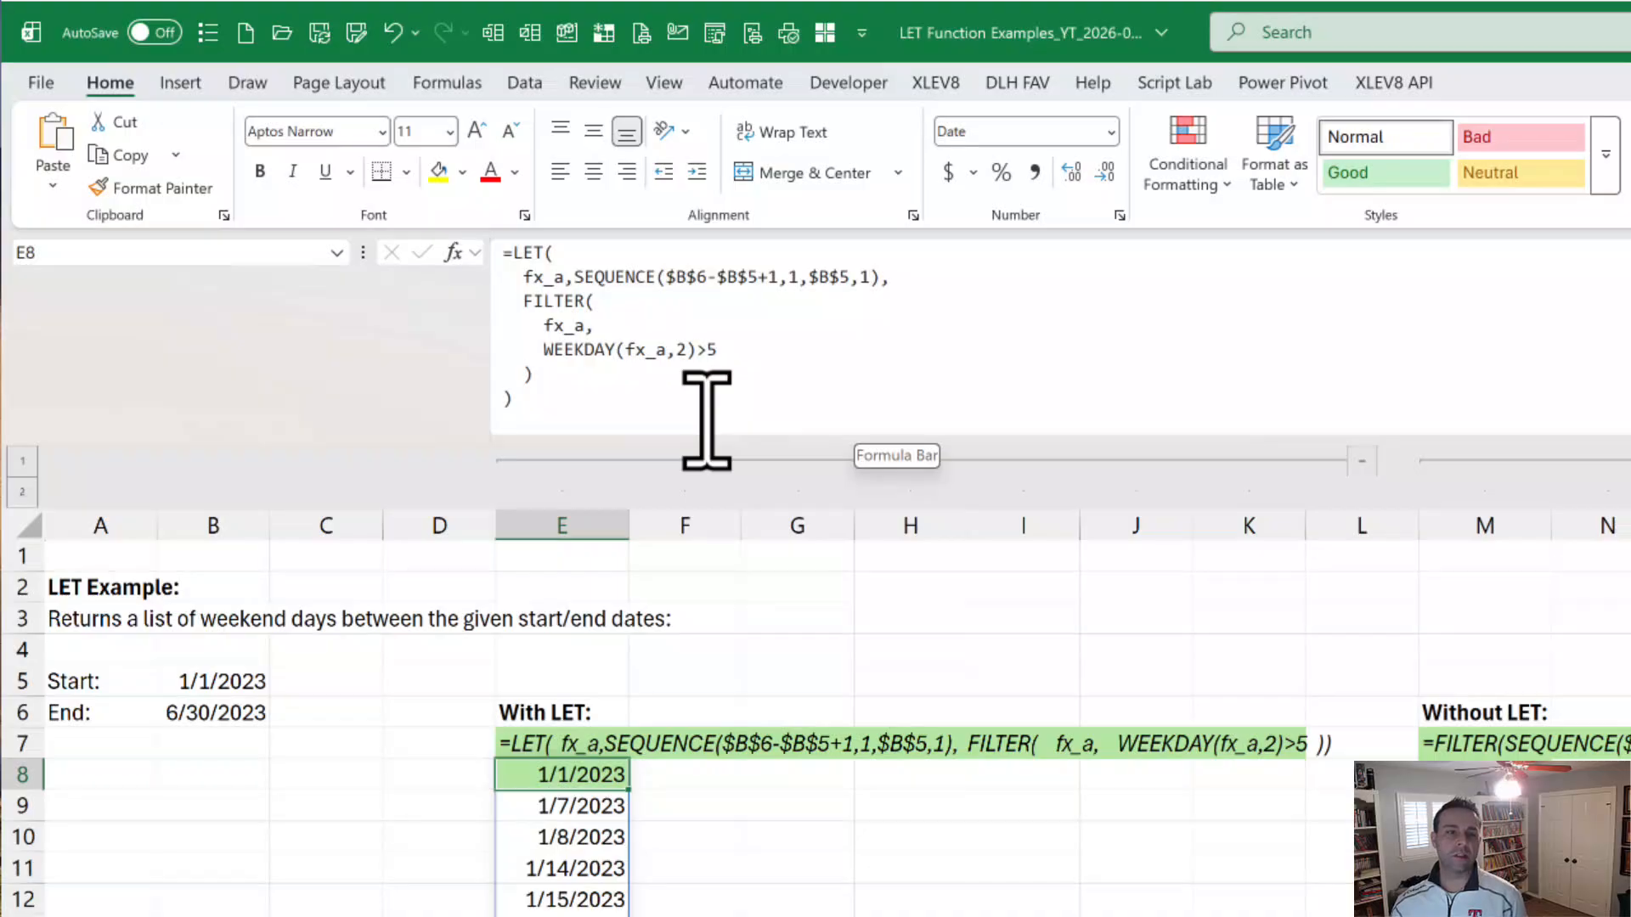
Step: Examine the LET formula in E8, including its SEQUENCE value for fx_a and the FILTER calculation, without editing it
{"action": "left_click", "coordinate": [581, 259]}
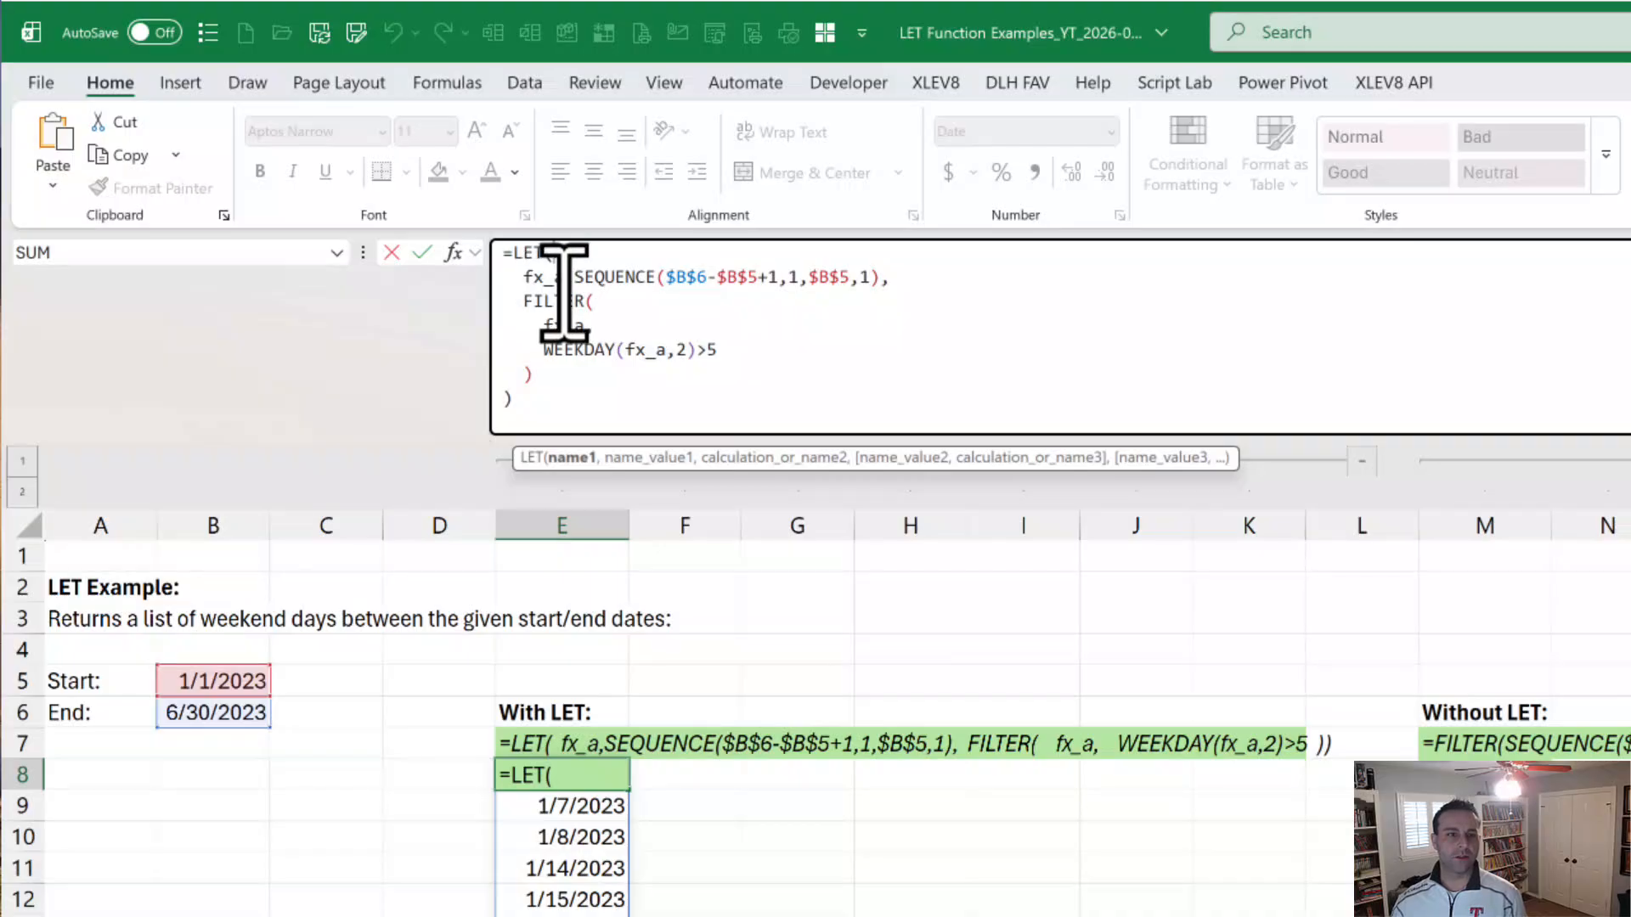
{"action": "left_click_drag", "start_coordinate": [588, 284], "coordinate": [892, 278]}
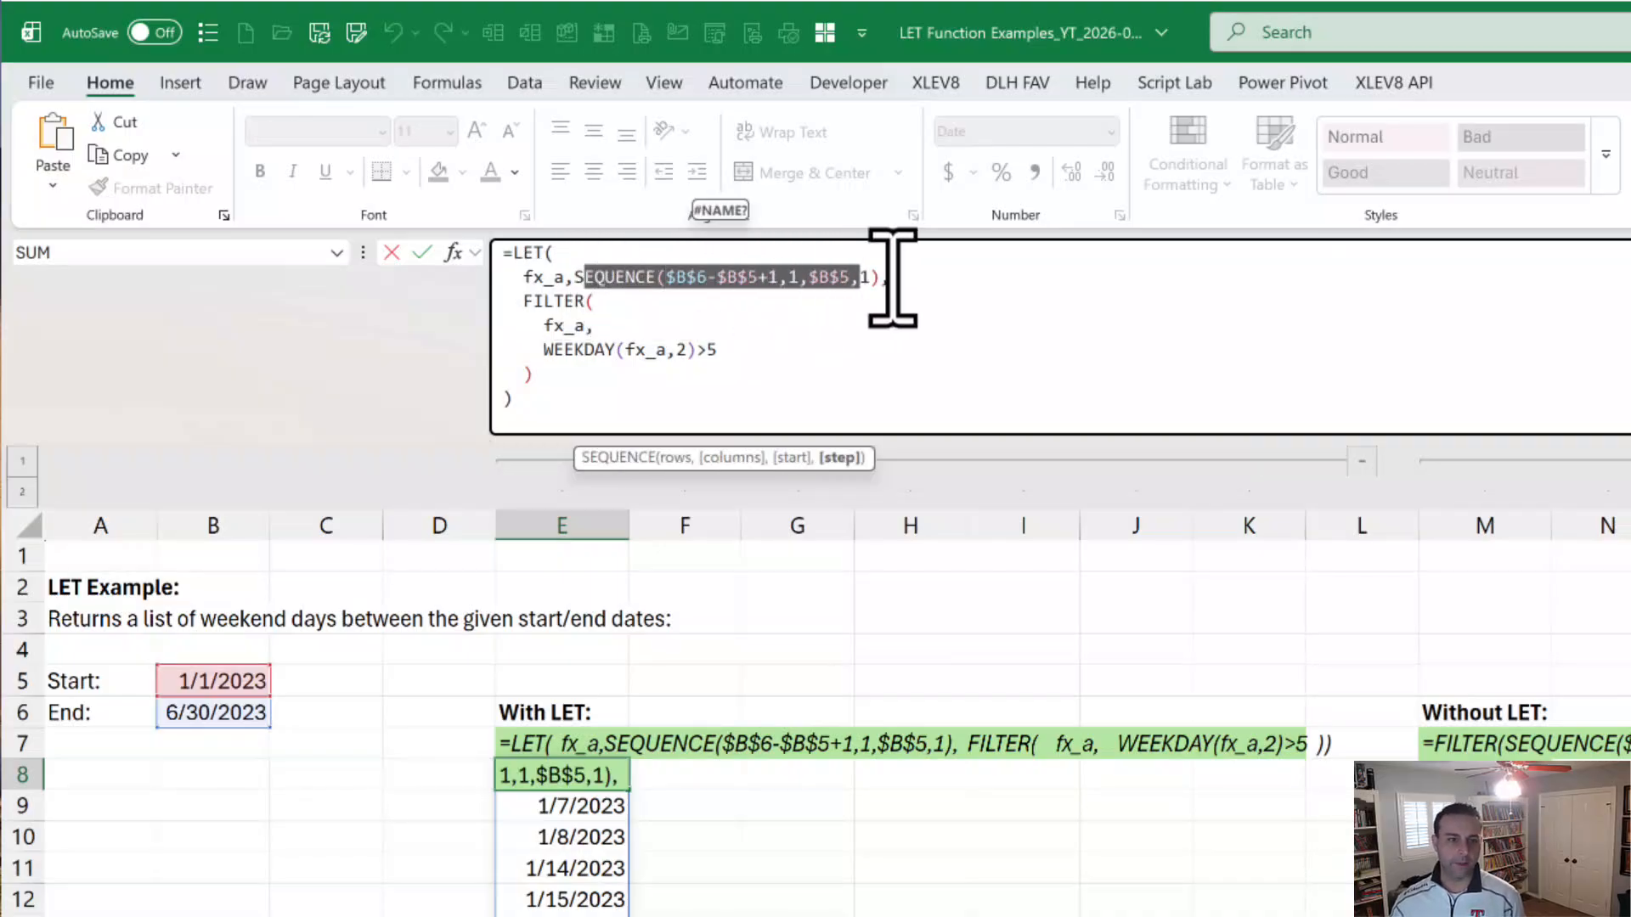
{"action": "left_click", "coordinate": [509, 306]}
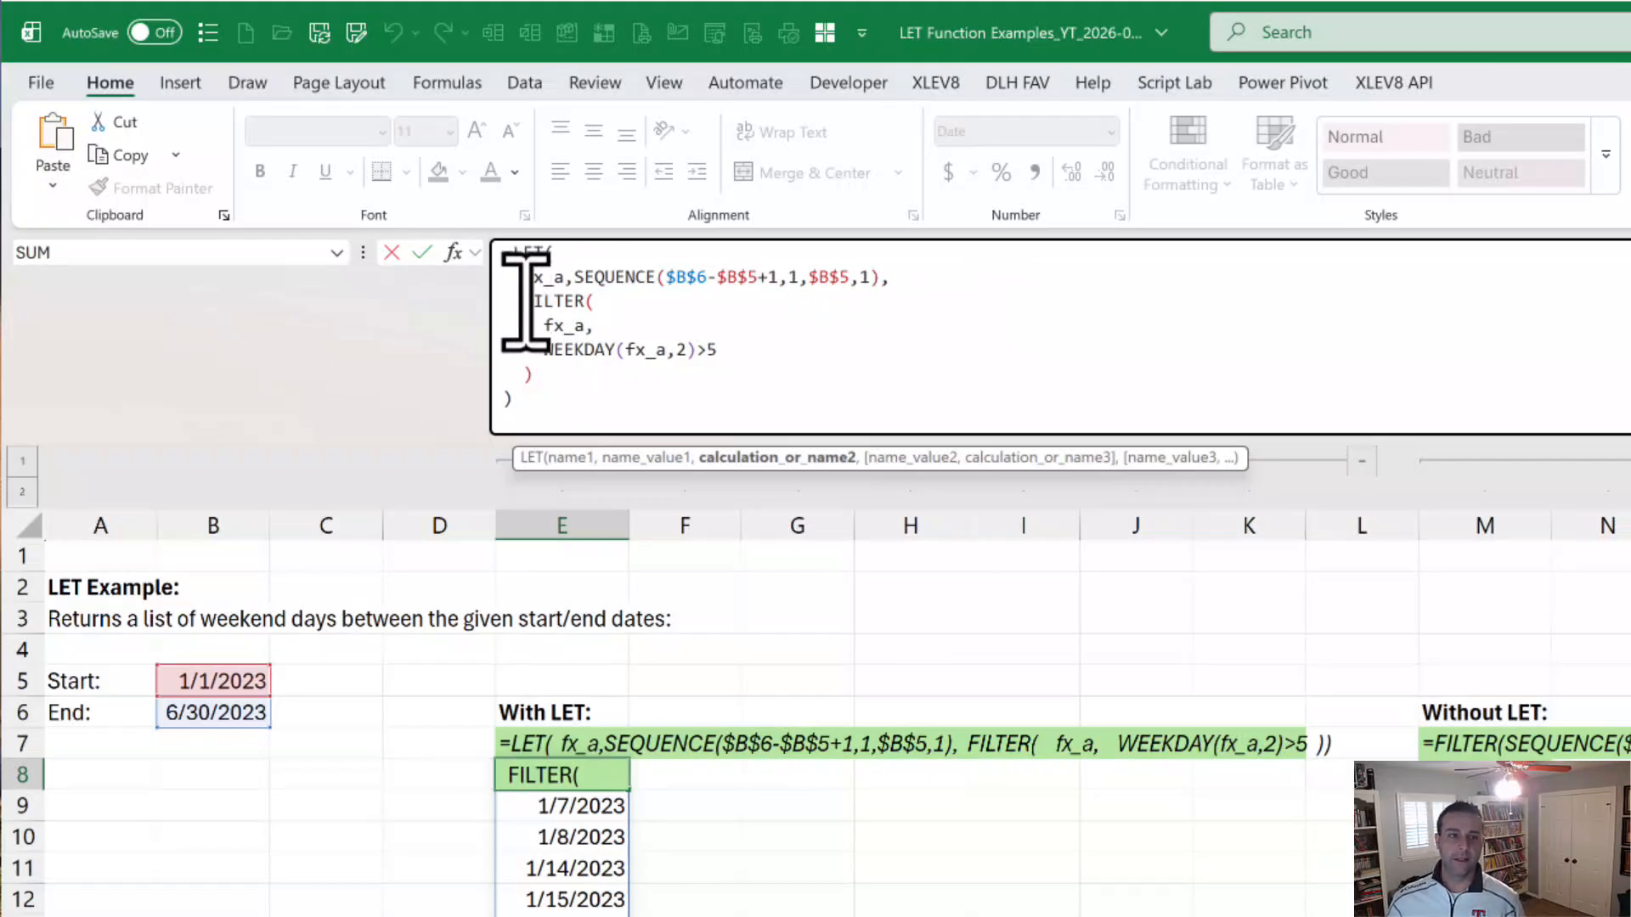
{"action": "left_click_drag", "start_coordinate": [522, 297], "coordinate": [548, 357]}
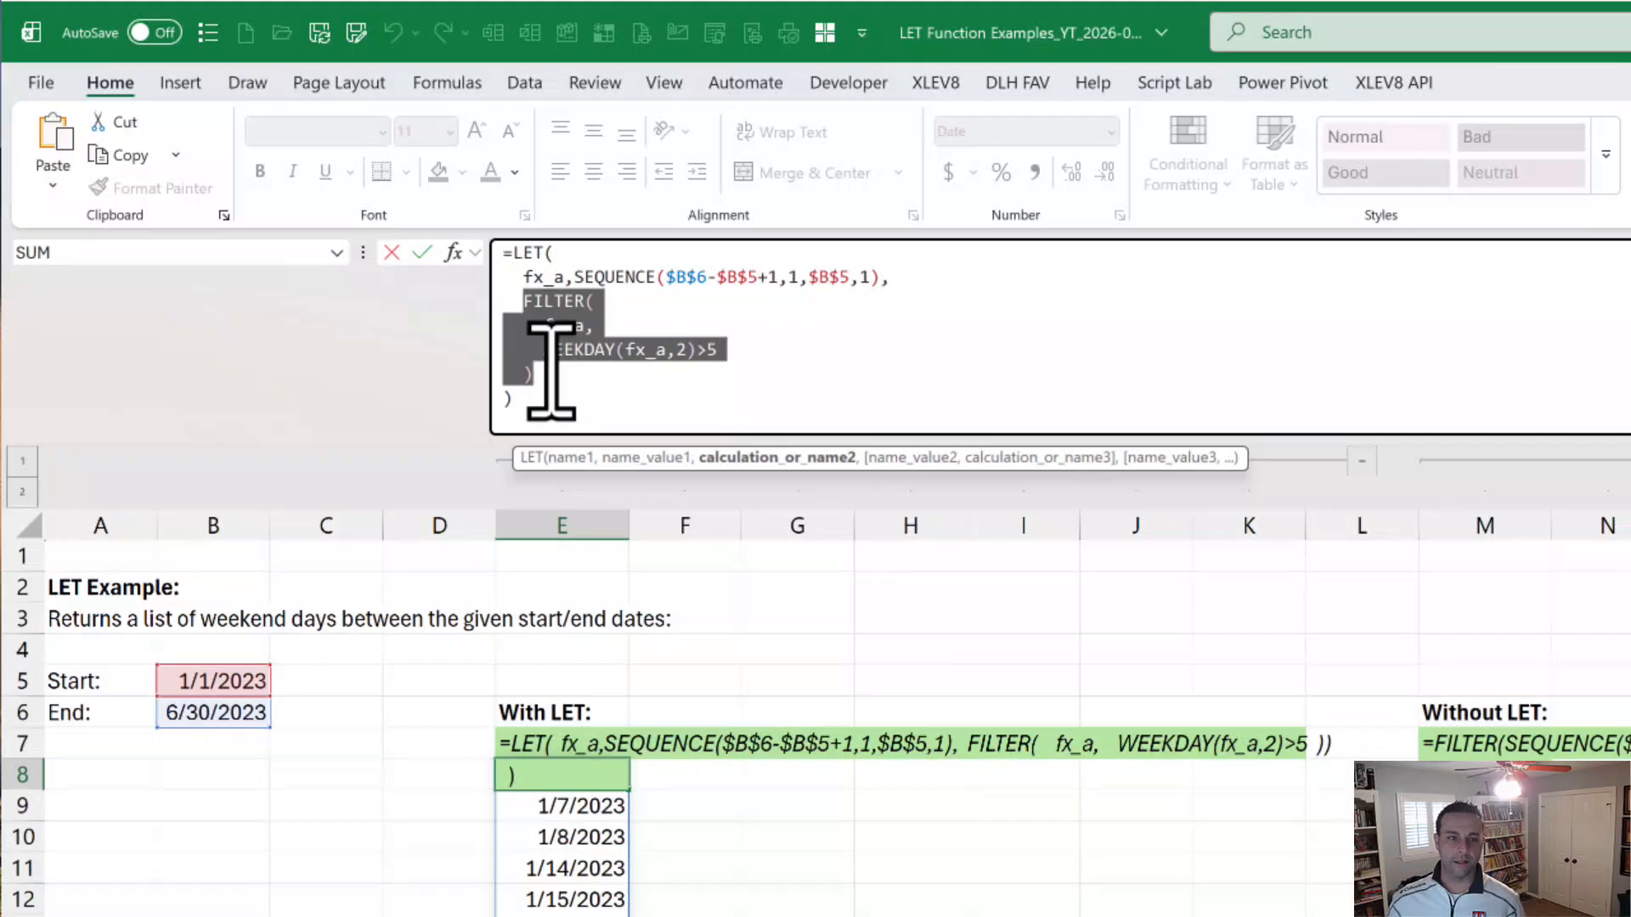
{"action": "left_click", "coordinate": [928, 378]}
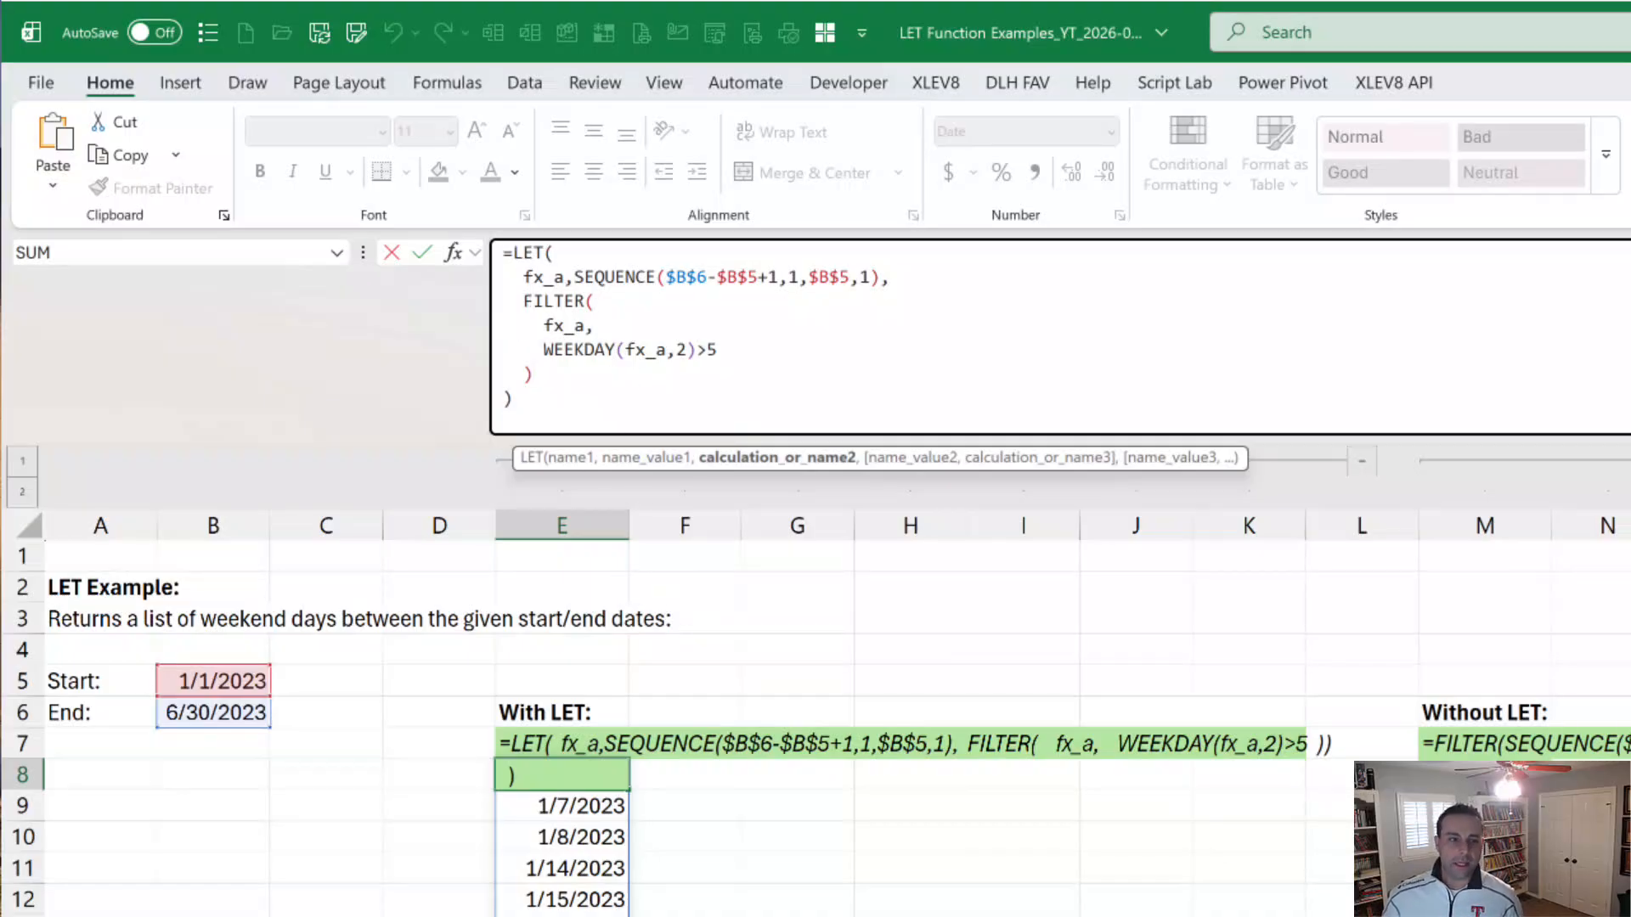
{"action": "key", "text": "Down"}
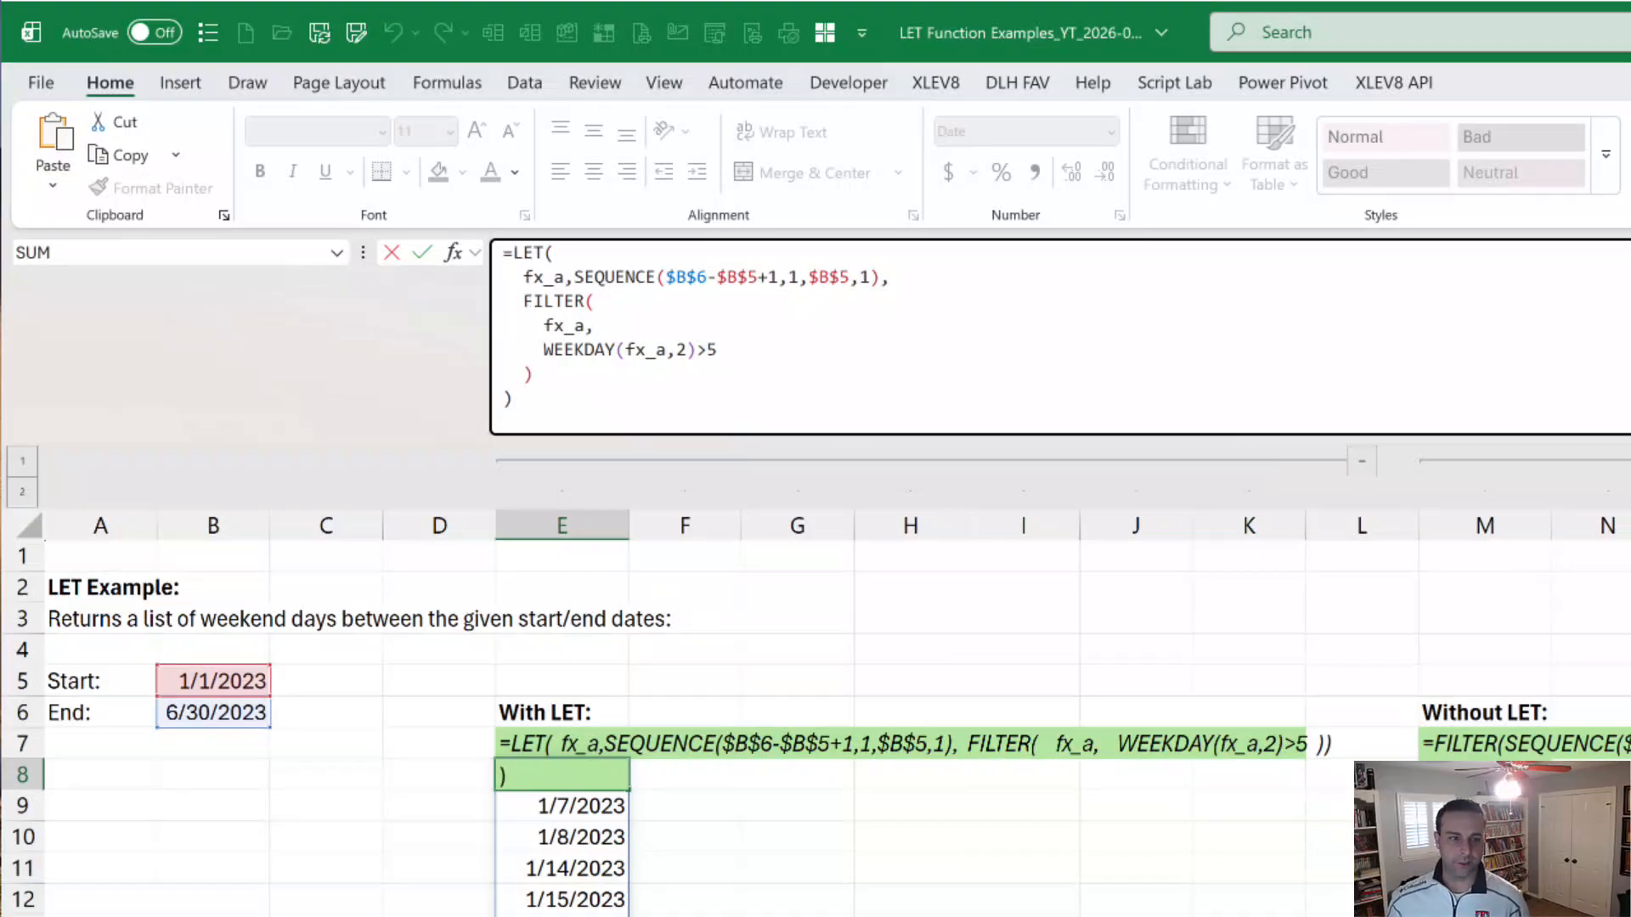
{"action": "key", "text": "ctrl+Return"}
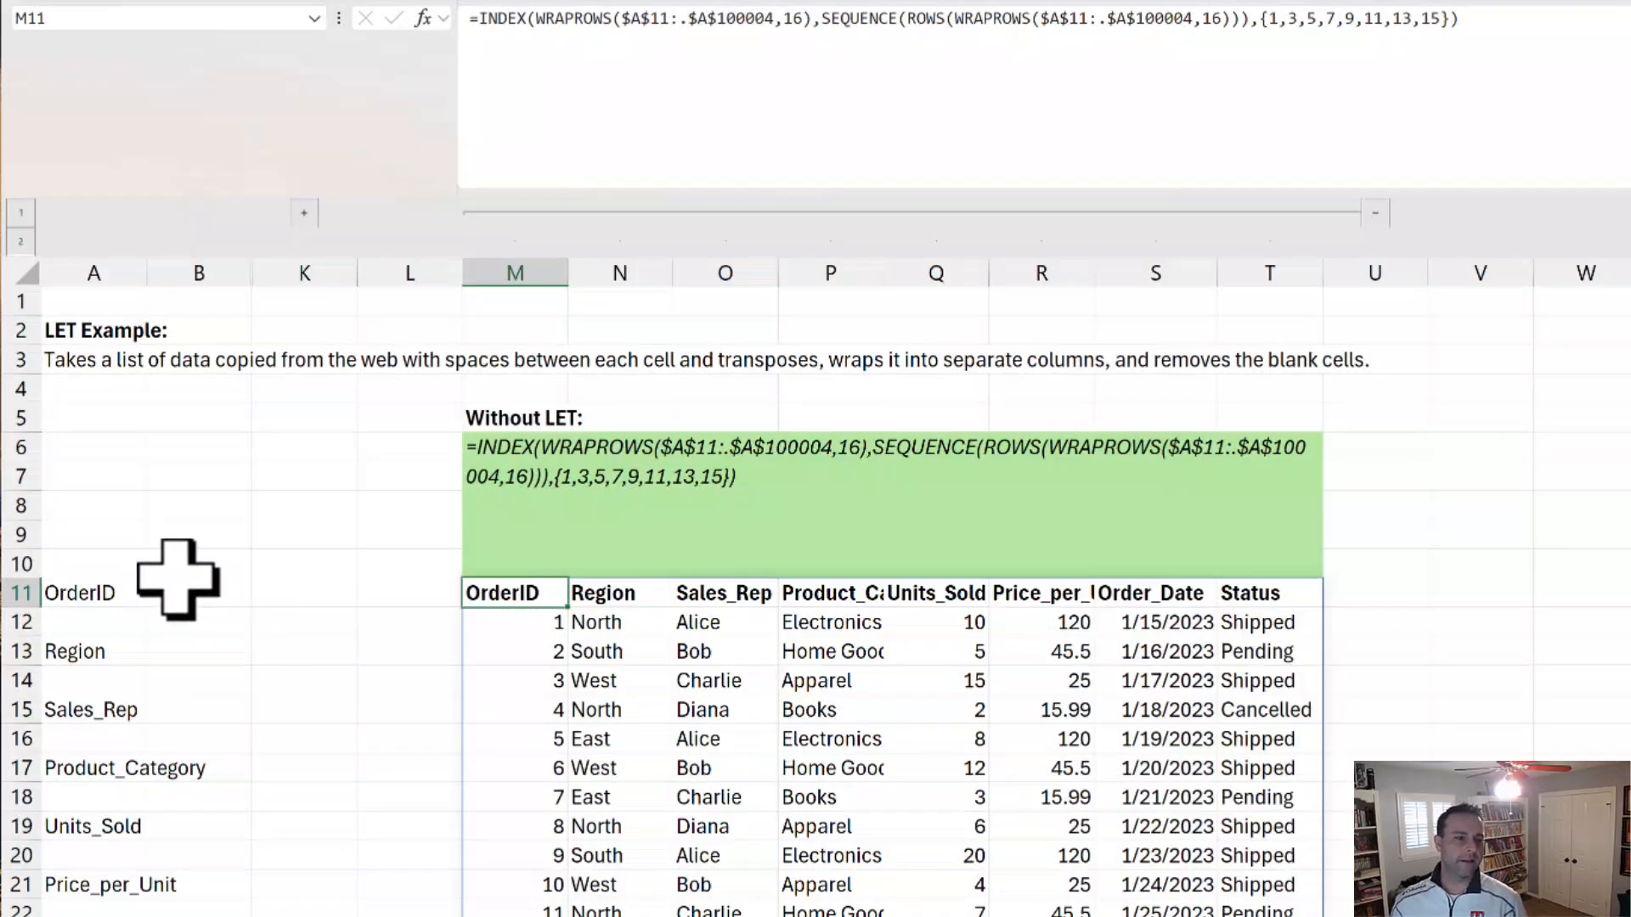
Step: Select the copied web data in column A, starting at OrderID in A11, to review its blank-separated layout
{"action": "left_click_drag", "start_coordinate": [110, 587], "coordinate": [109, 907]}
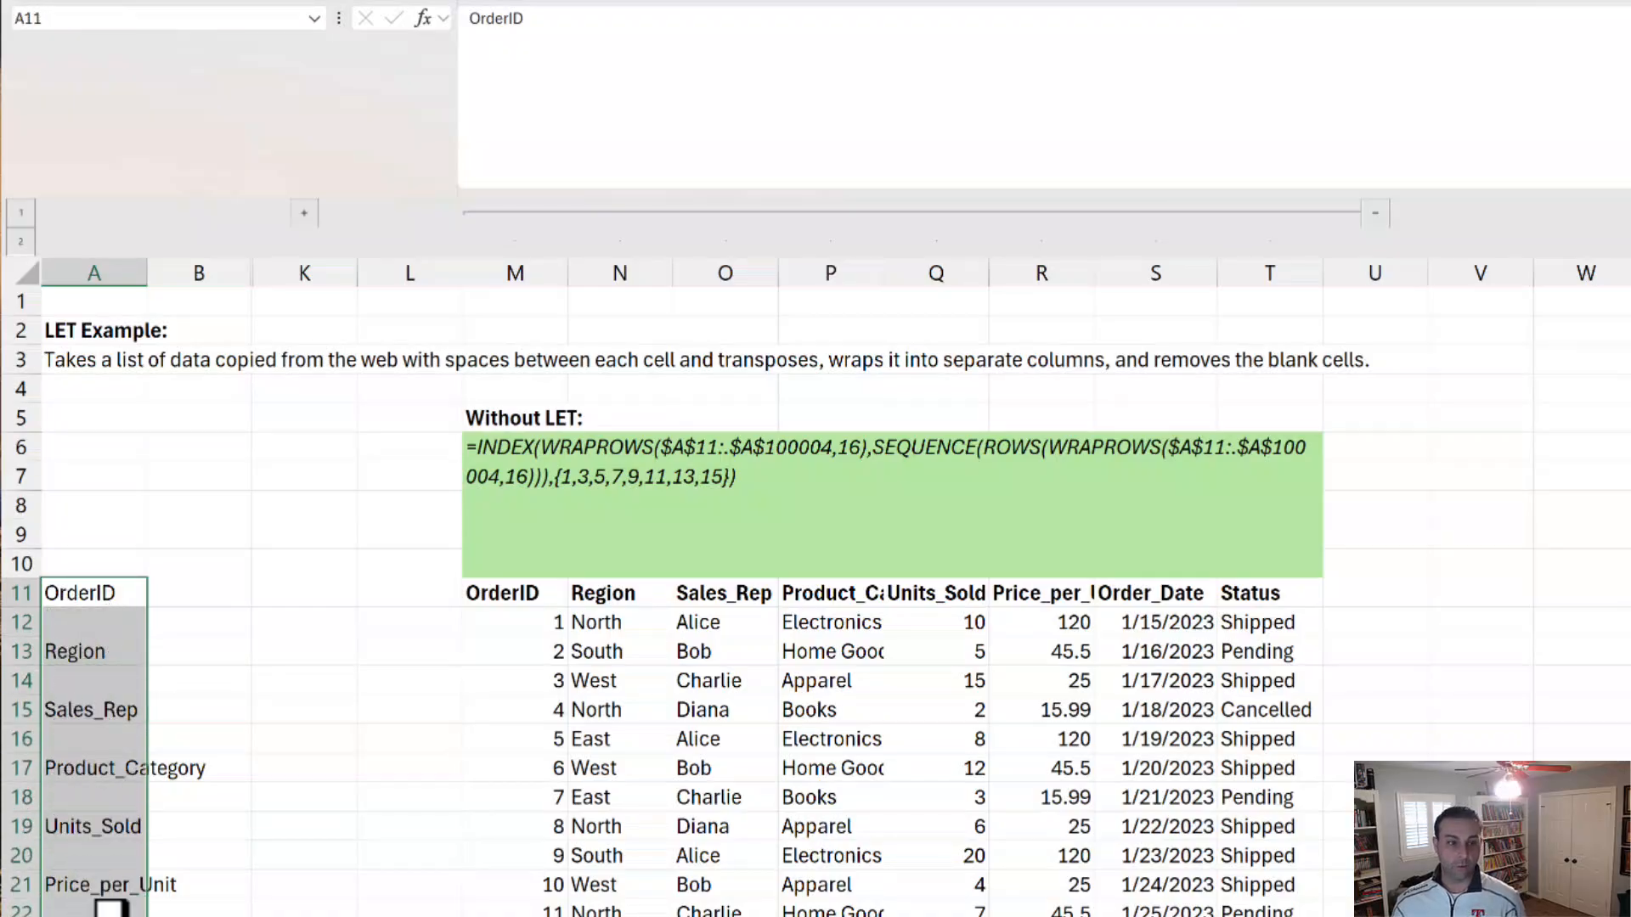
{"action": "key", "text": "ctrl+q"}
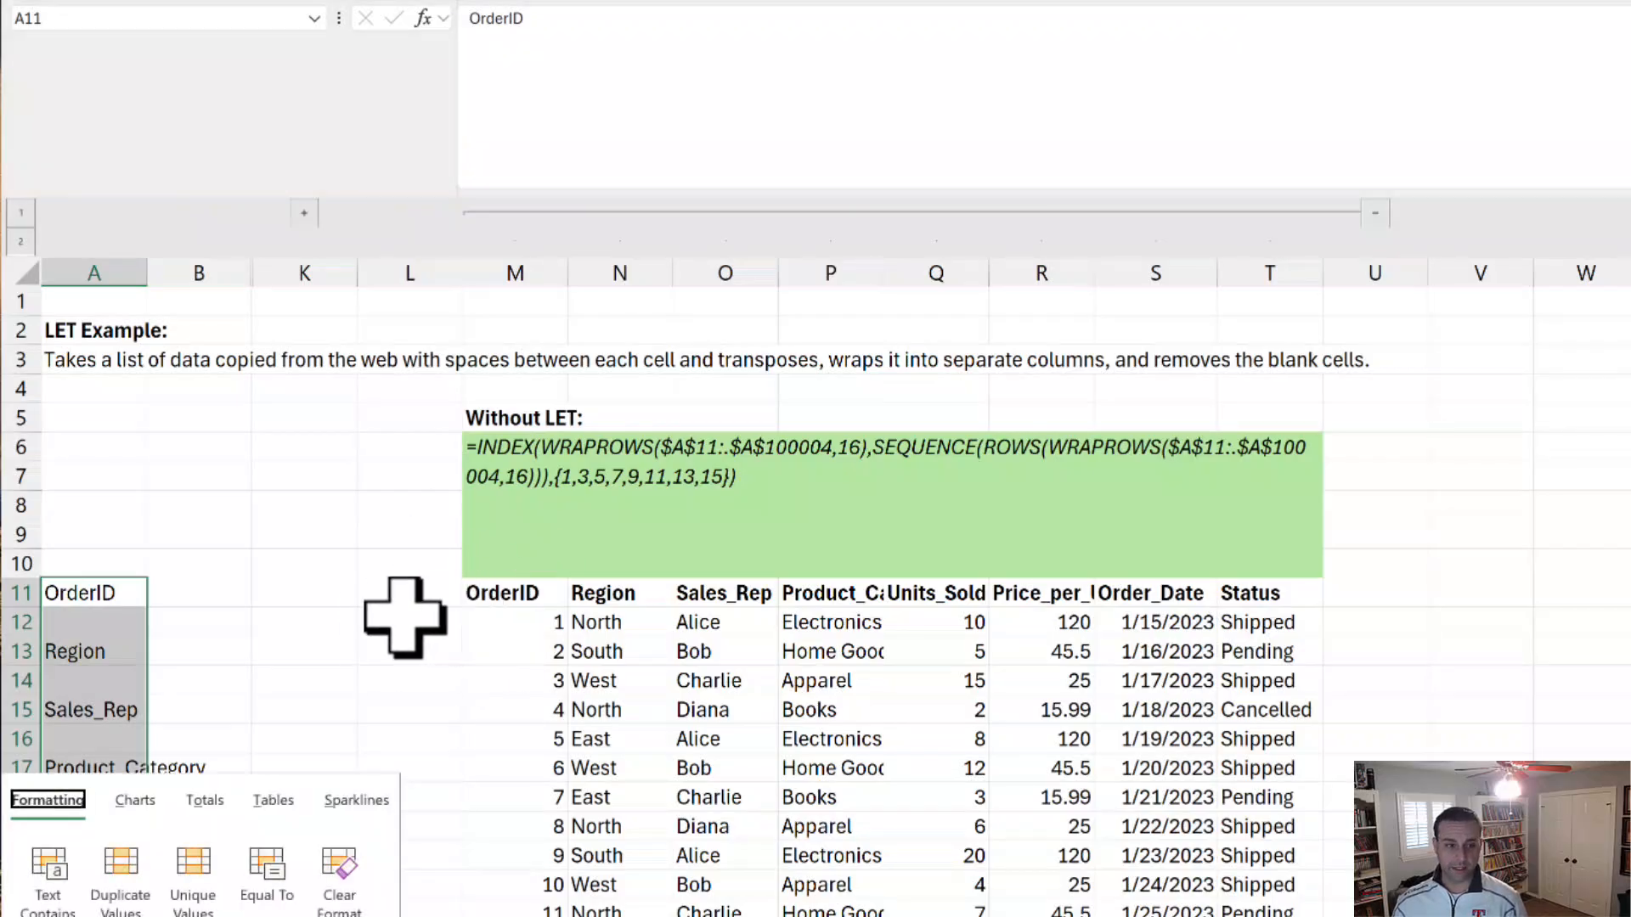
{"action": "key", "text": "Escape"}
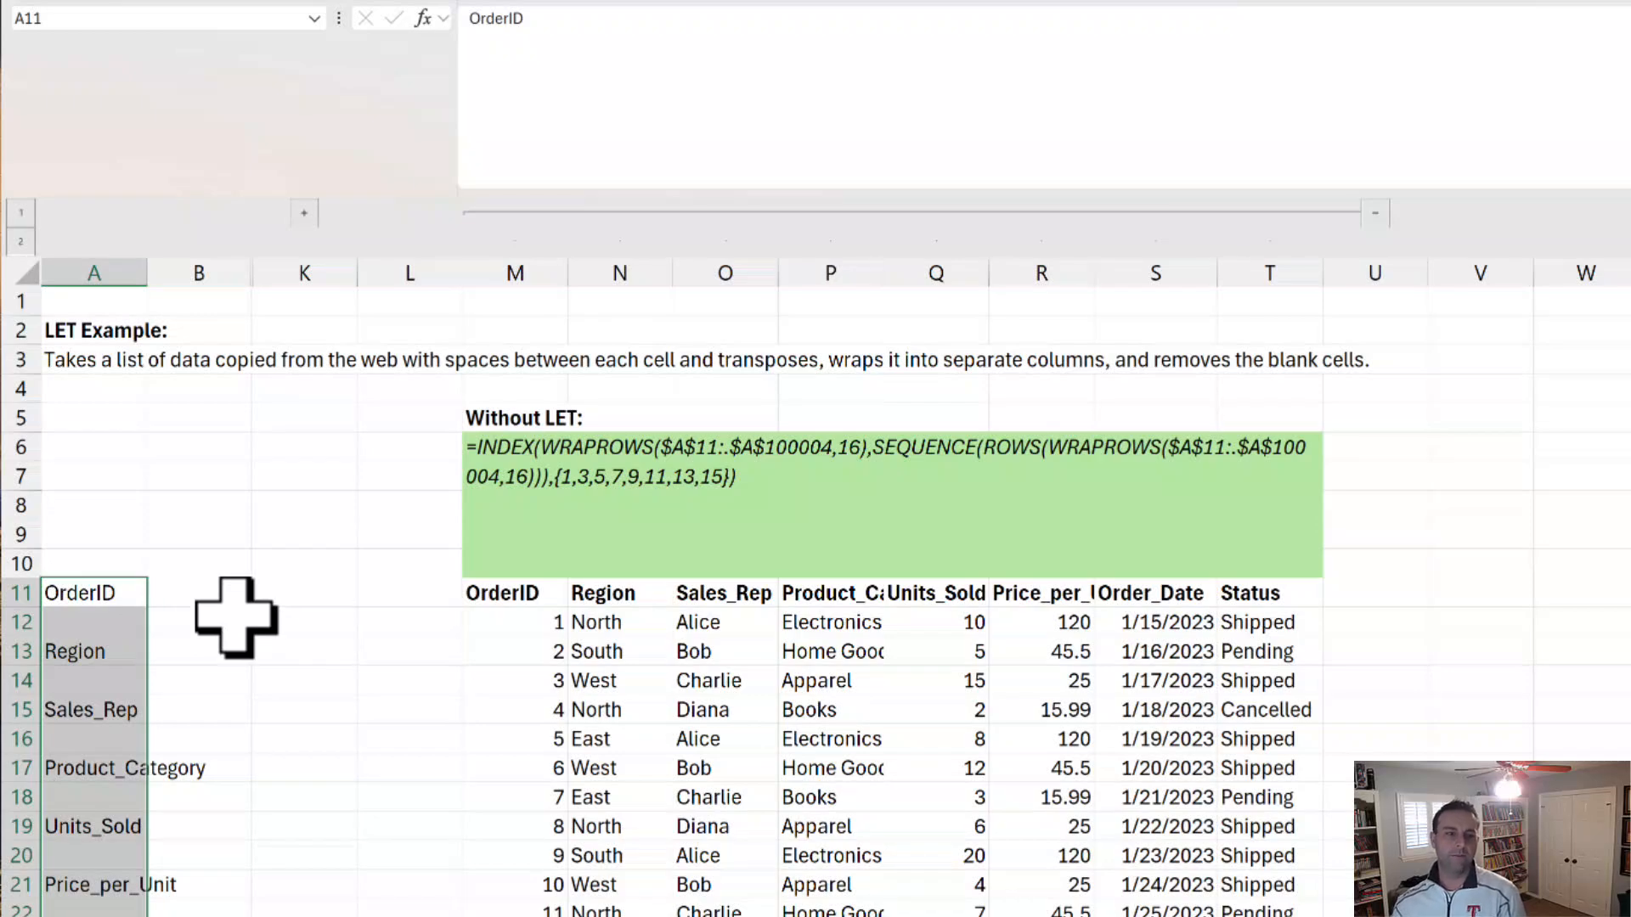
Step: Examine the repeated WRAPROWS expression and referenced range in the INDEX formula in M11, leaving the formula unedited
{"action": "left_click", "coordinate": [494, 599]}
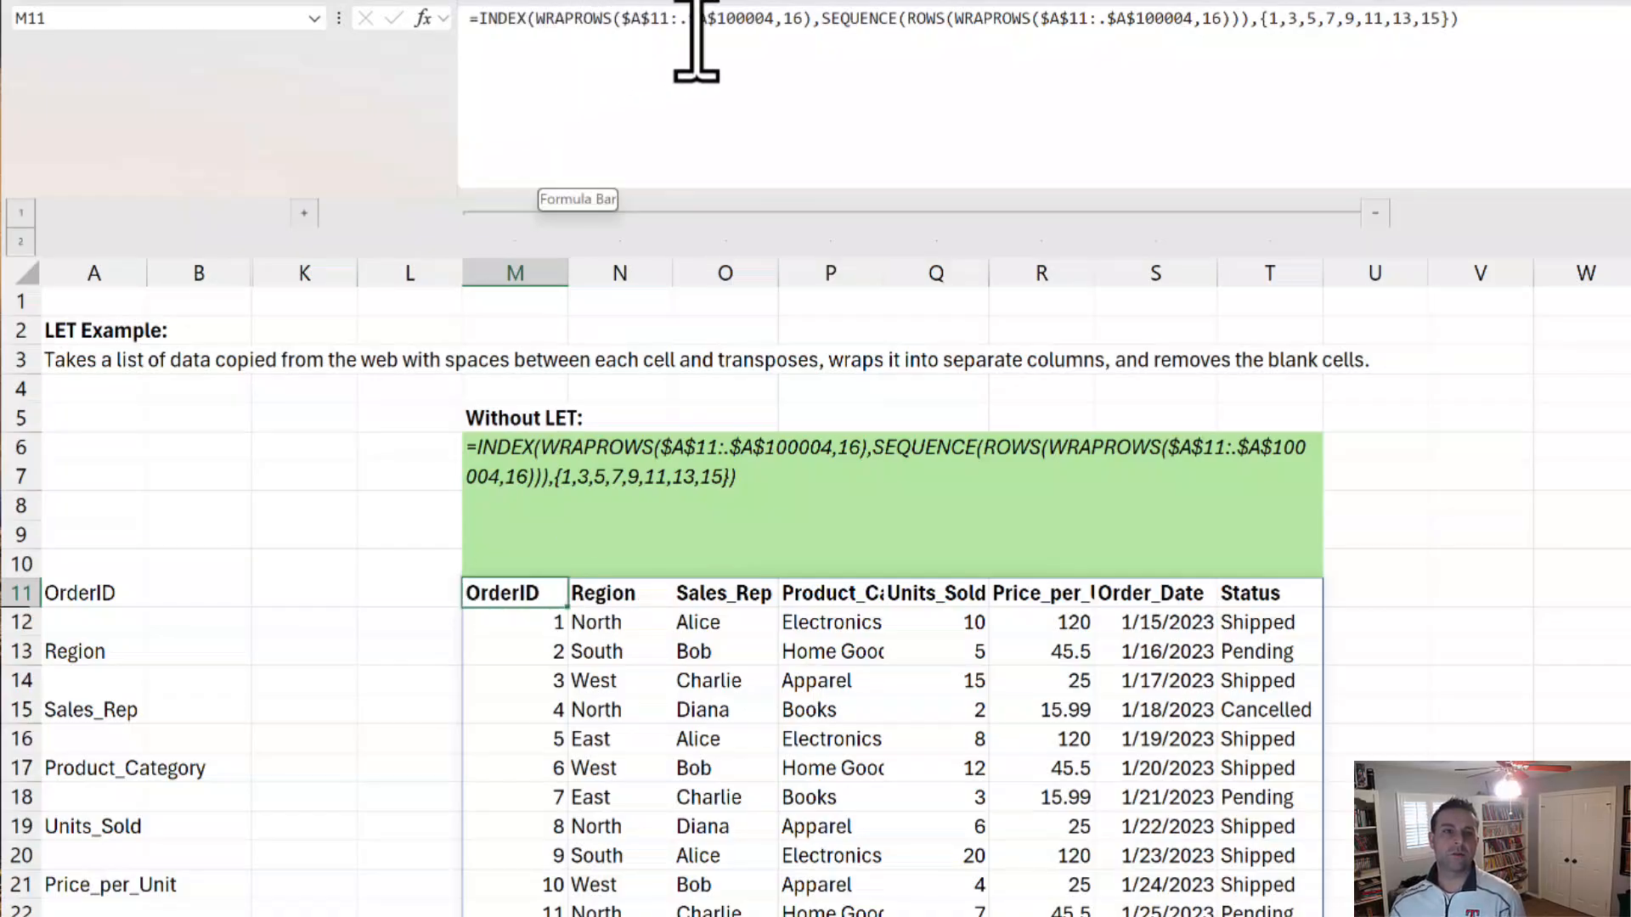
{"action": "left_click_drag", "start_coordinate": [954, 25], "coordinate": [1241, 26]}
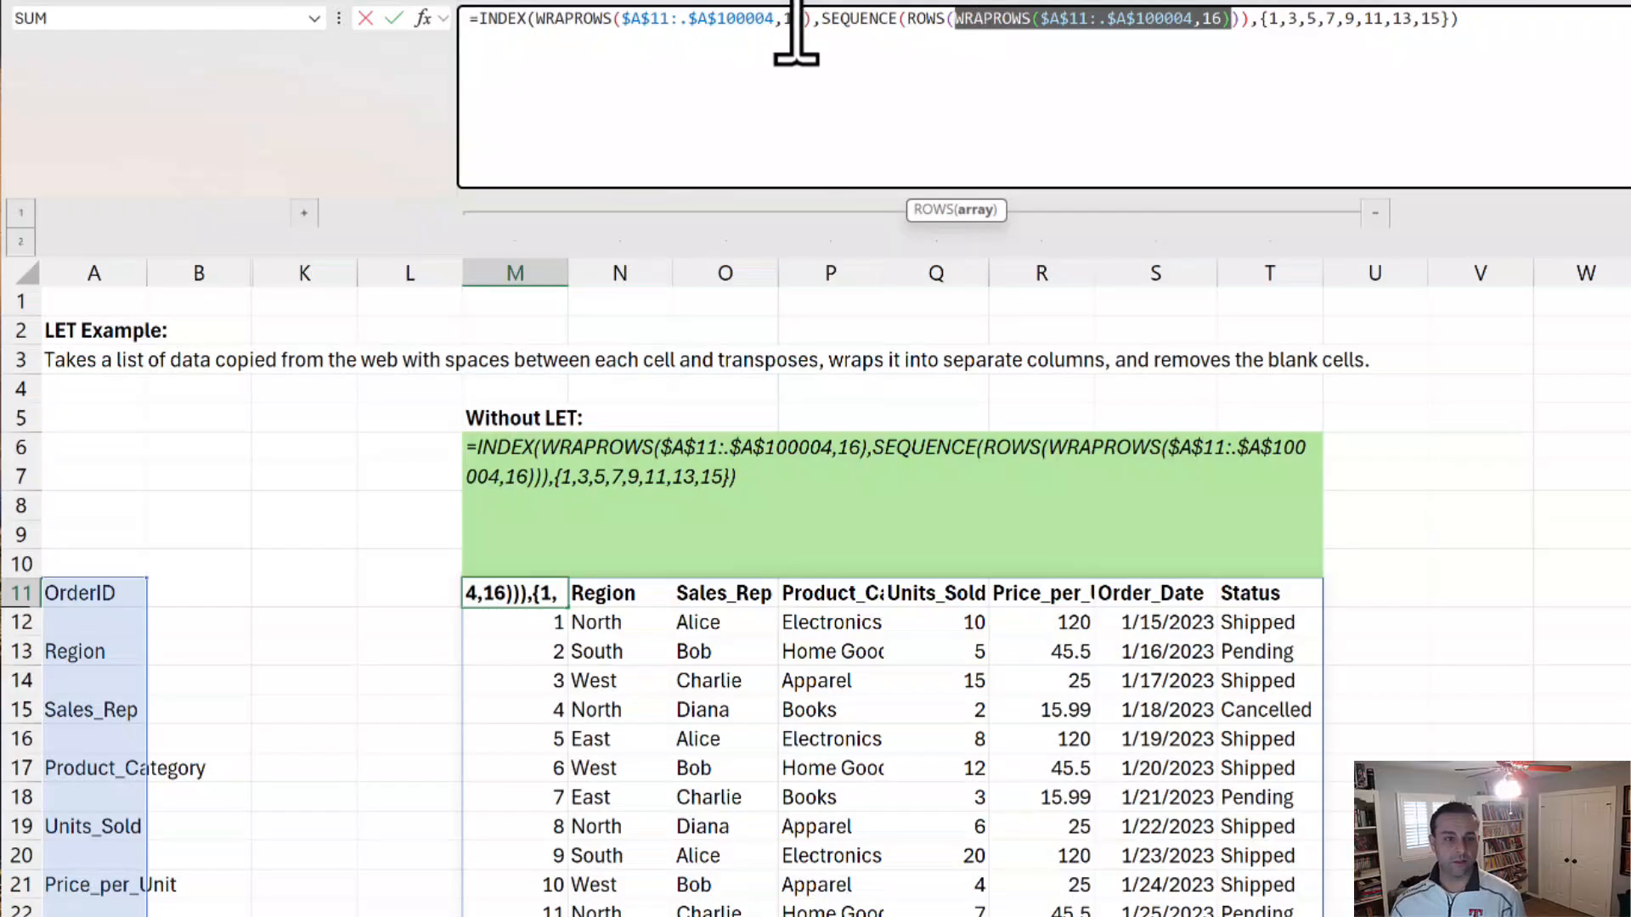
{"action": "key", "text": "Escape"}
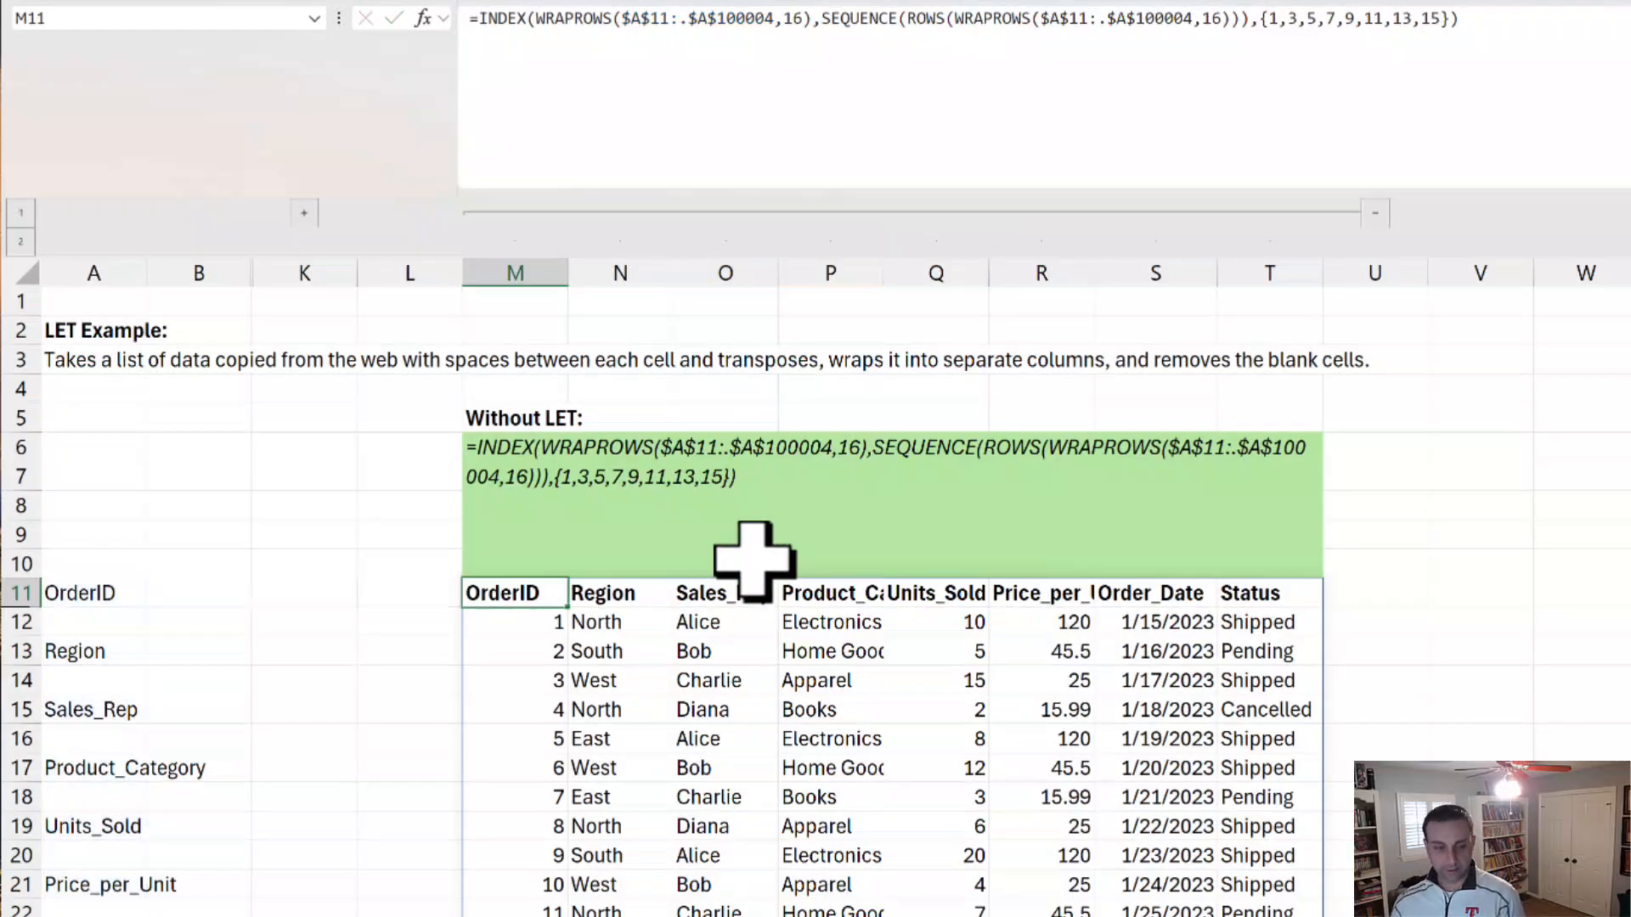
{"action": "key", "text": "F2"}
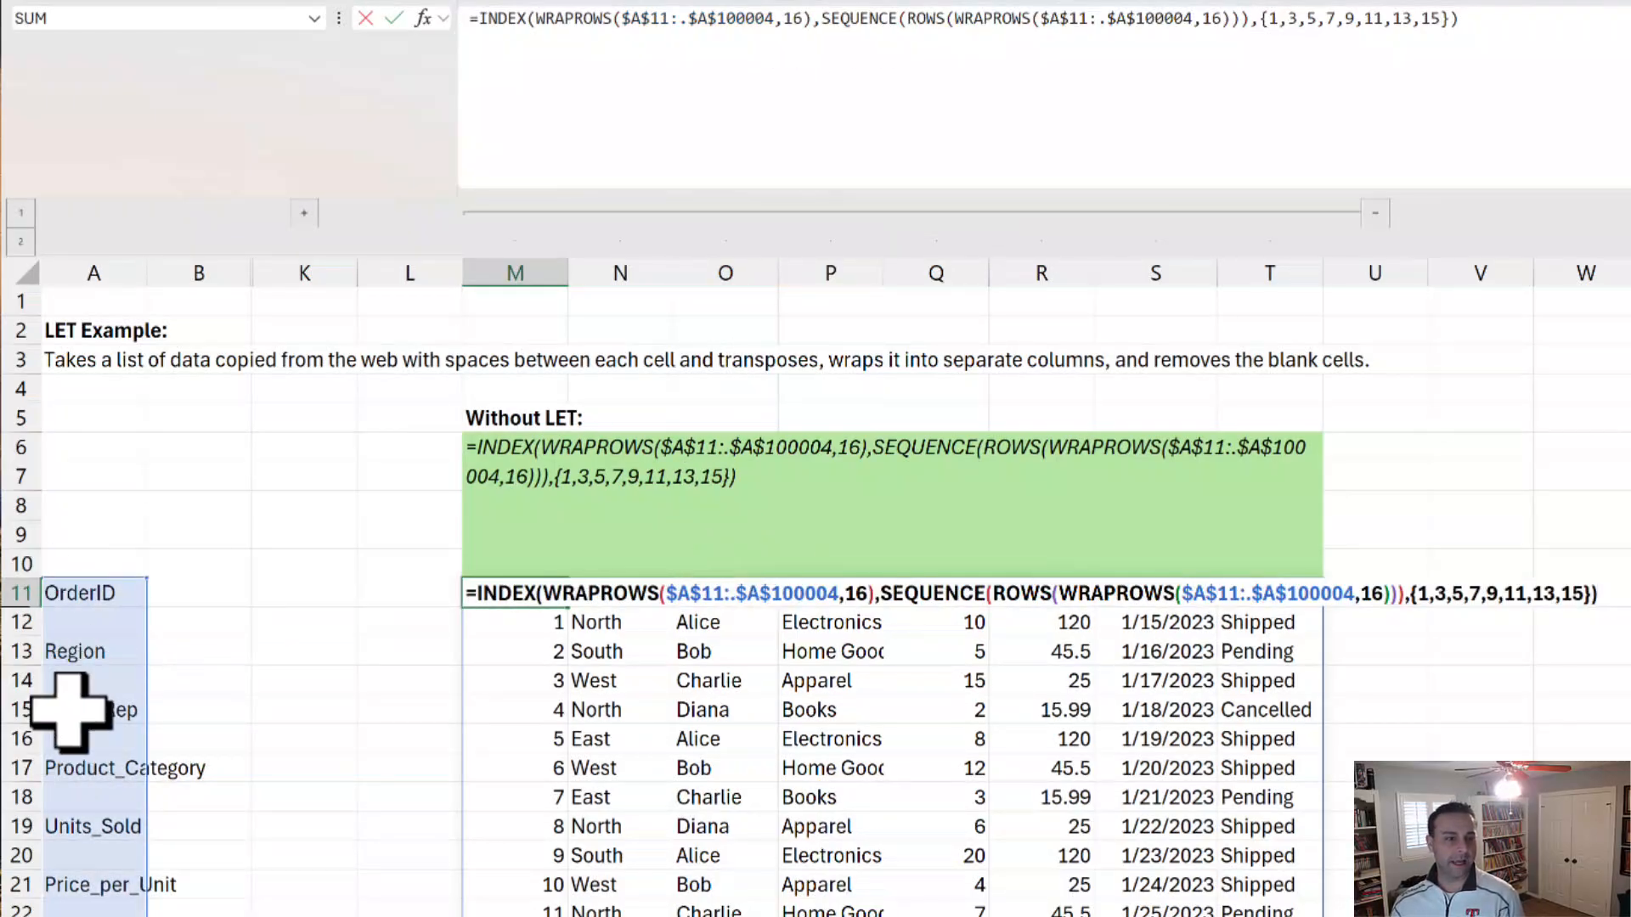
{"action": "key", "text": "Escape"}
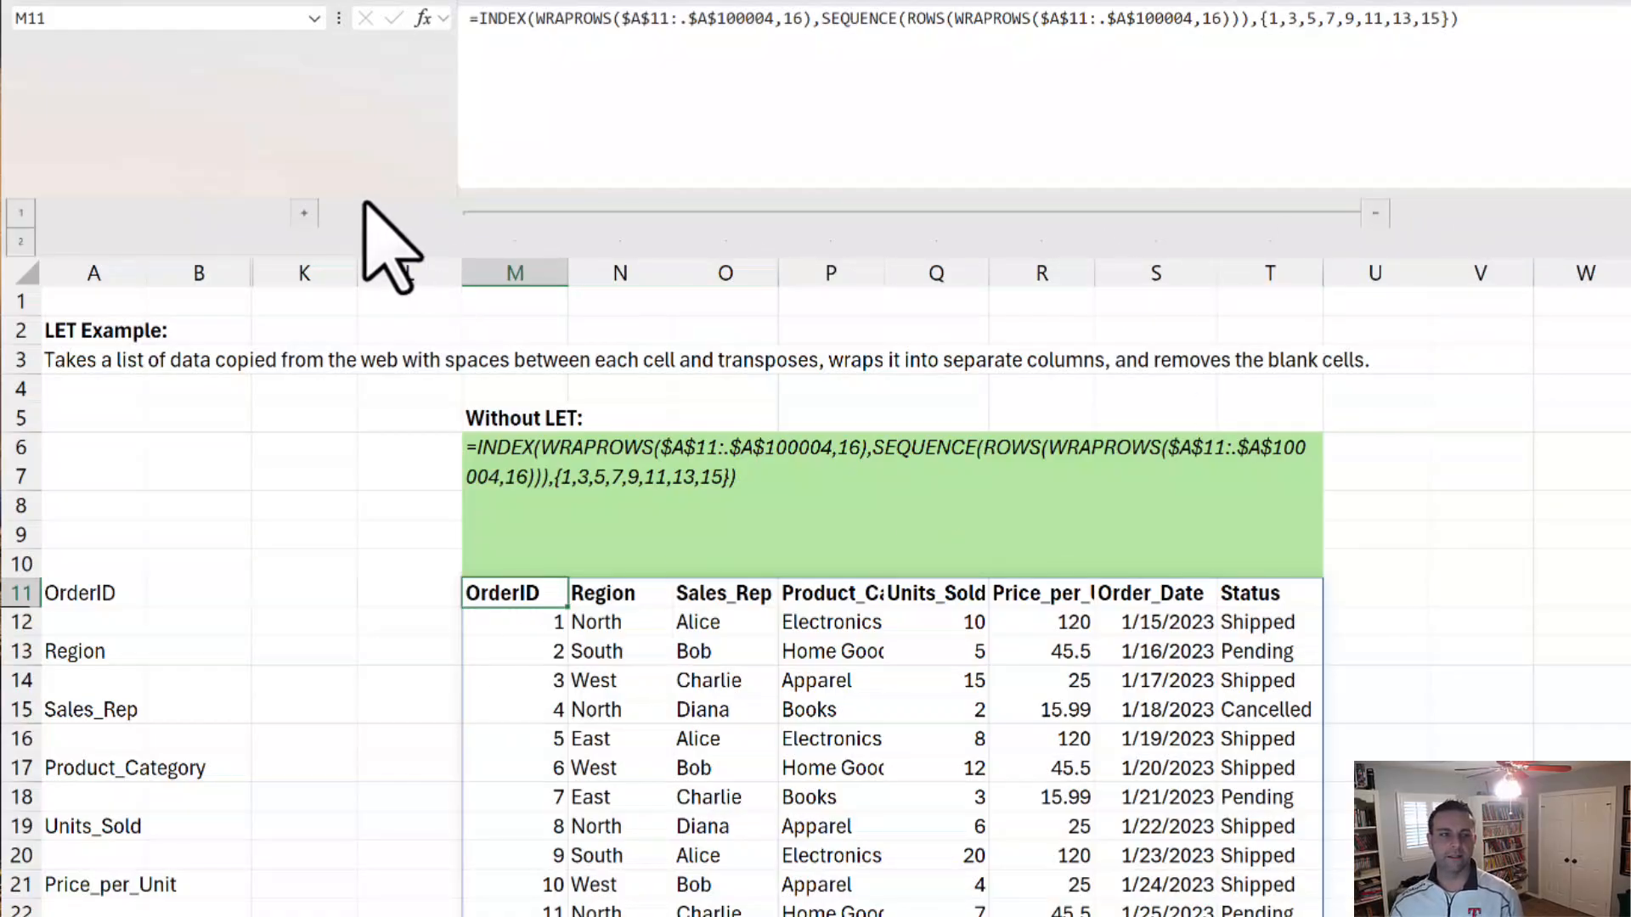
Step: Expand the collapsed columns before column K and select the With LET formula in C11
{"action": "left_click", "coordinate": [305, 213]}
{"action": "left_click", "coordinate": [480, 525]}
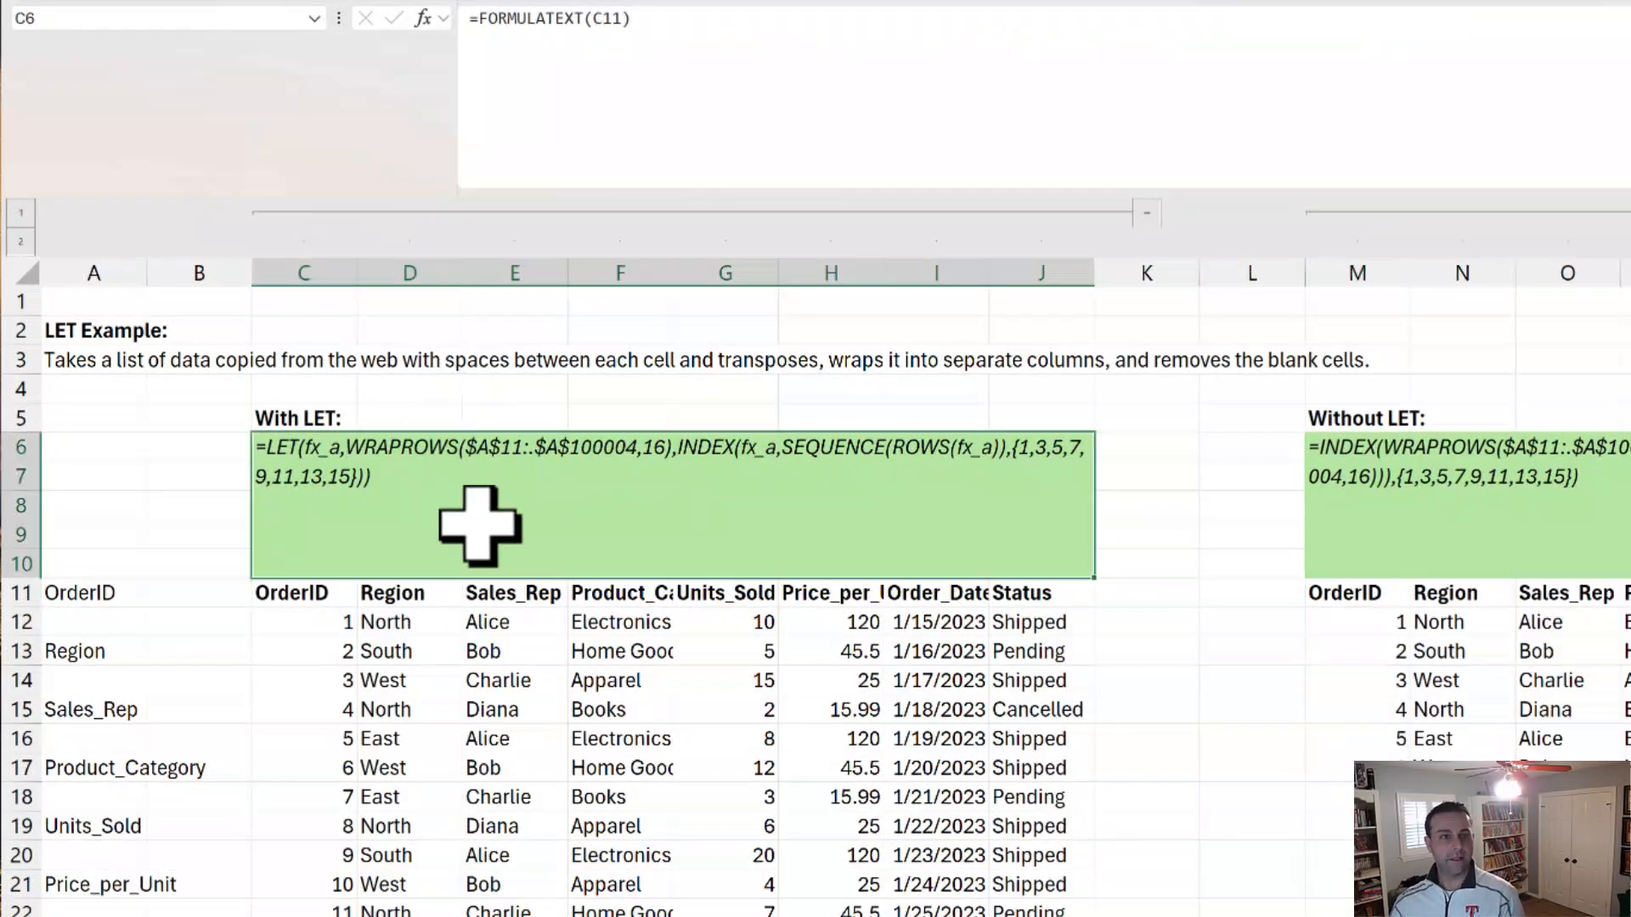
{"action": "left_click", "coordinate": [283, 599]}
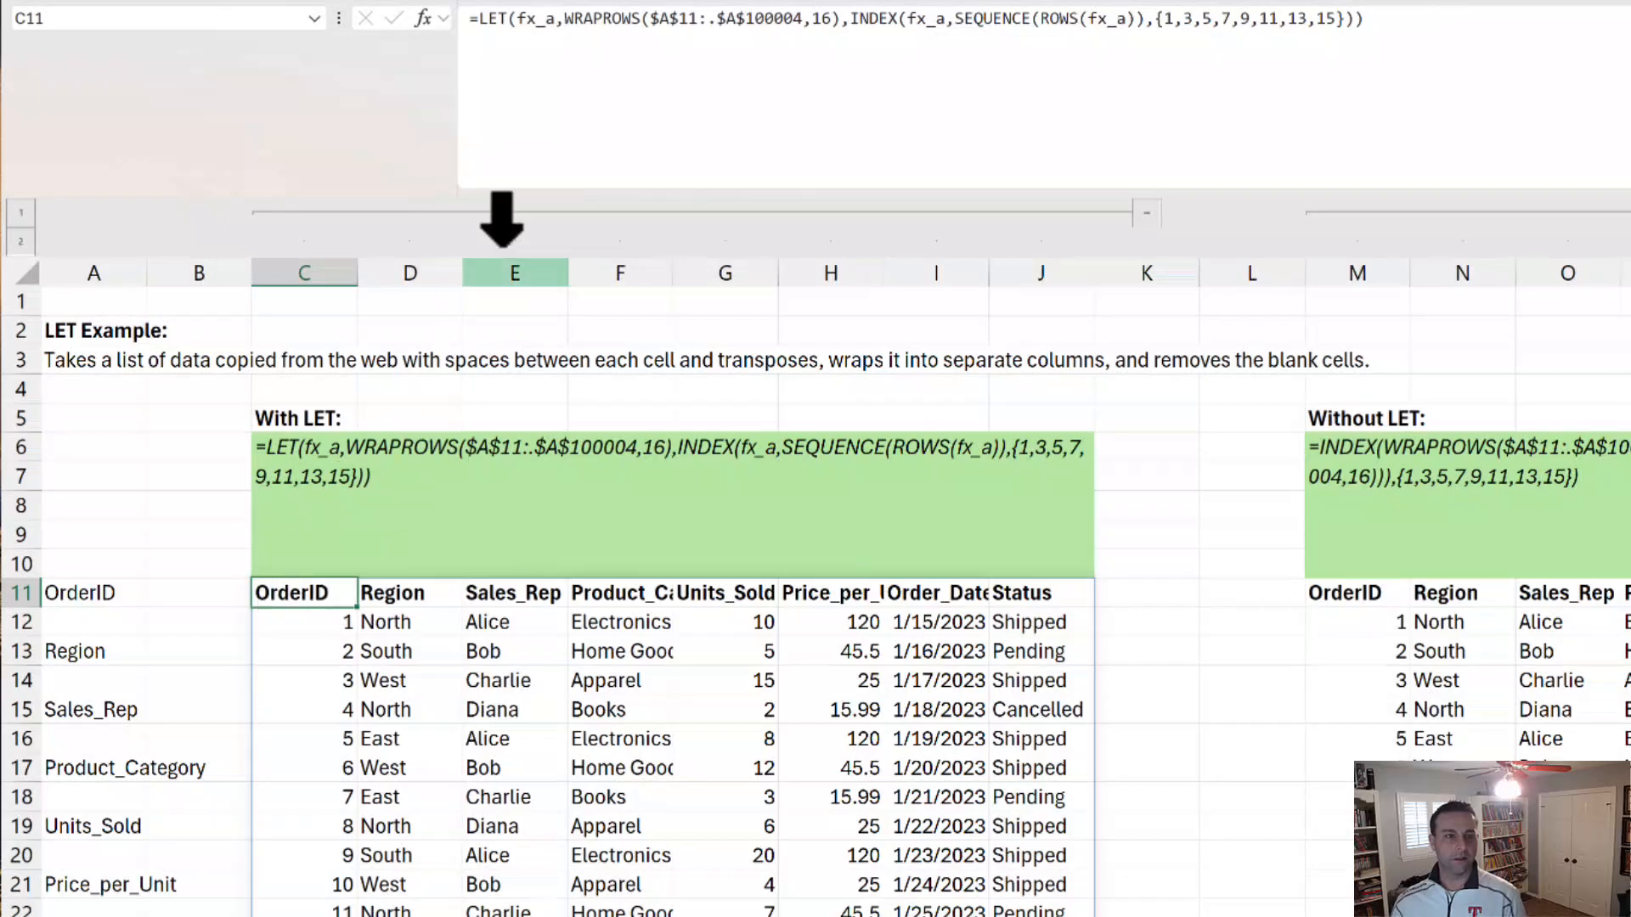
Step: Examine the fx_a name, its WRAPROWS value and the column-number array in C11's LET formula, leaving it unedited
{"action": "left_click", "coordinate": [555, 34]}
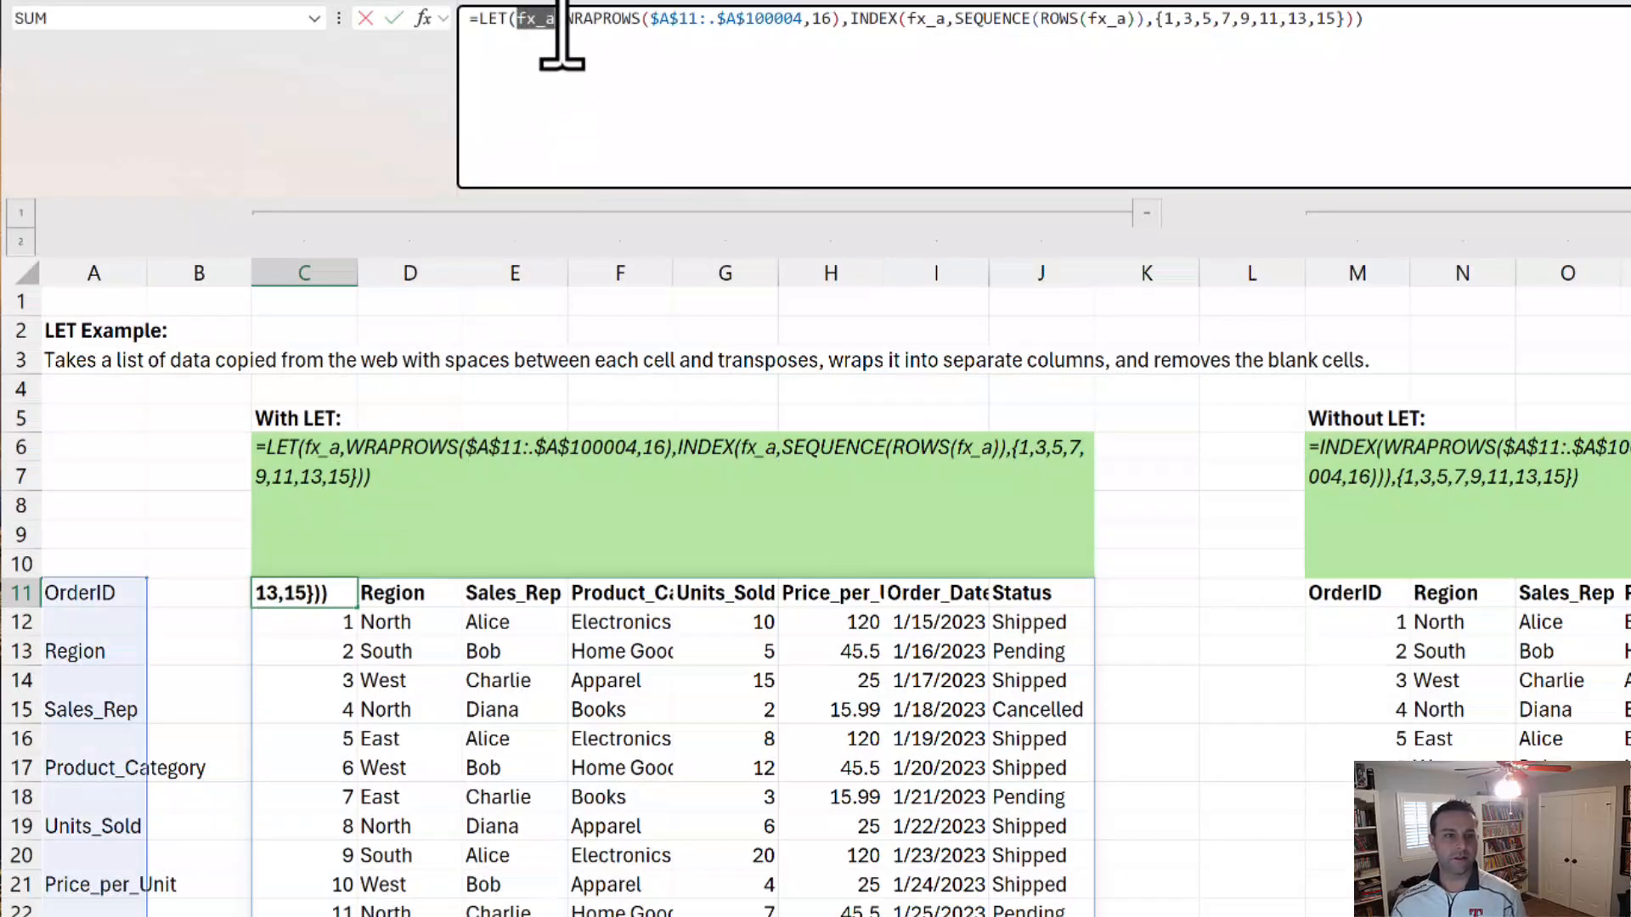
{"action": "double_click", "coordinate": [546, 20]}
{"action": "left_click_drag", "start_coordinate": [567, 33], "coordinate": [844, 32]}
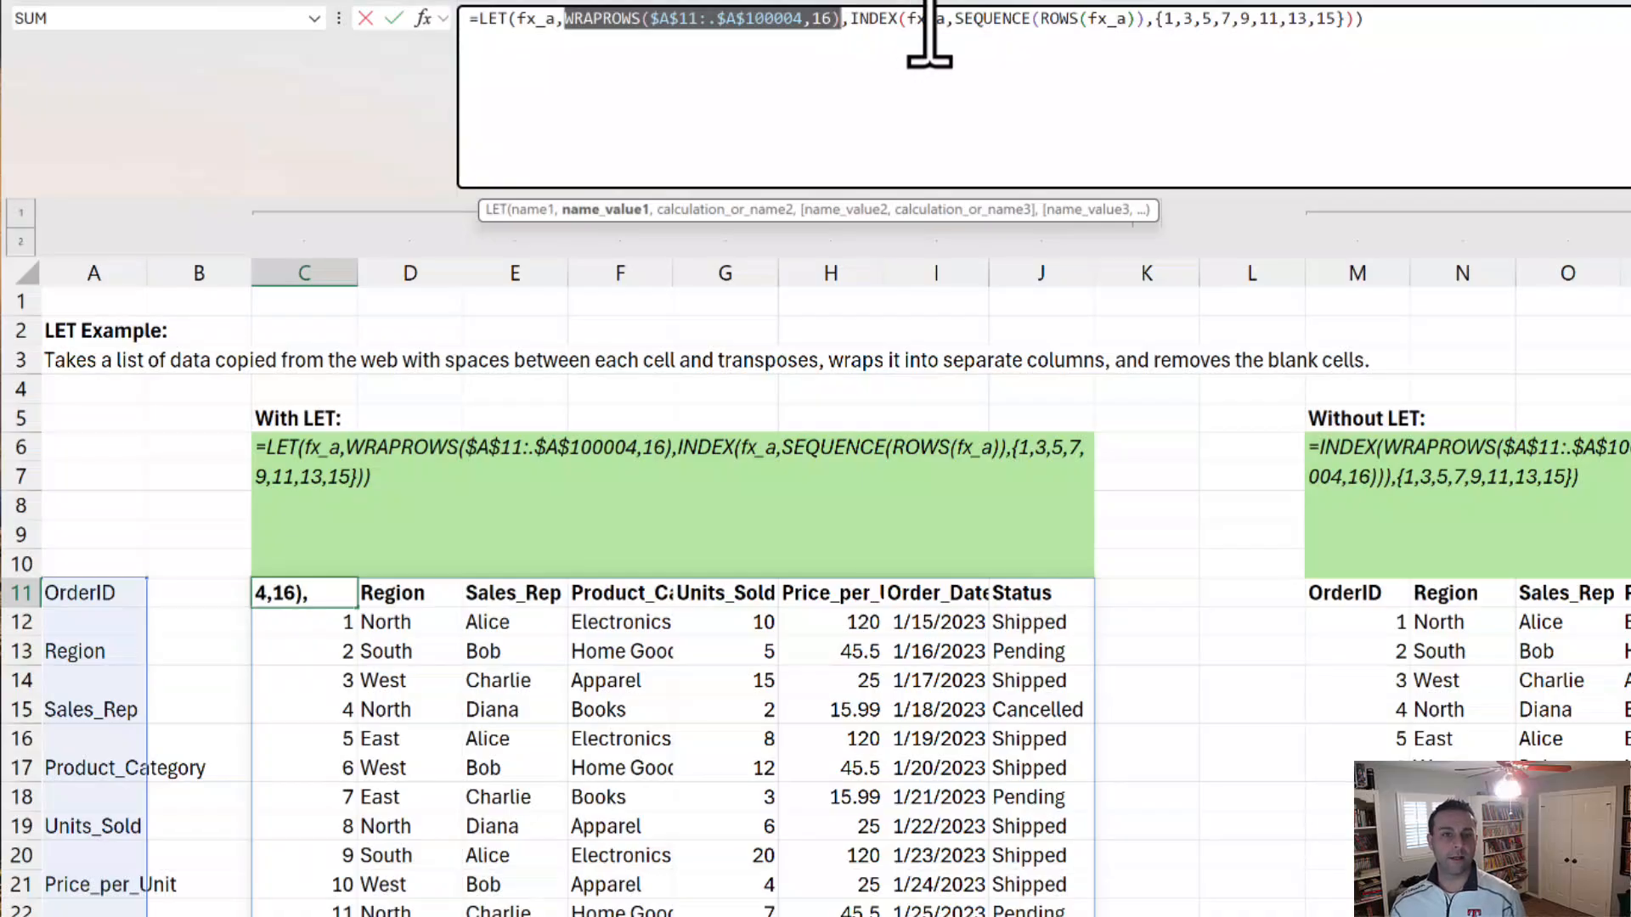
{"action": "left_click_drag", "start_coordinate": [1155, 34], "coordinate": [1387, 35]}
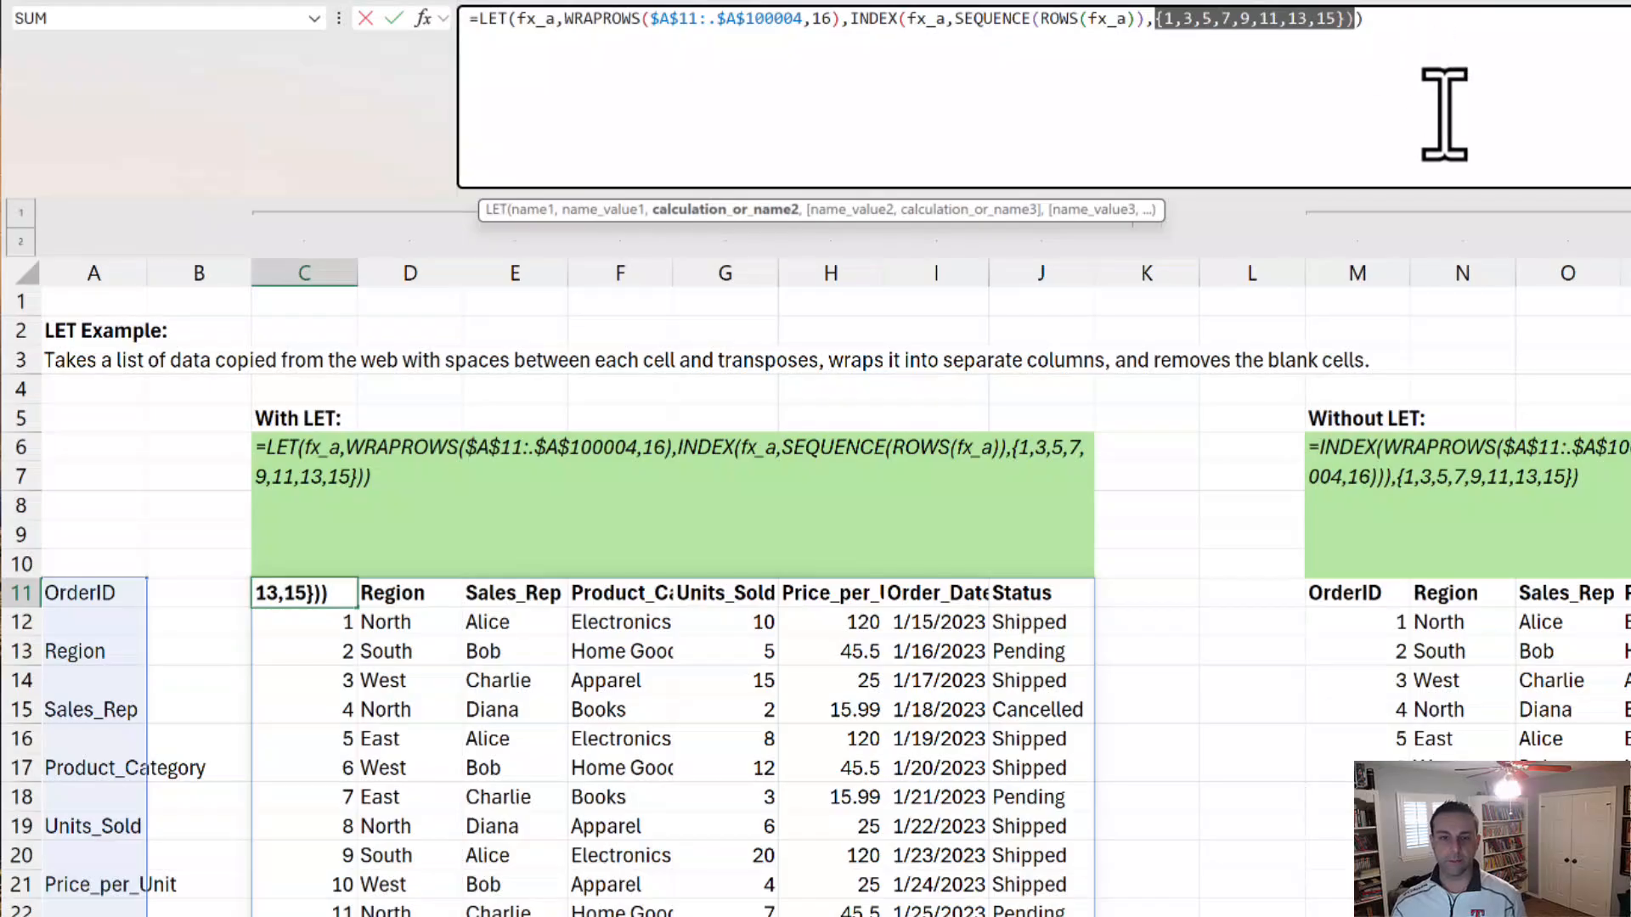
{"action": "key", "text": "Escape"}
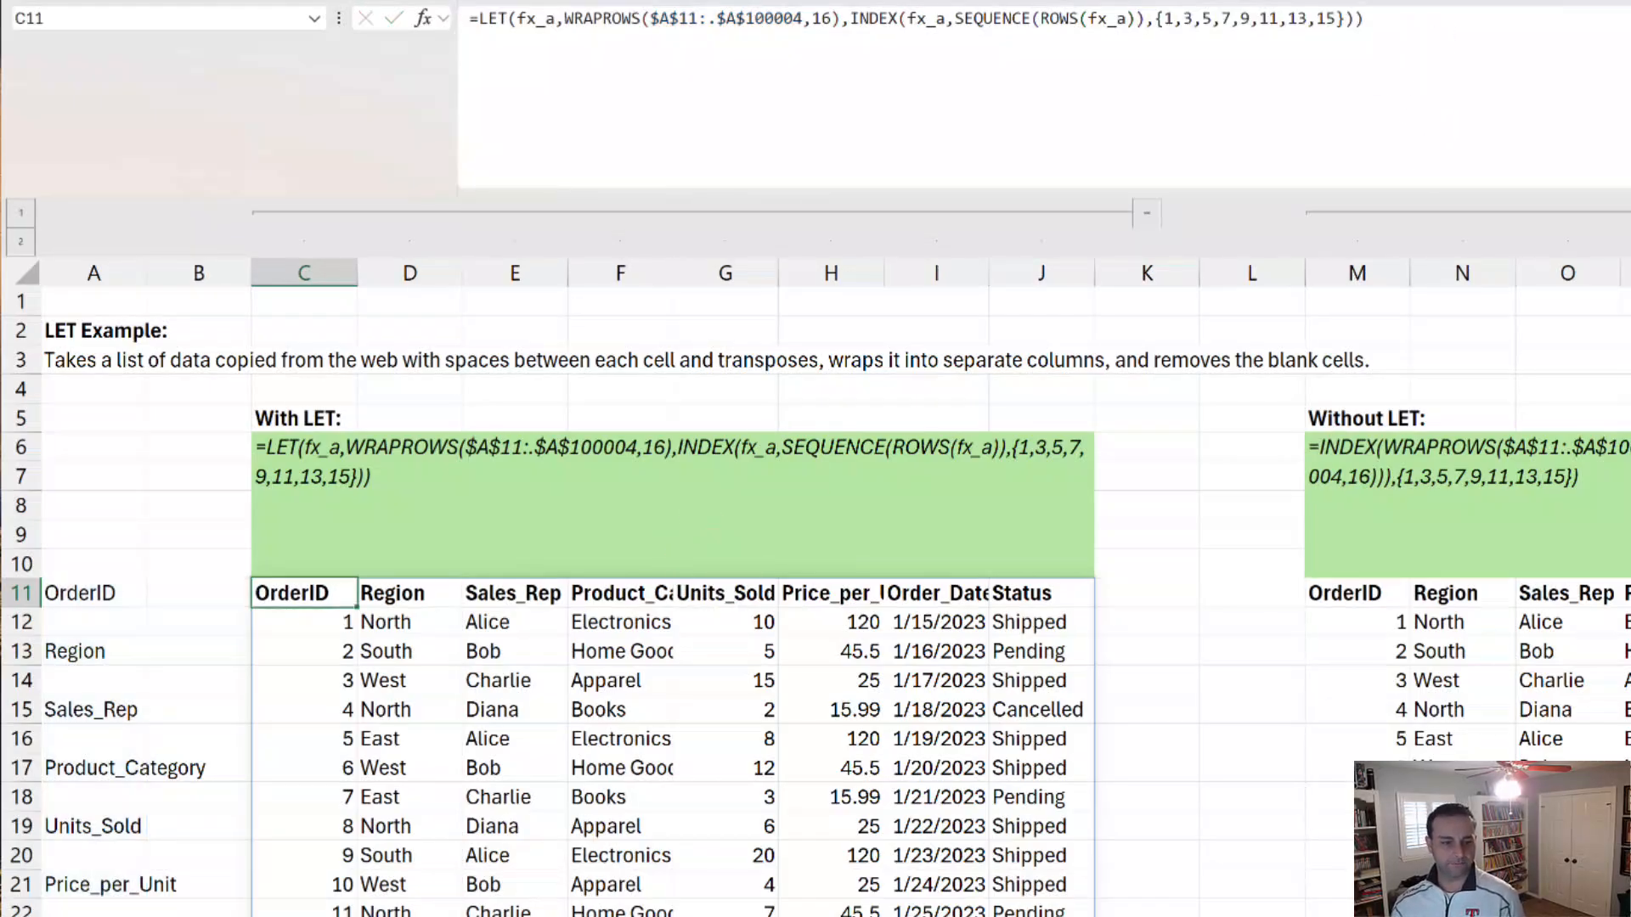
Step: Go to the worksheet with the time-text example and inspect the Without LET minutes formula in L8
{"action": "key", "text": "ctrl+Page_Down"}
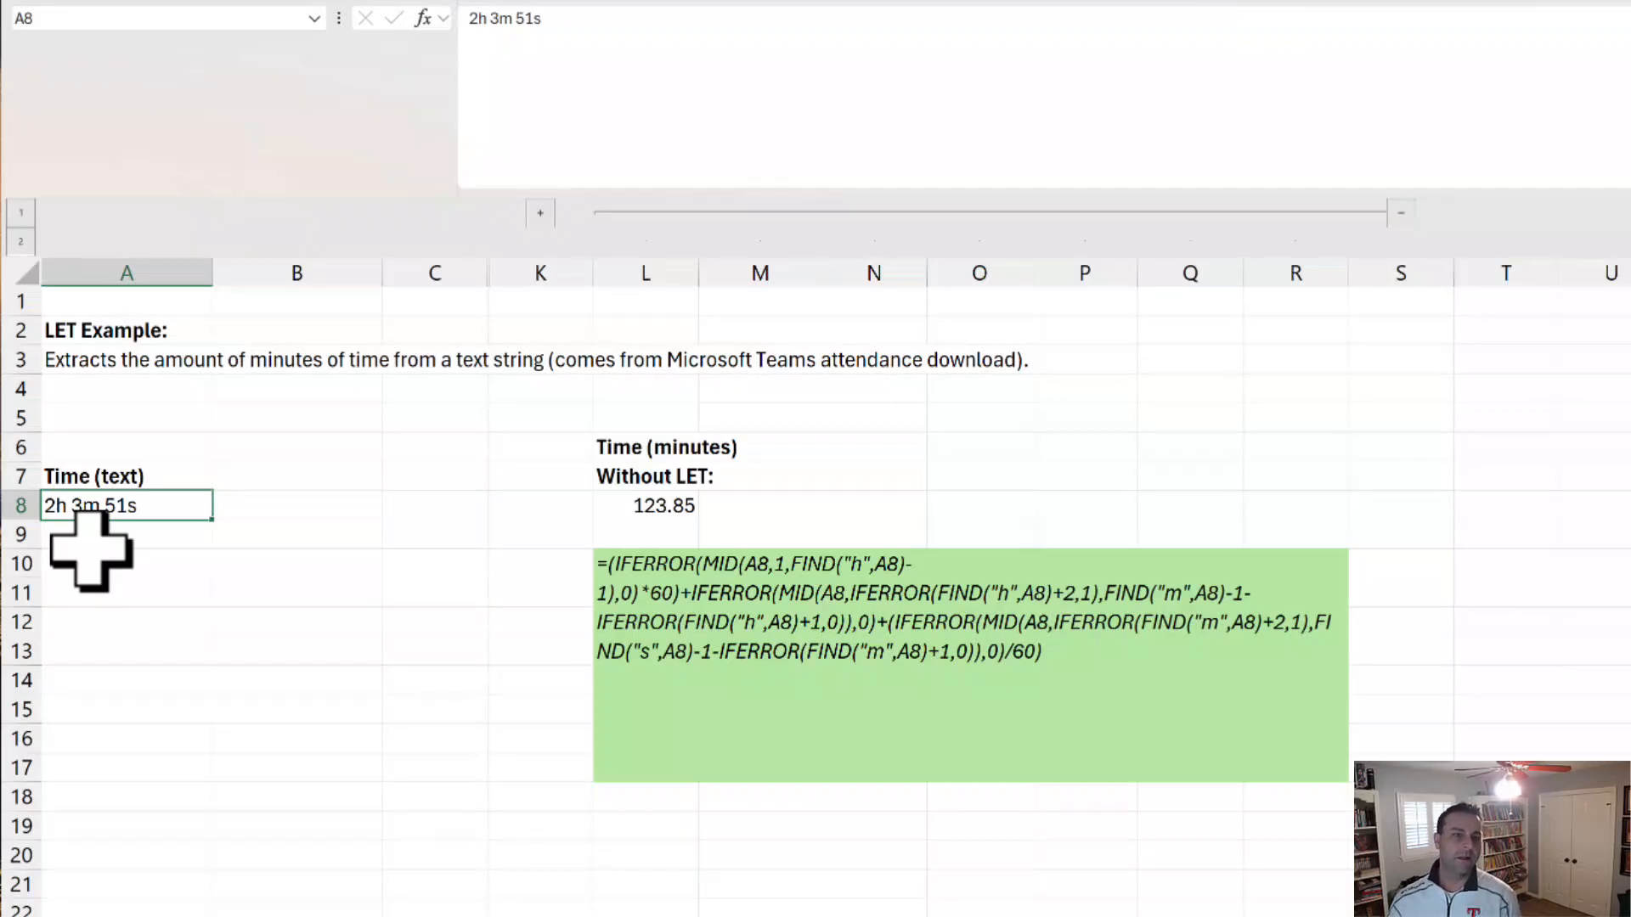
{"action": "left_click", "coordinate": [722, 642]}
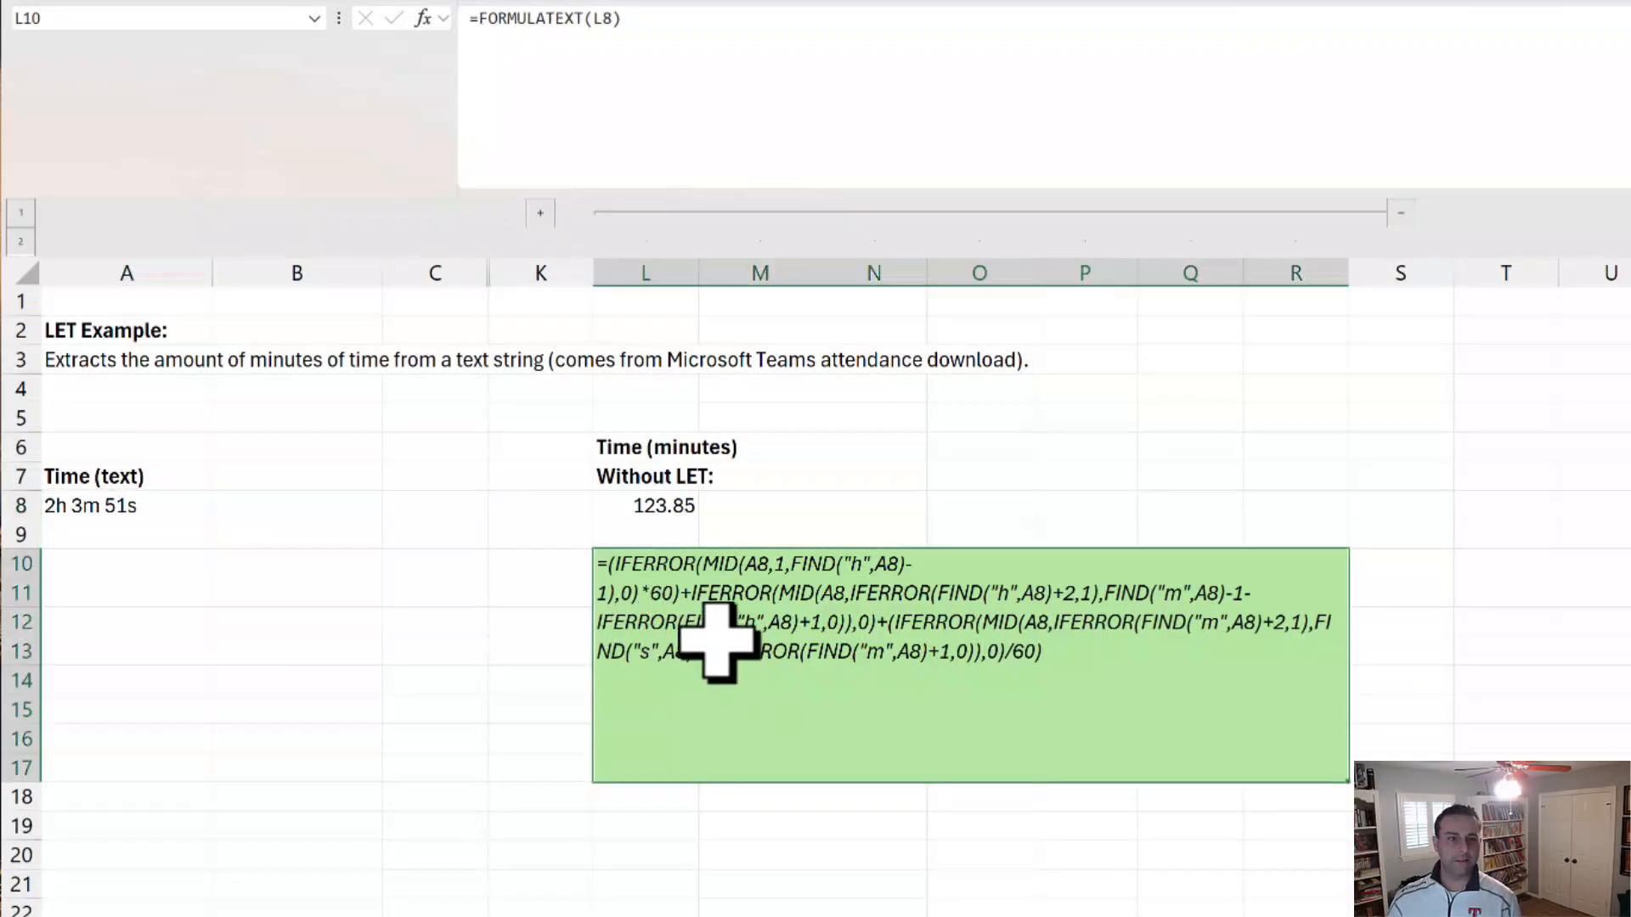
{"action": "left_click", "coordinate": [671, 508]}
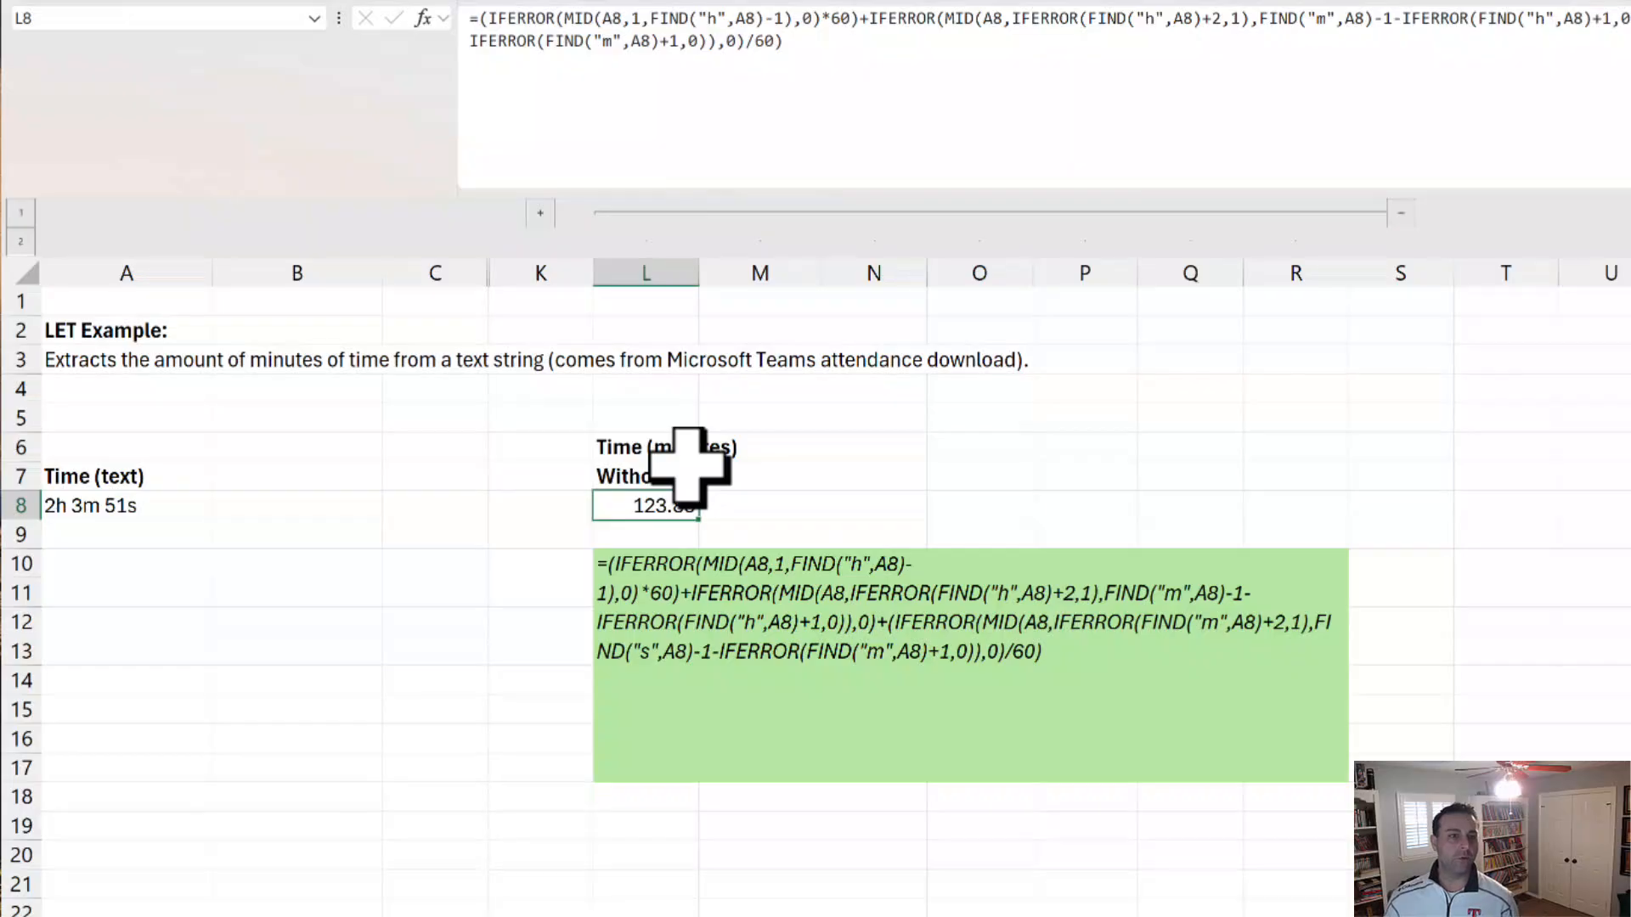
Step: Expand the collapsed columns before column K and examine the h_count, m_count and s_count names and final calculation in D8's LET formula
{"action": "left_click", "coordinate": [540, 212]}
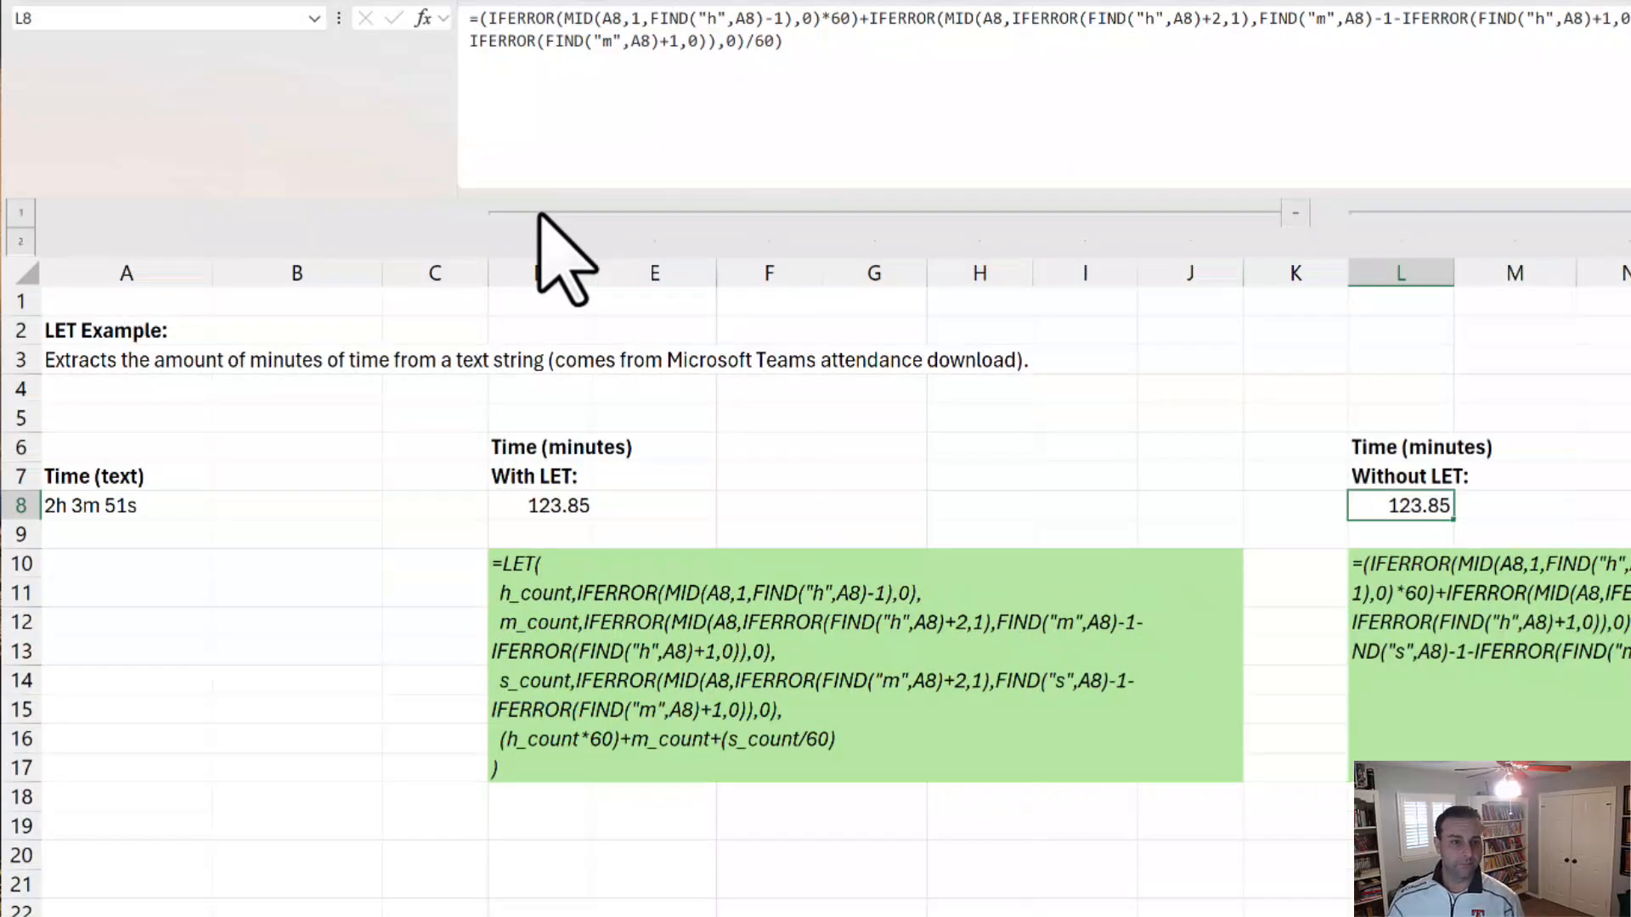
{"action": "left_click", "coordinate": [553, 507]}
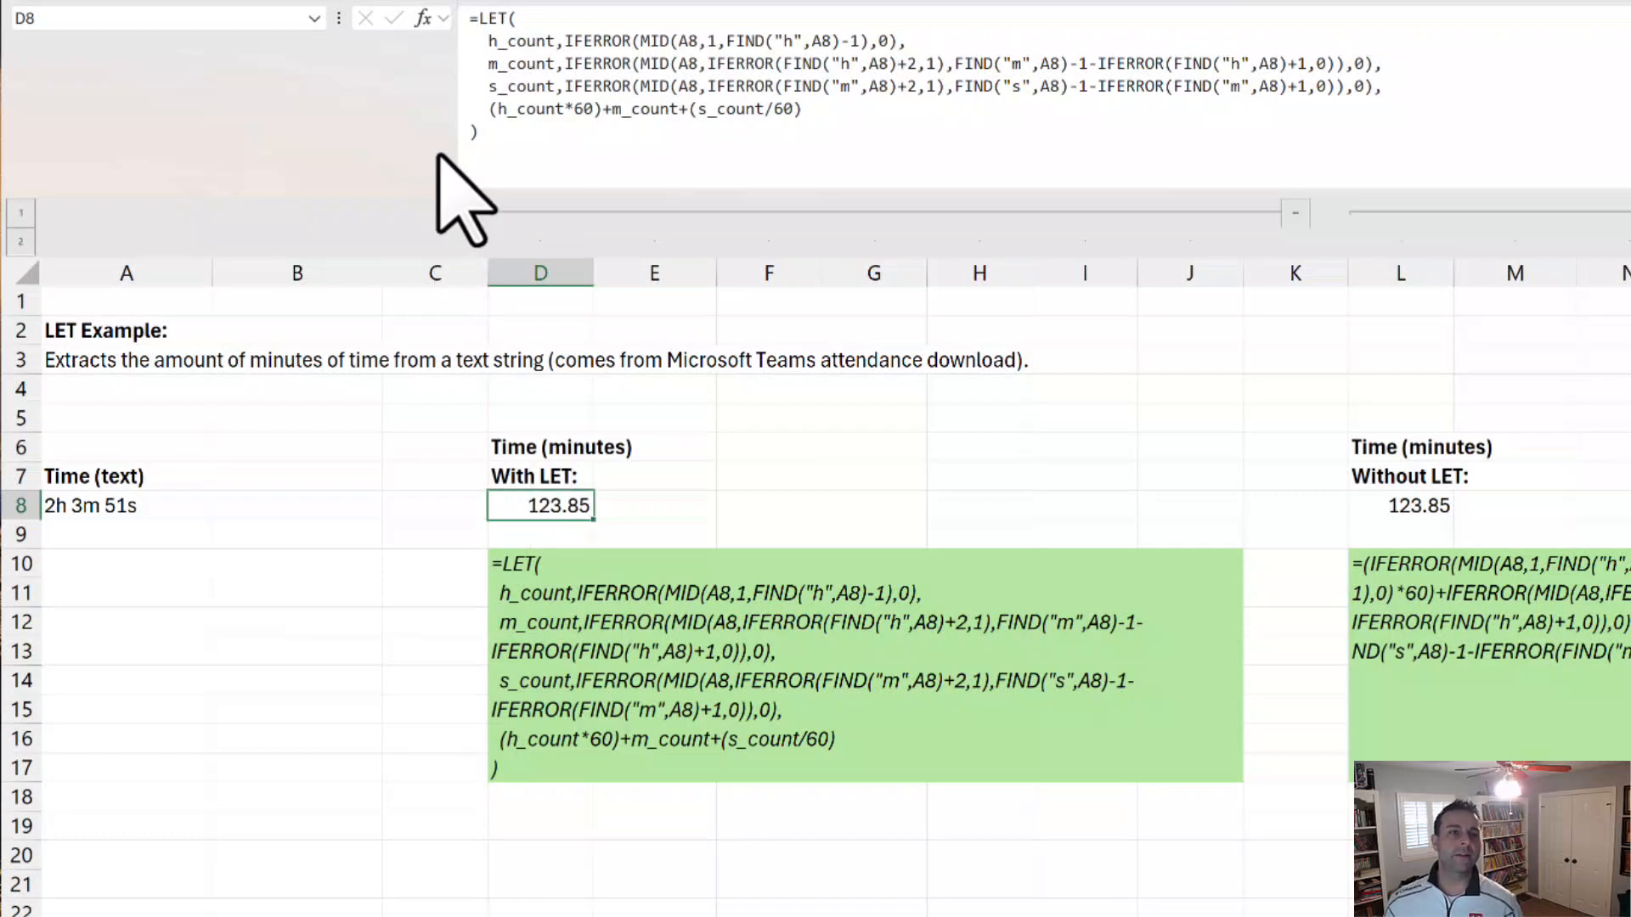
{"action": "left_click_drag", "start_coordinate": [491, 42], "coordinate": [554, 42]}
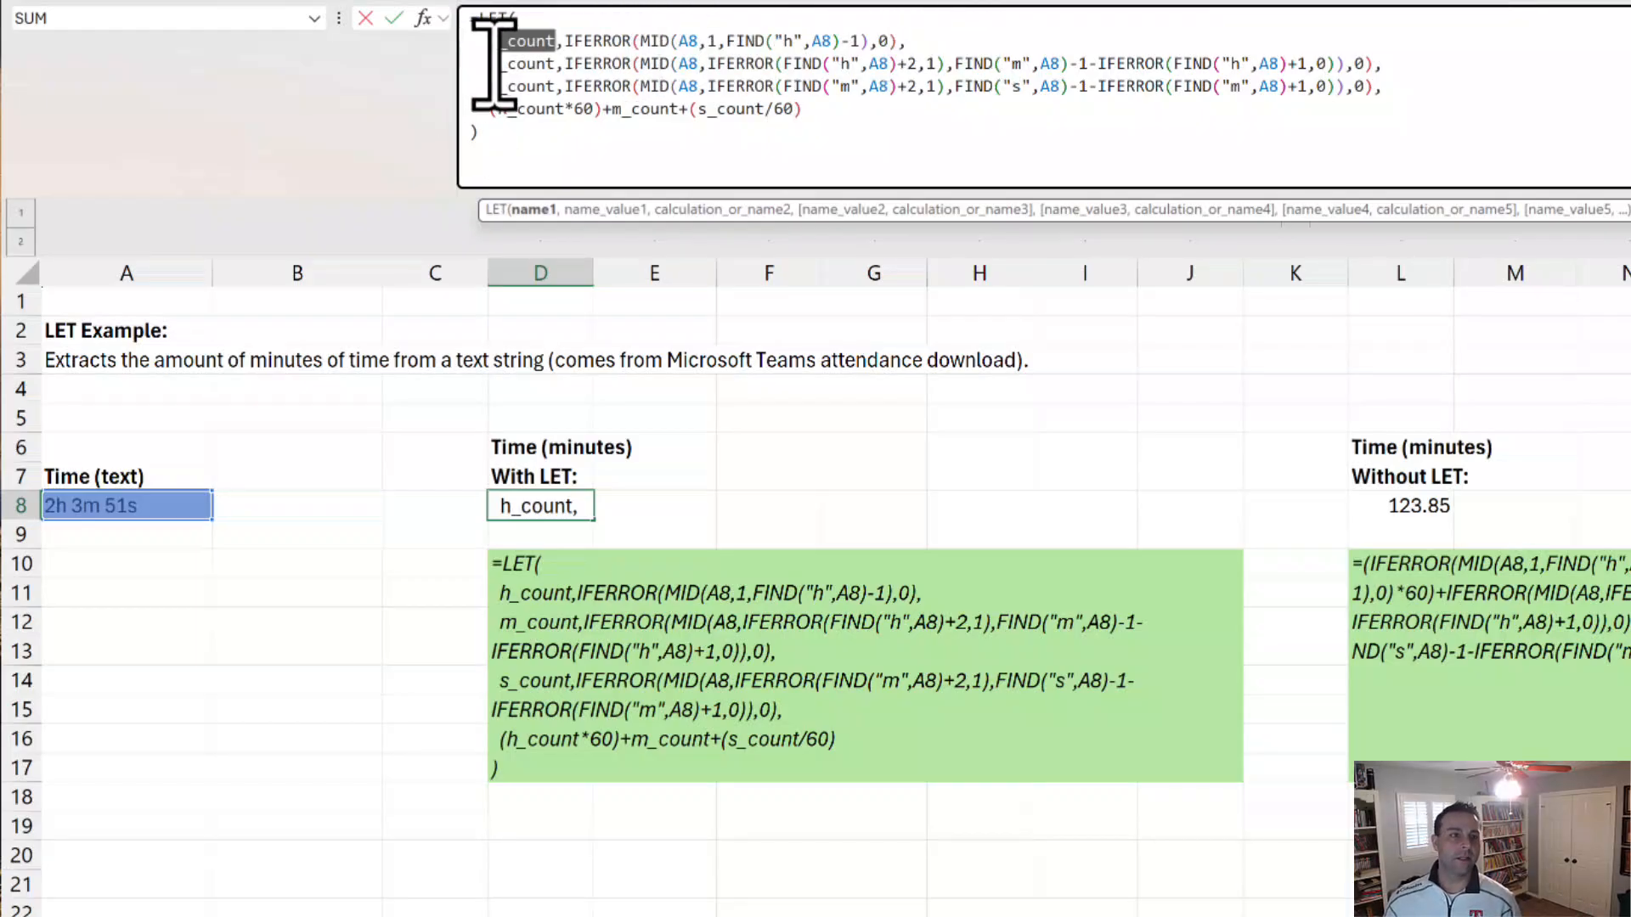
{"action": "left_click_drag", "start_coordinate": [493, 63], "coordinate": [1383, 63]}
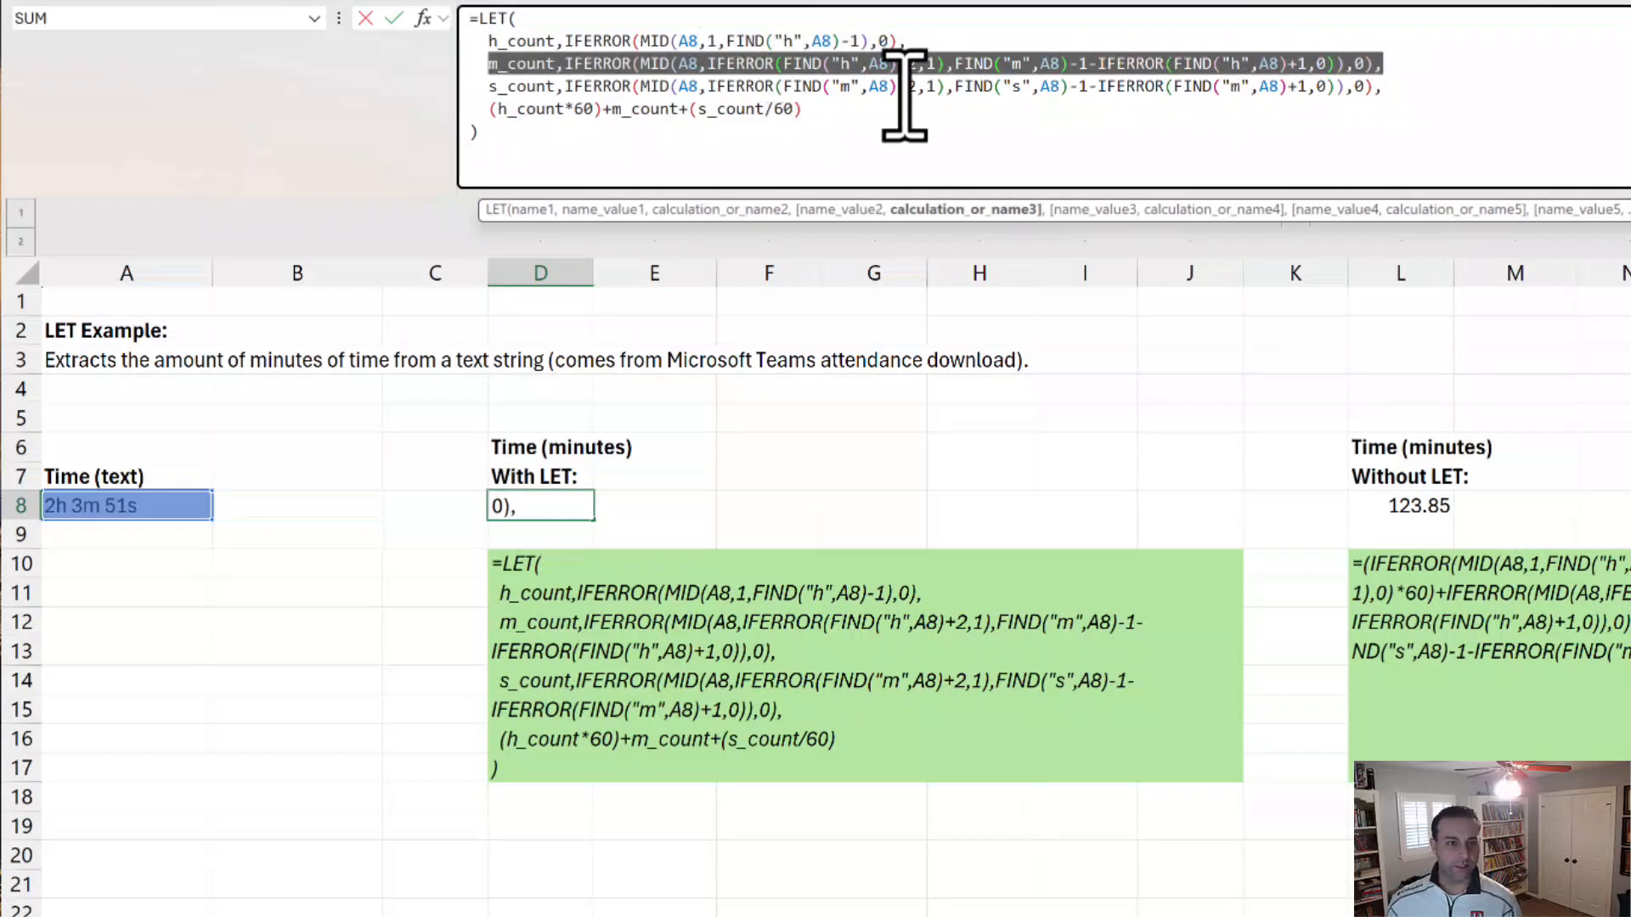
{"action": "left_click_drag", "start_coordinate": [476, 85], "coordinate": [550, 85]}
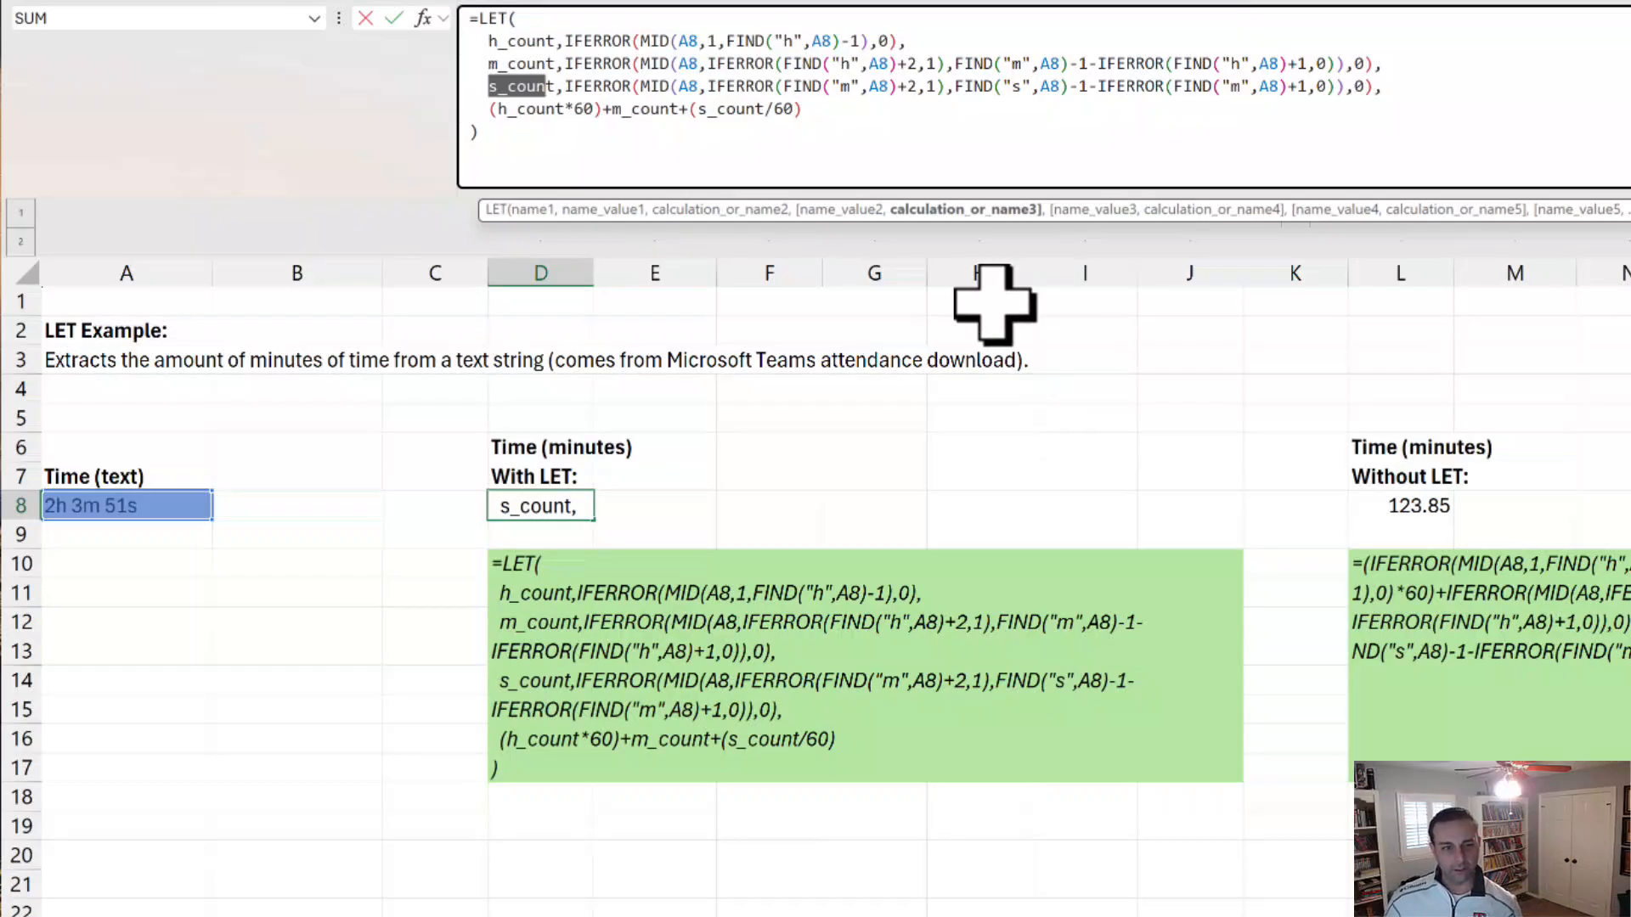
{"action": "left_click", "coordinate": [489, 111]}
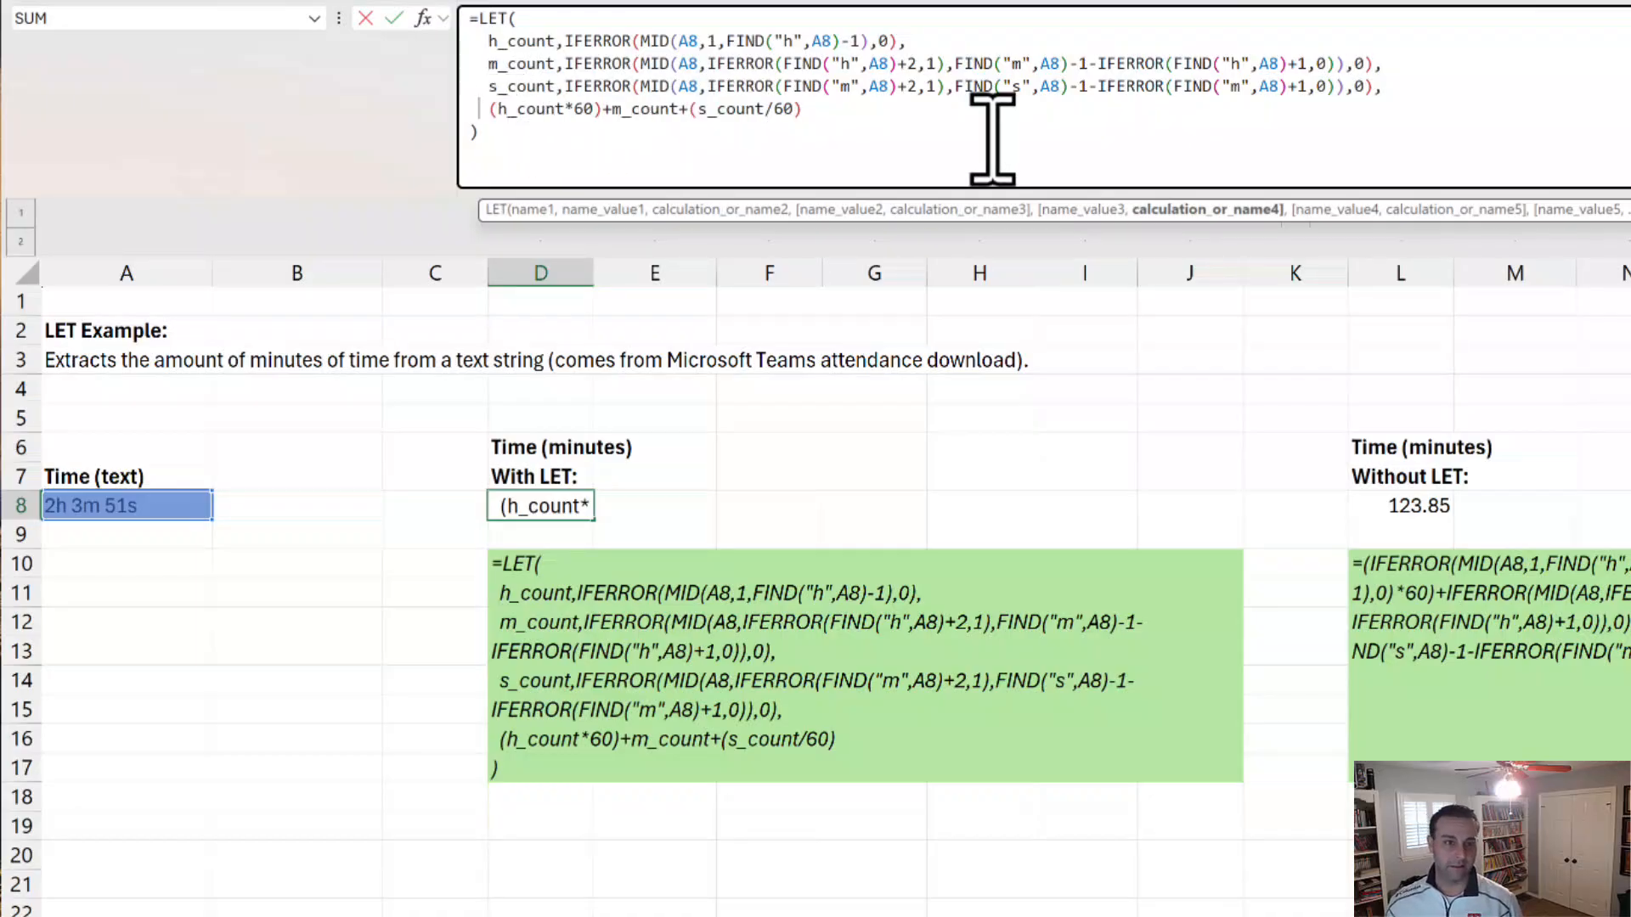
{"action": "left_click", "coordinate": [902, 157]}
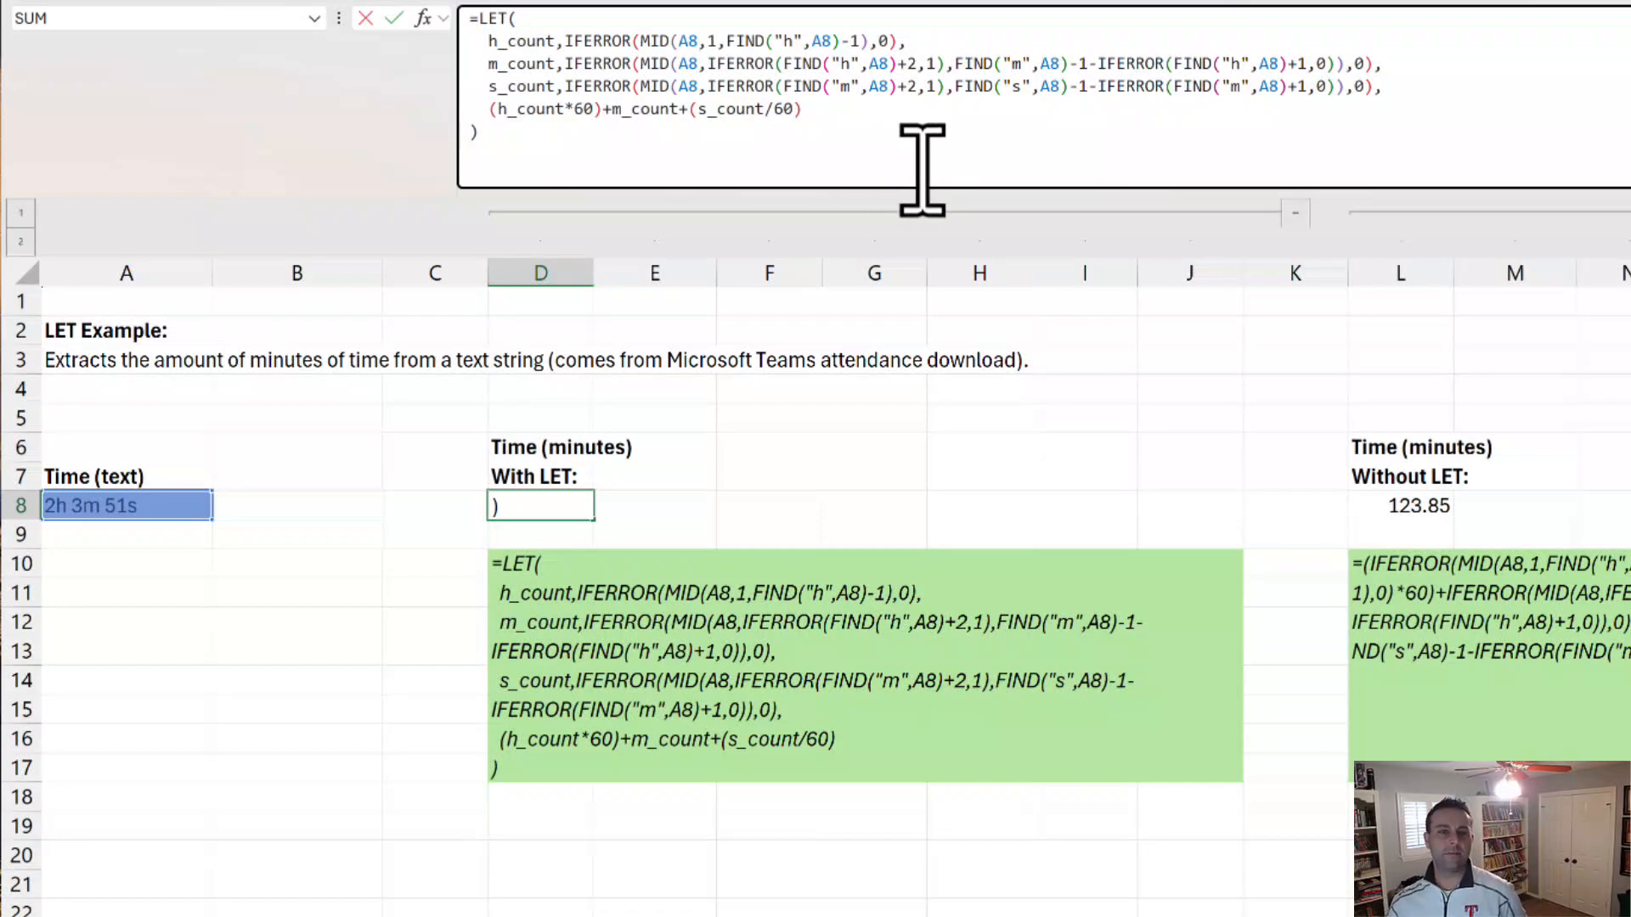
Step: Insert a line after the h_count definition in D8's LET formula, adding the name h_count_def with an empty text value
{"action": "left_click", "coordinate": [903, 41]}
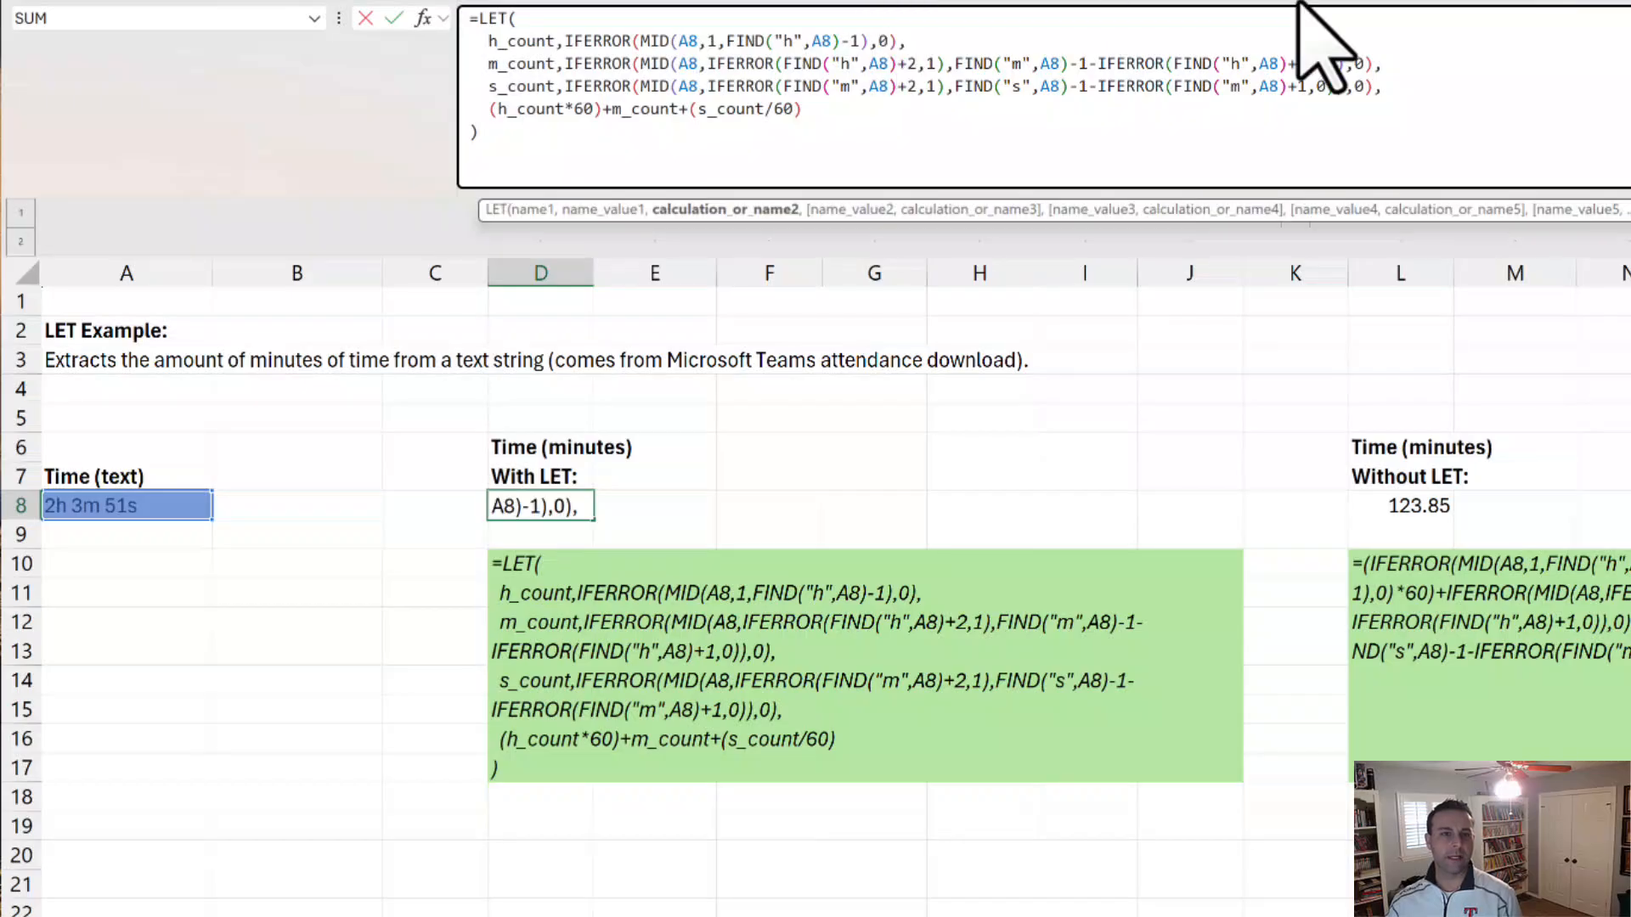
{"action": "key", "text": "alt+Return"}
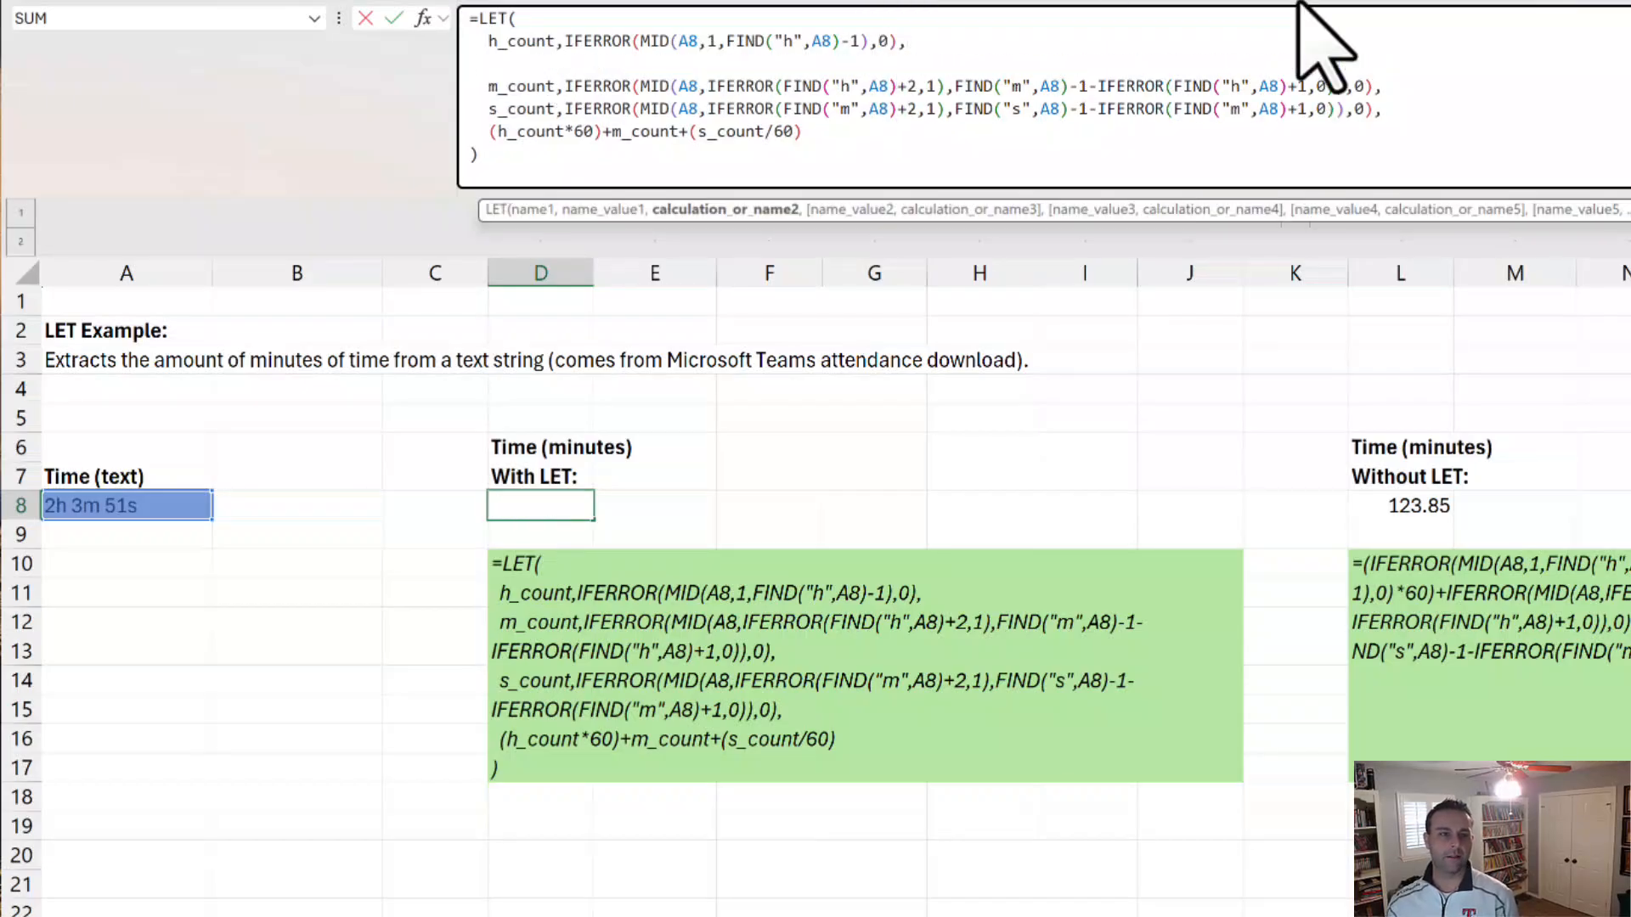
{"action": "type", "text": "h_count"}
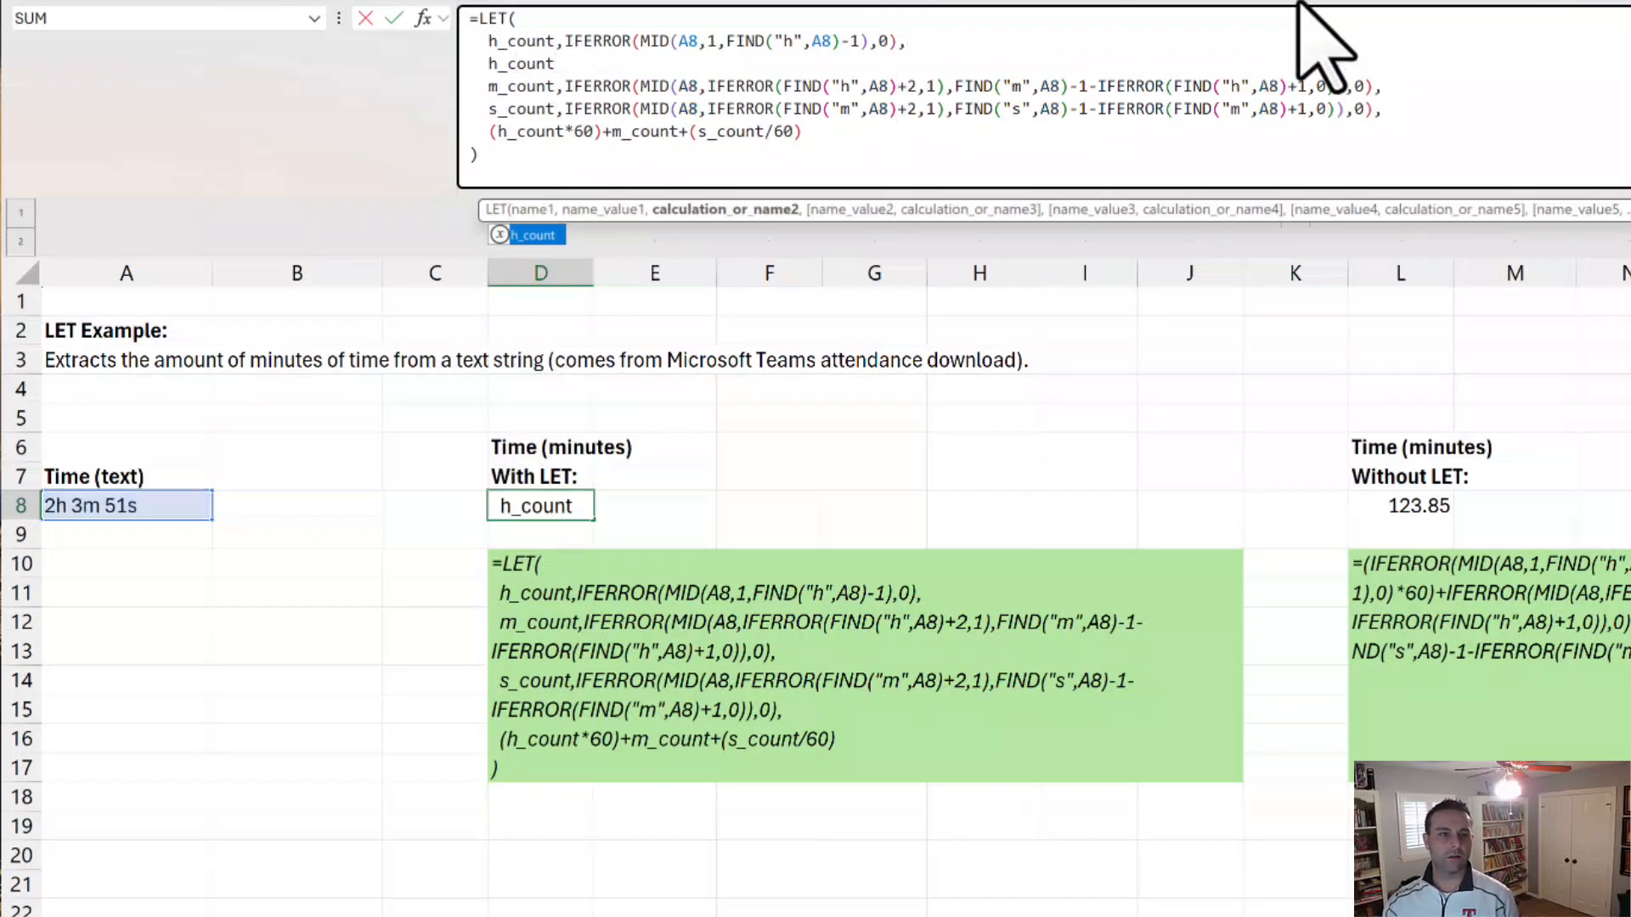
{"action": "type", "text": "_def,"}
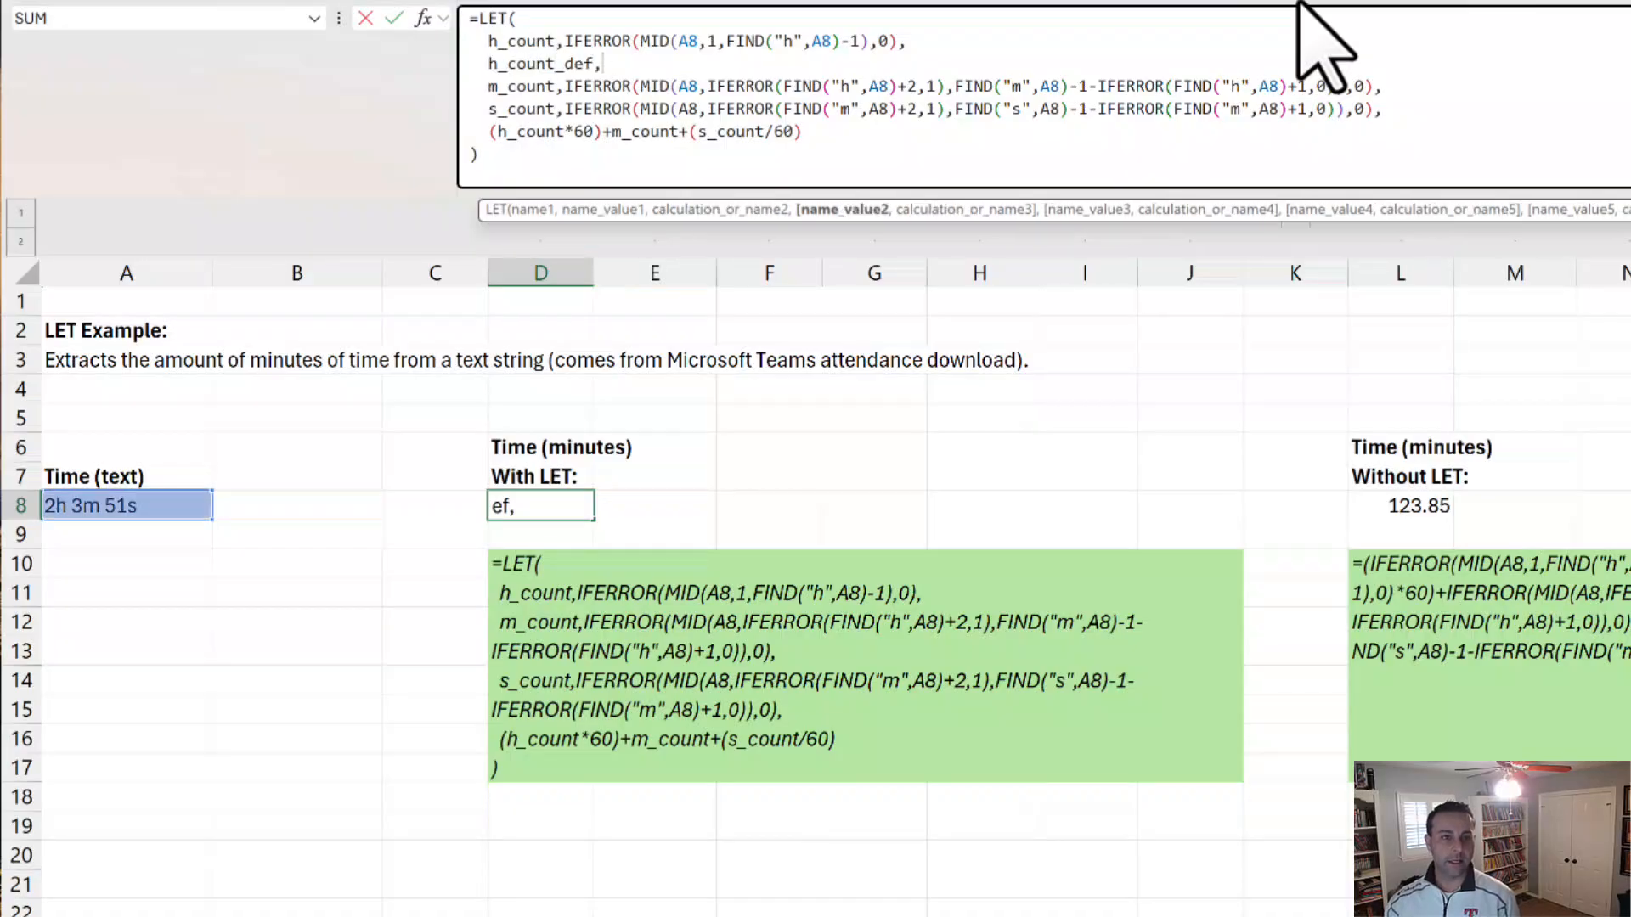
{"action": "type", "text": "\"\","}
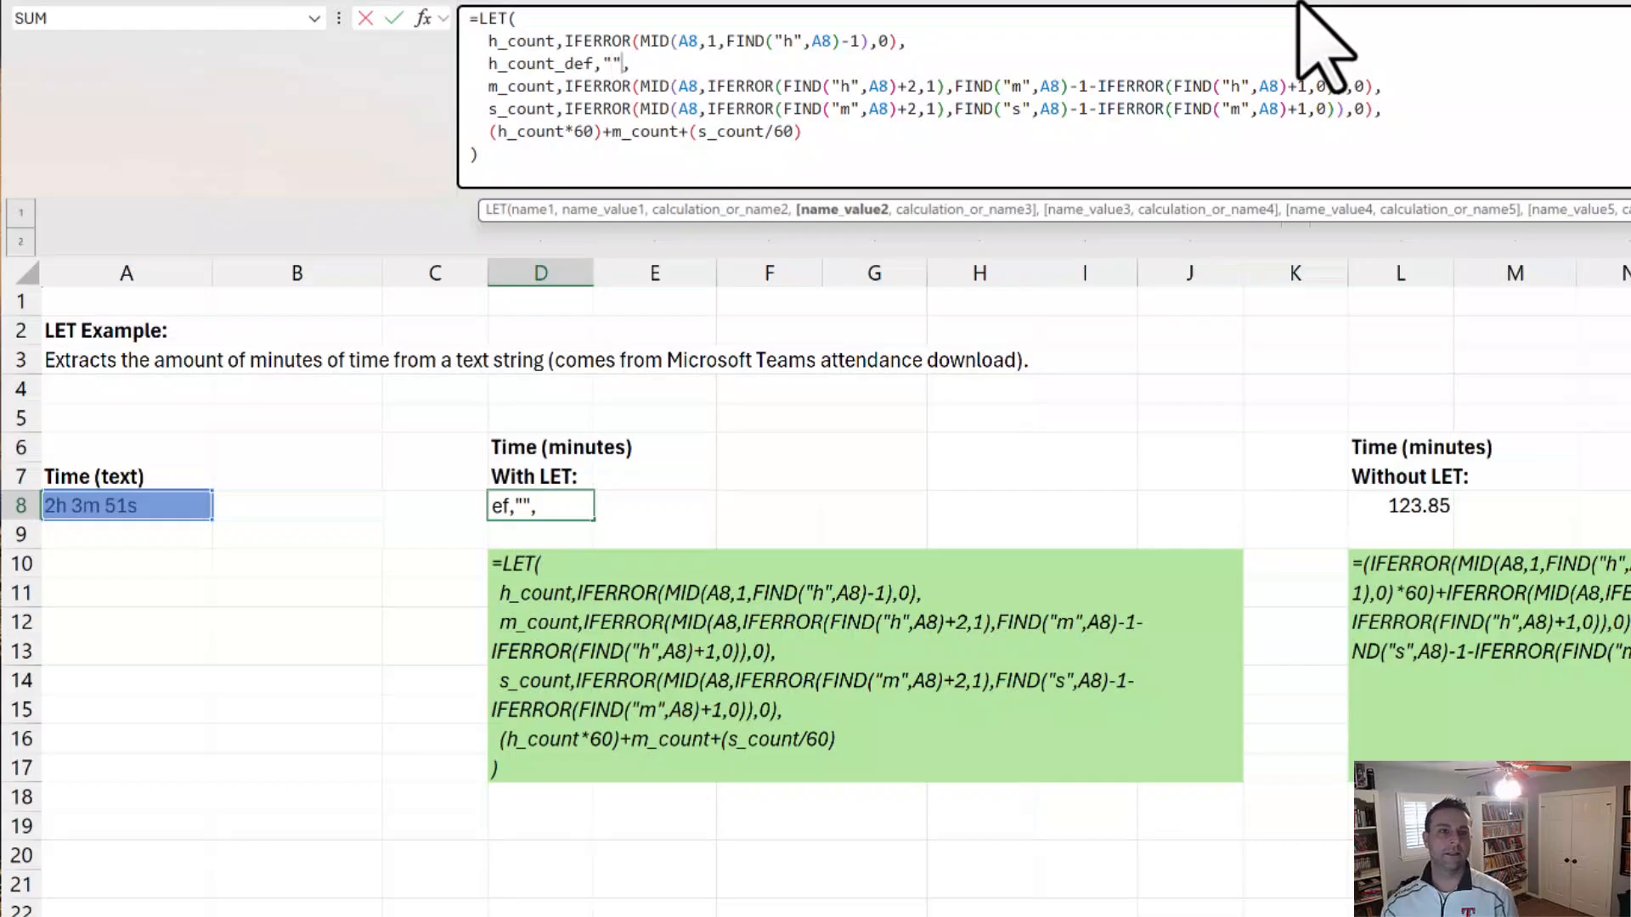
Step: Set h_count_def's text value to "This is the variable for HOURS" and commit the formula in D8
{"action": "key", "text": "Left"}
{"action": "type", "text": "his i"}
{"action": "key", "text": "BackSpace"}
{"action": "key", "text": "BackSpace"}
{"action": "key", "text": "BackSpace"}
{"action": "key", "text": "BackSpace"}
{"action": "key", "text": "BackSpace"}
{"action": "type", "text": "T"}
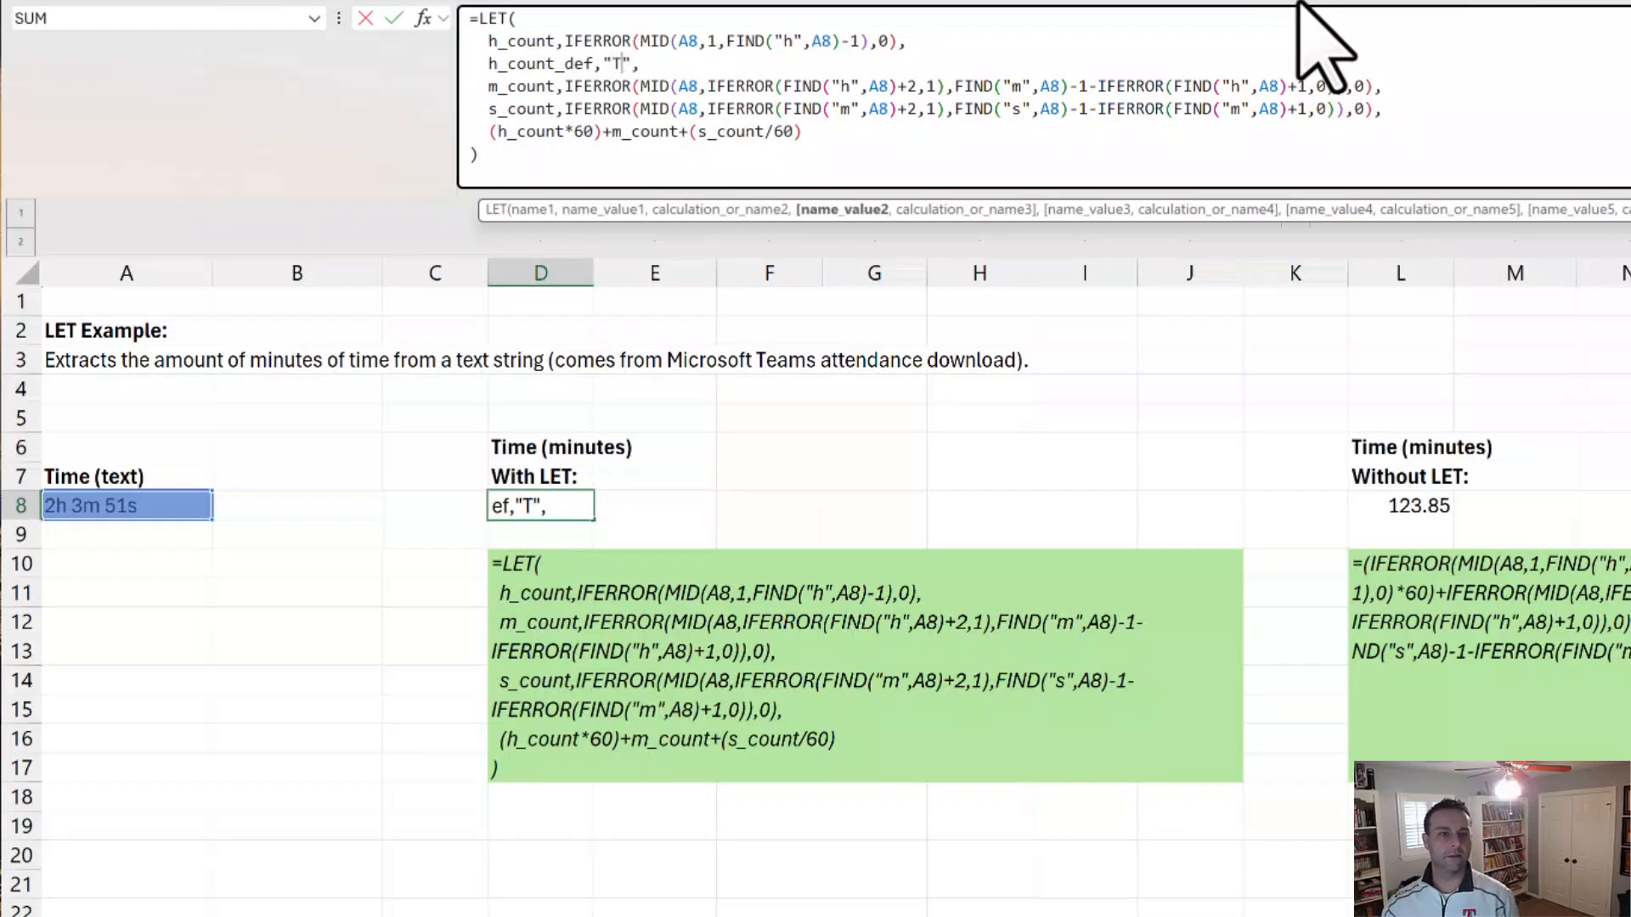
{"action": "type", "text": "his is the vai"}
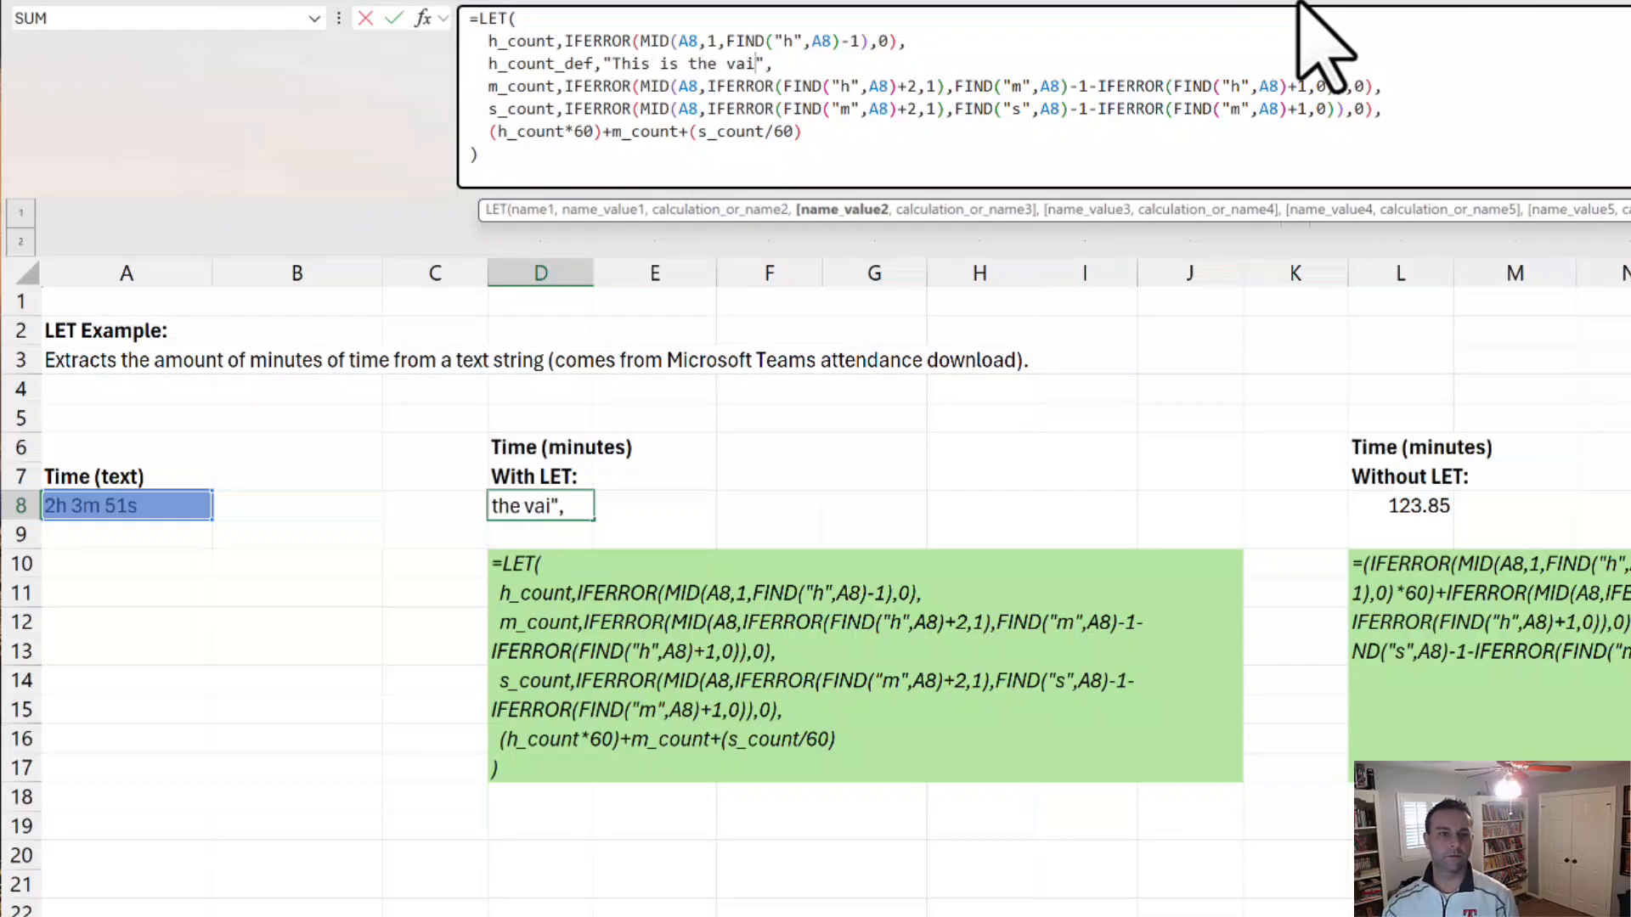
{"action": "key", "text": "BackSpace"}
{"action": "type", "text": "riable for HOU"}
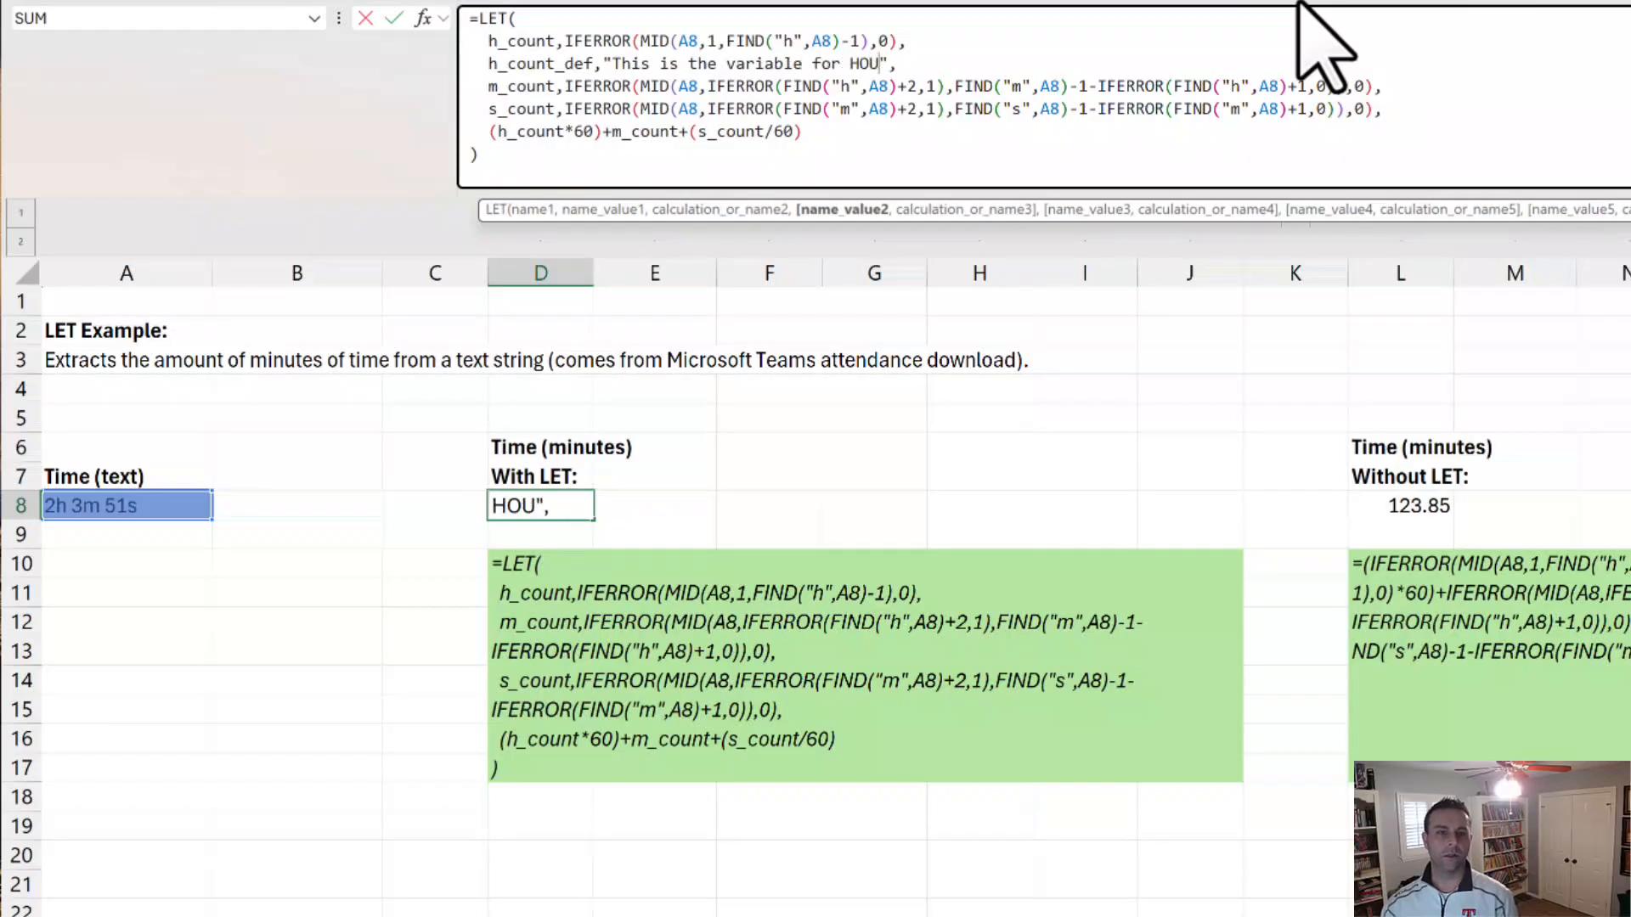
{"action": "type", "text": "RS"}
{"action": "key", "text": "Return"}
{"action": "key", "text": "Up"}
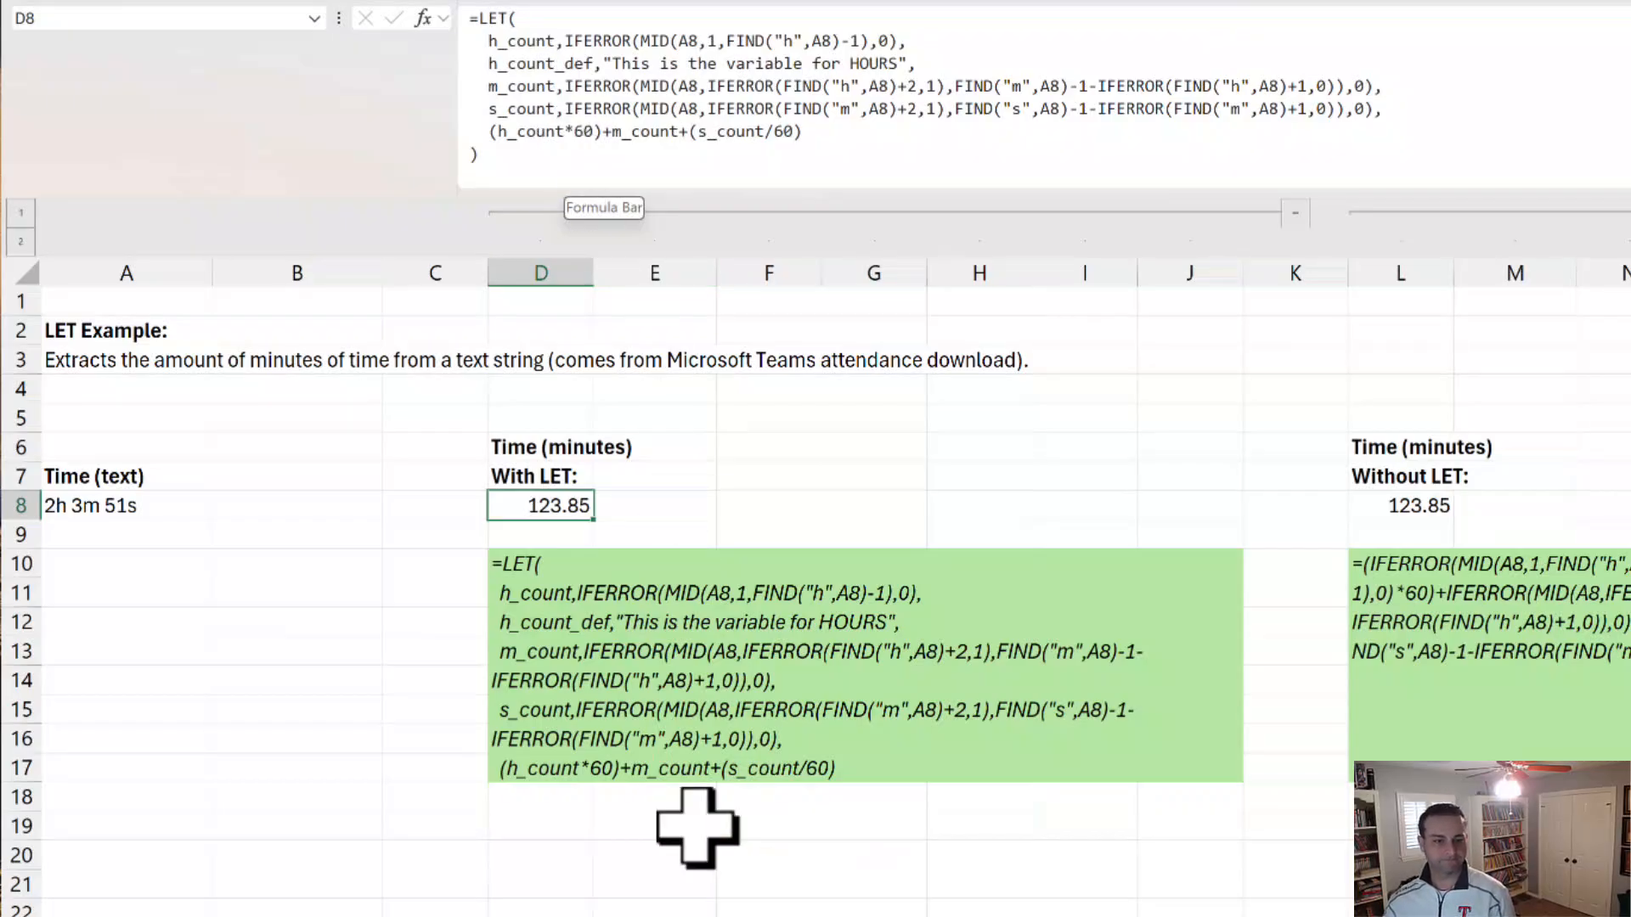
Step: Go to the zip code lookup worksheet and examine the repeated XLOOKUP expression in G22's Without LET formula, leaving it unedited
{"action": "left_click", "coordinate": [620, 916]}
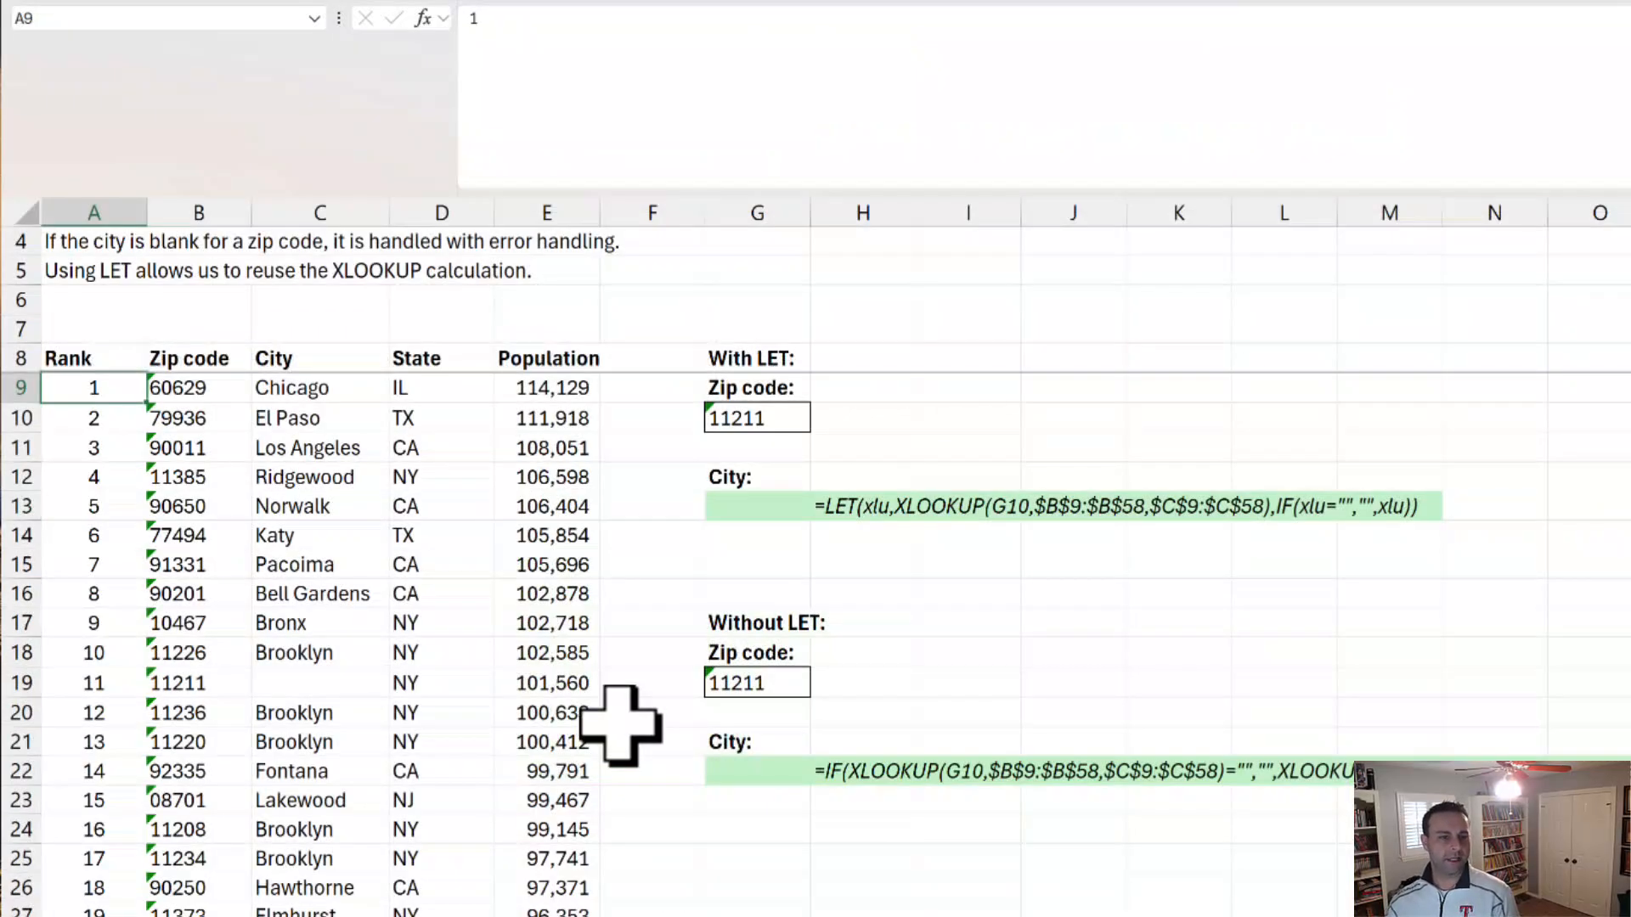
{"action": "left_click", "coordinate": [748, 773]}
{"action": "left_click", "coordinate": [837, 768]}
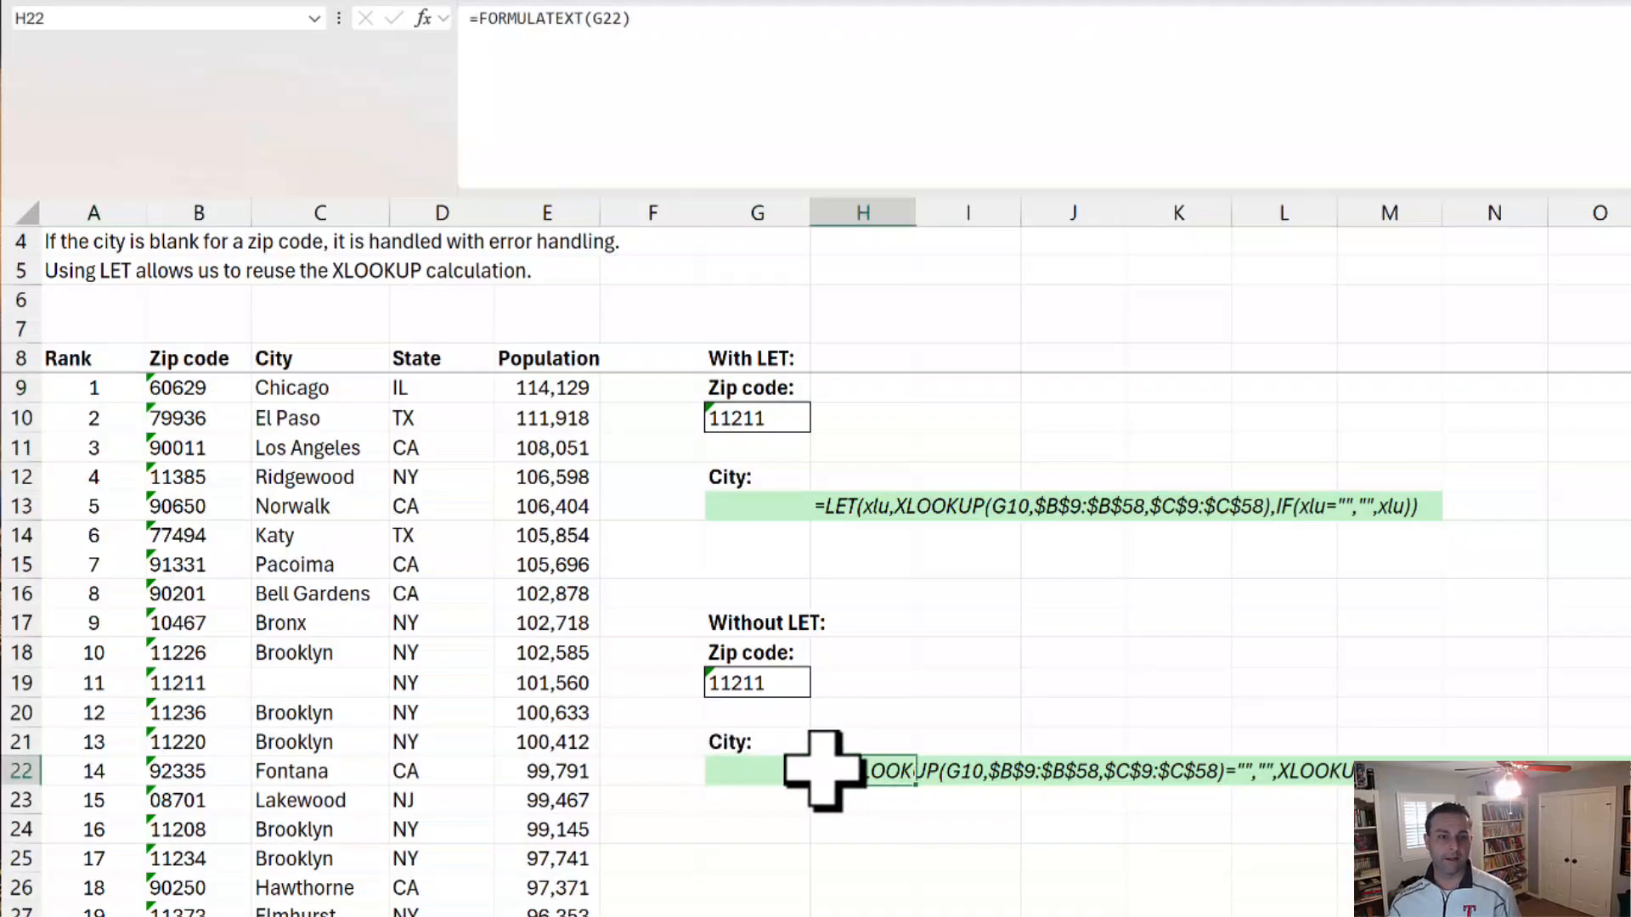
{"action": "left_click", "coordinate": [773, 770]}
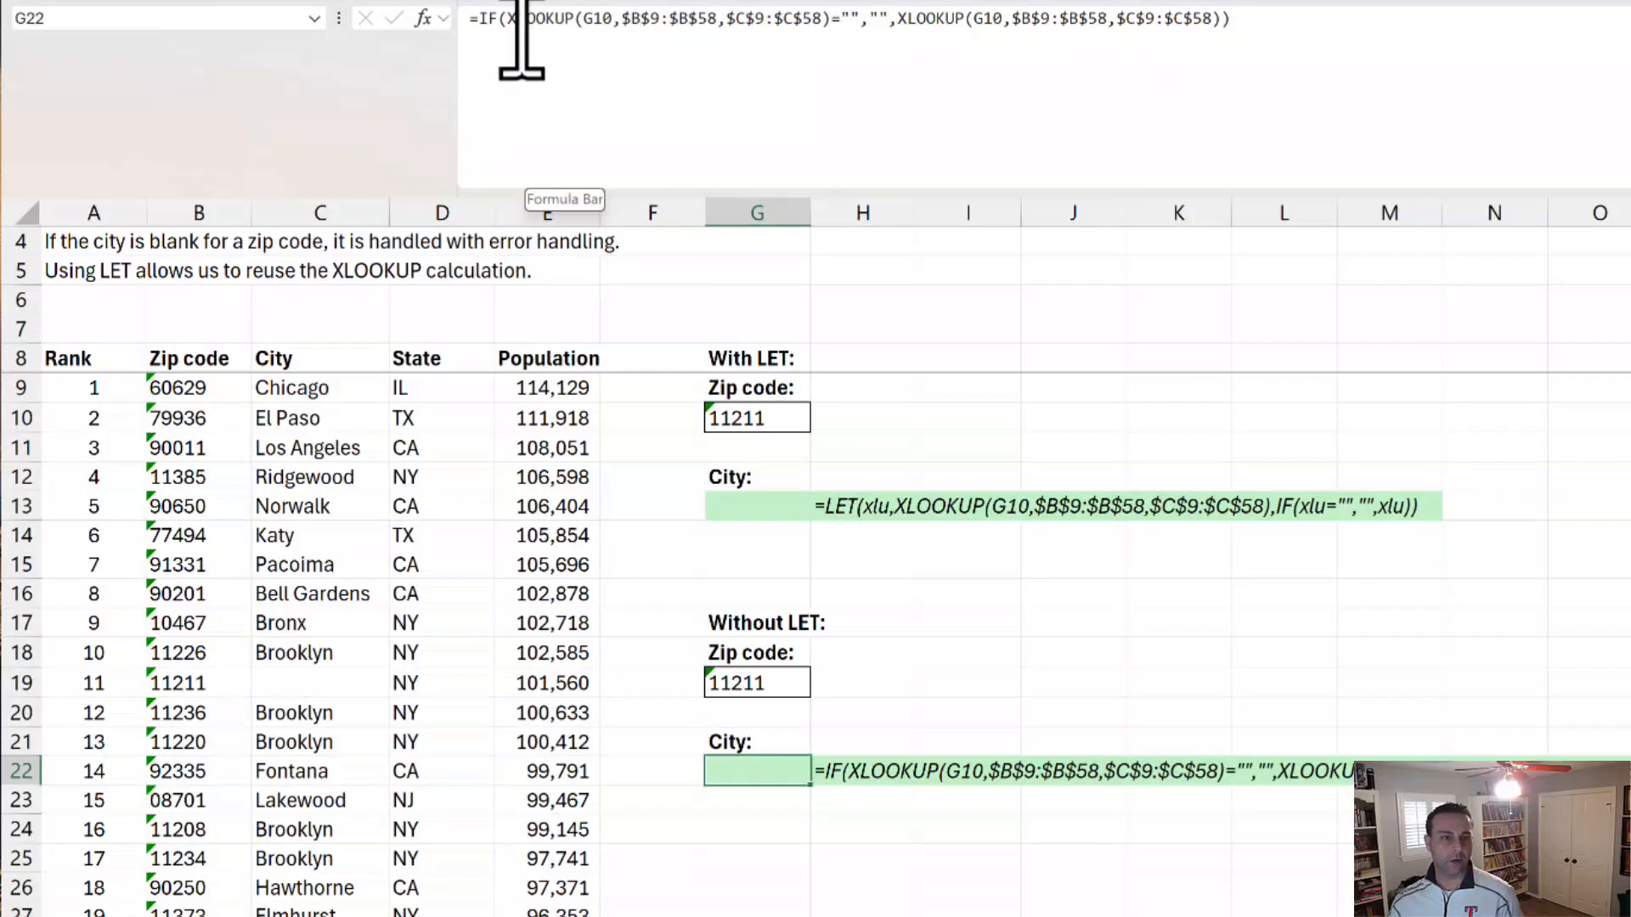
{"action": "left_click_drag", "start_coordinate": [512, 34], "coordinate": [1220, 29]}
{"action": "left_click", "coordinate": [910, 30]}
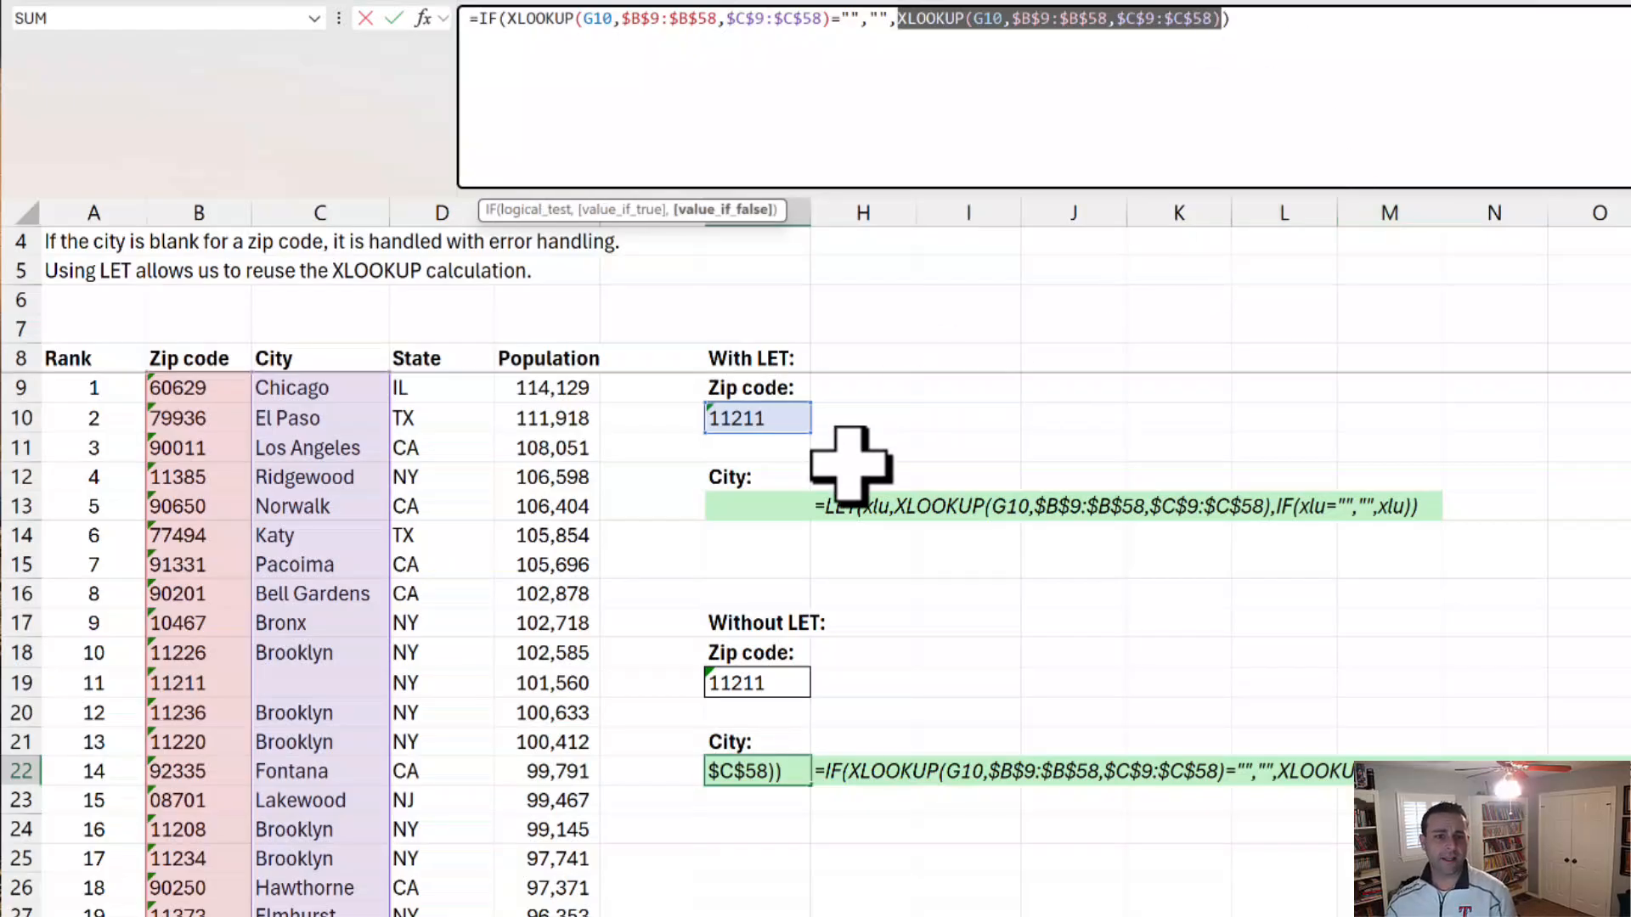
{"action": "key", "text": "Escape"}
Step: Examine the xlu name and its XLOOKUP value in G13's LET formula, leaving it unedited
{"action": "left_click", "coordinate": [763, 420]}
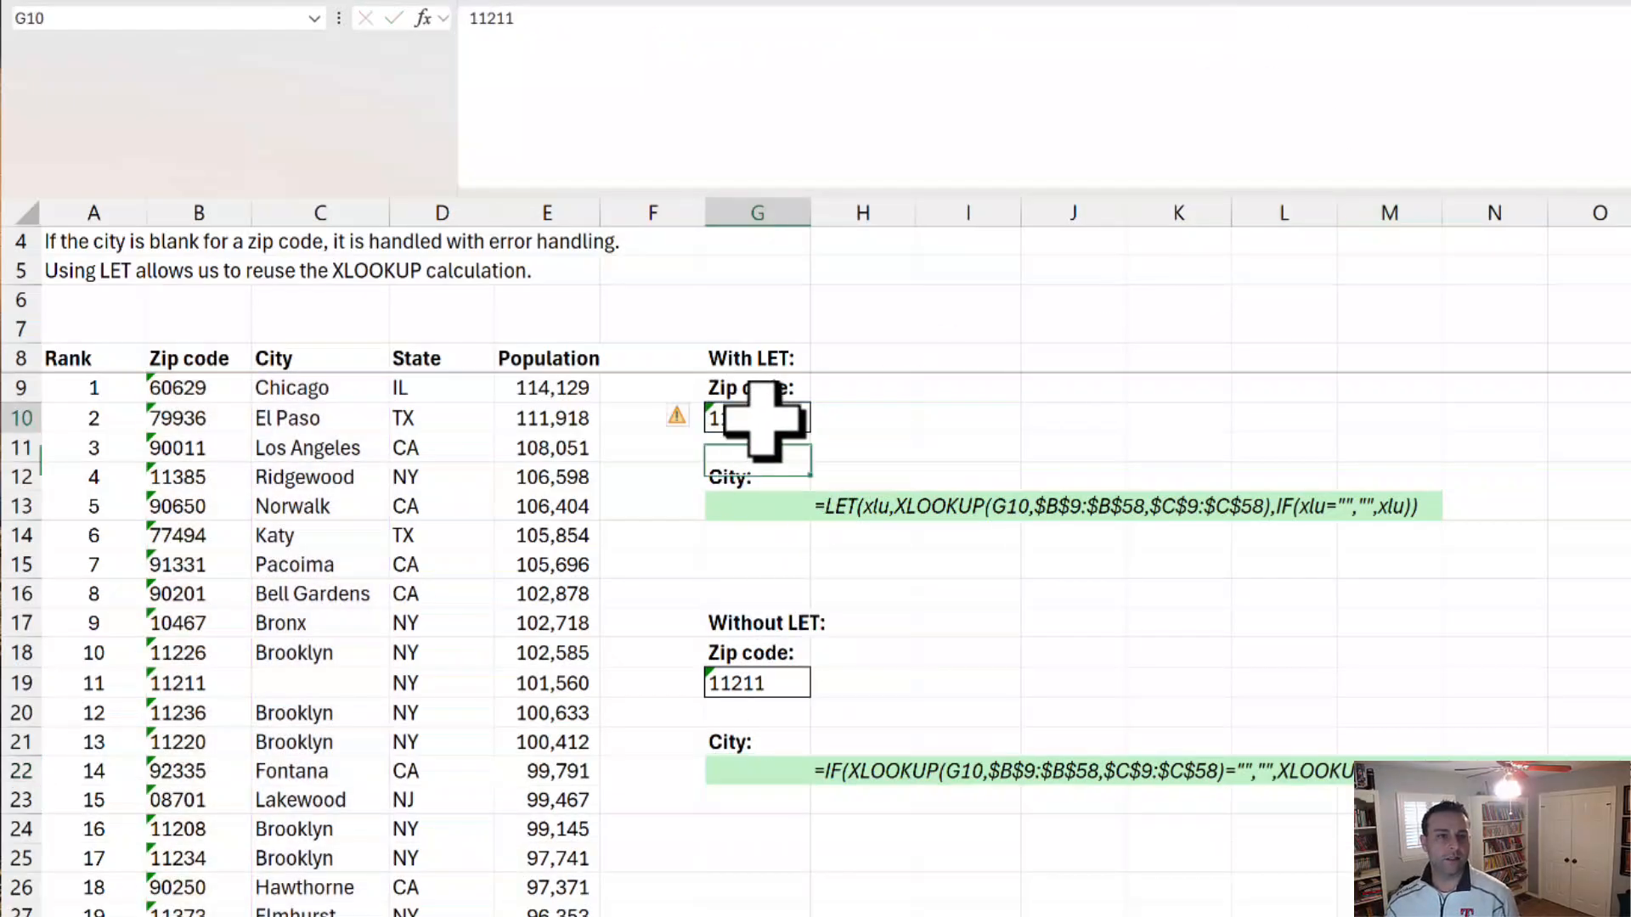
{"action": "left_click", "coordinate": [765, 508]}
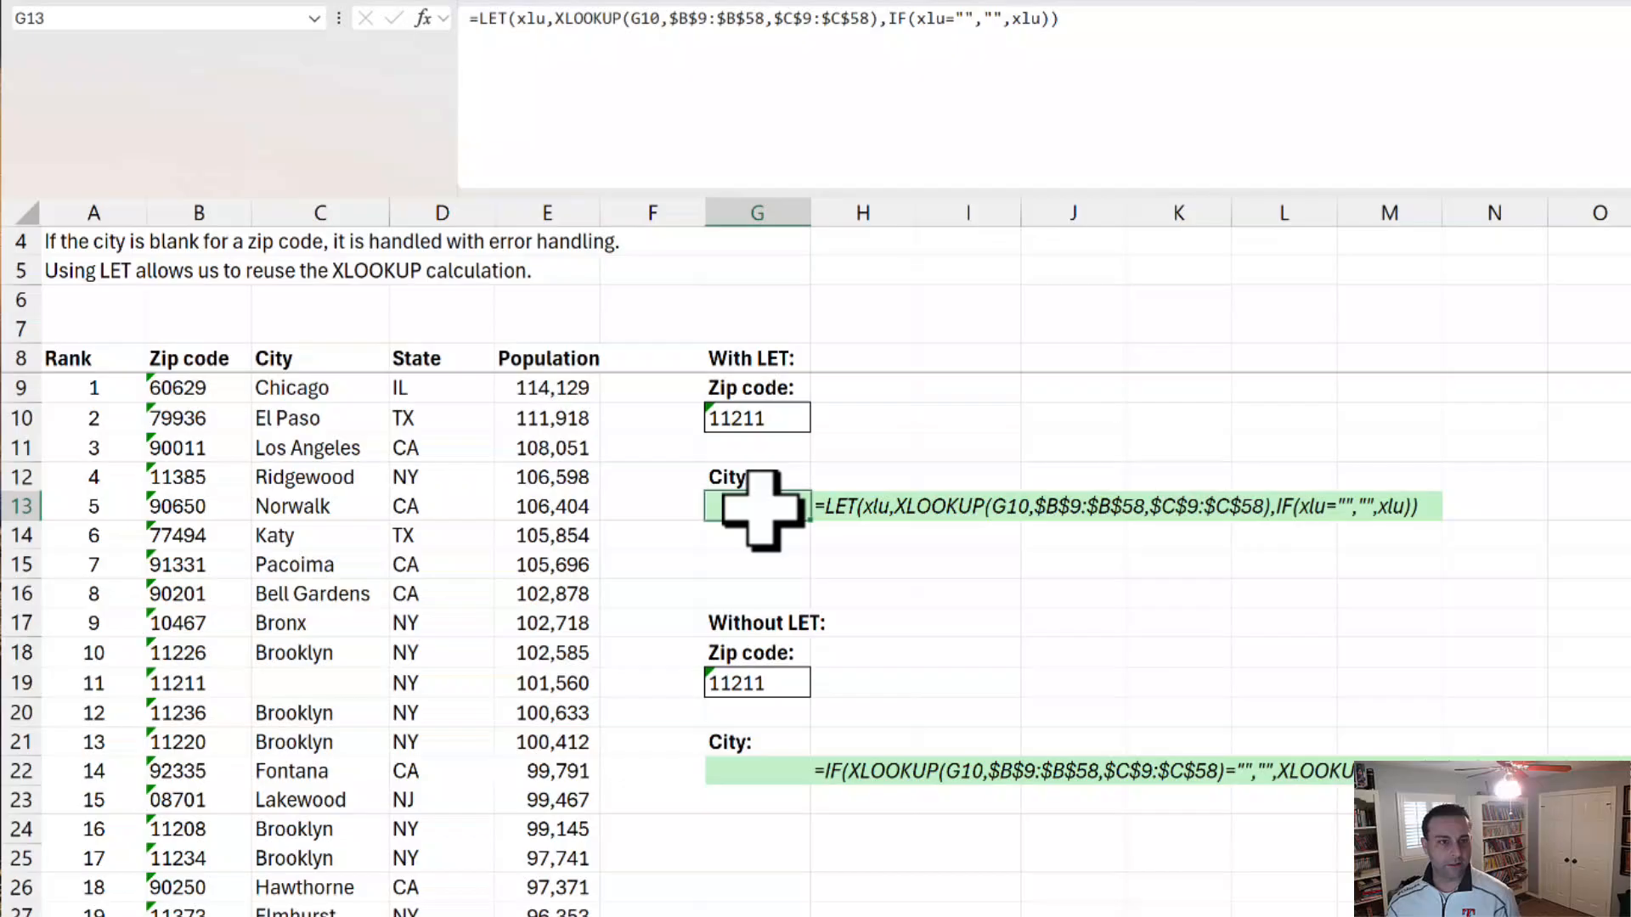
{"action": "double_click", "coordinate": [534, 18]}
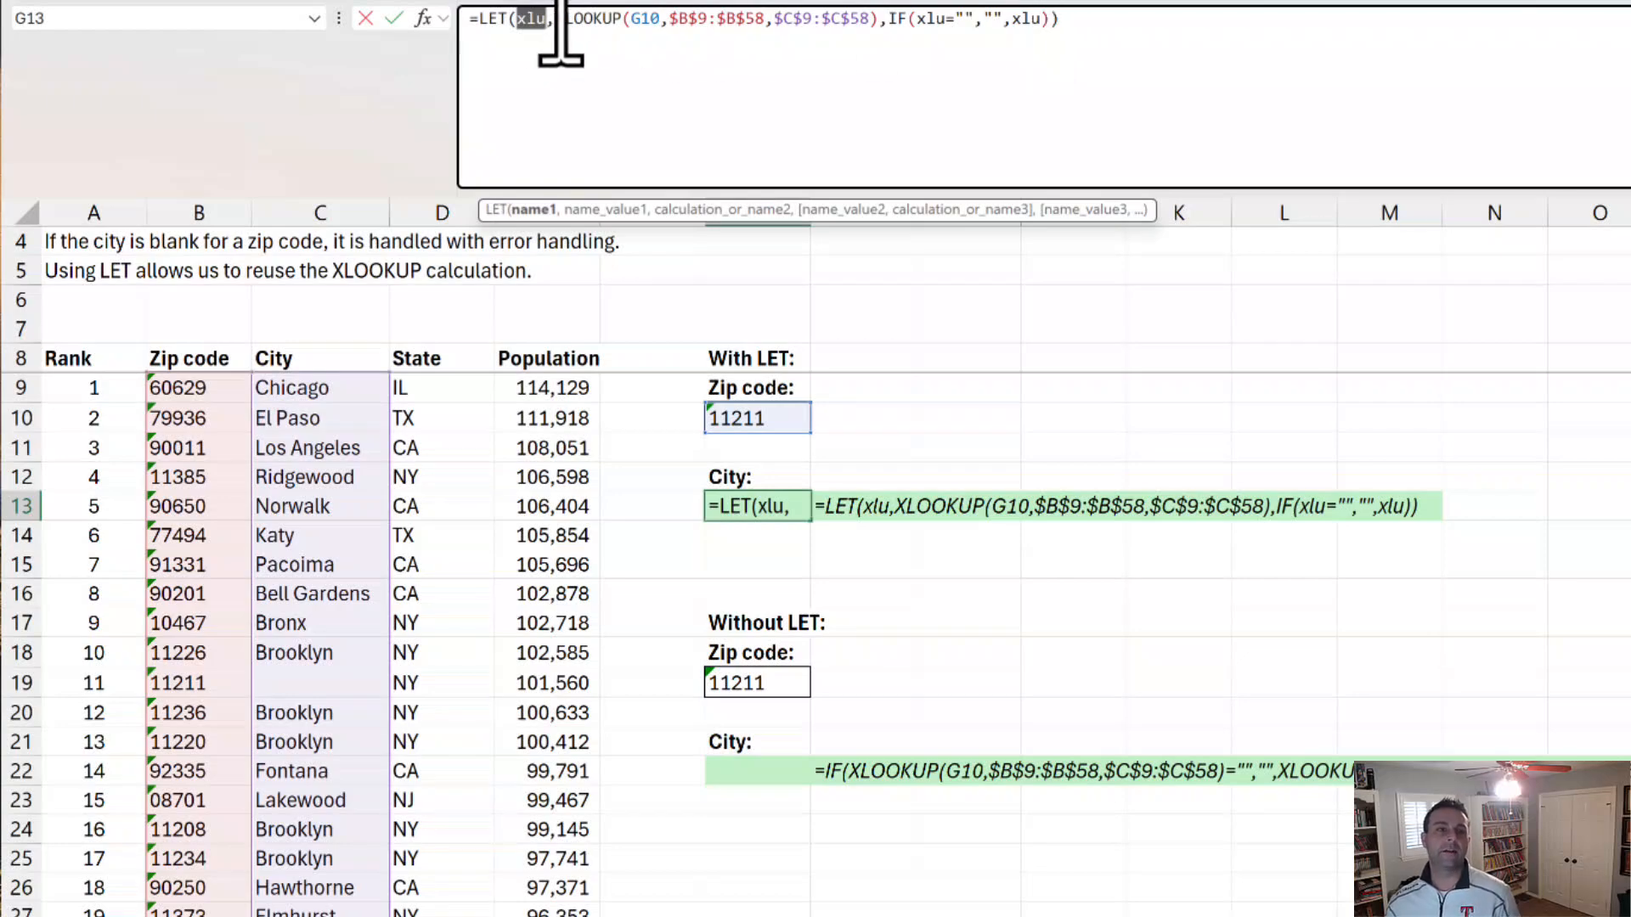
{"action": "left_click_drag", "start_coordinate": [561, 25], "coordinate": [881, 26]}
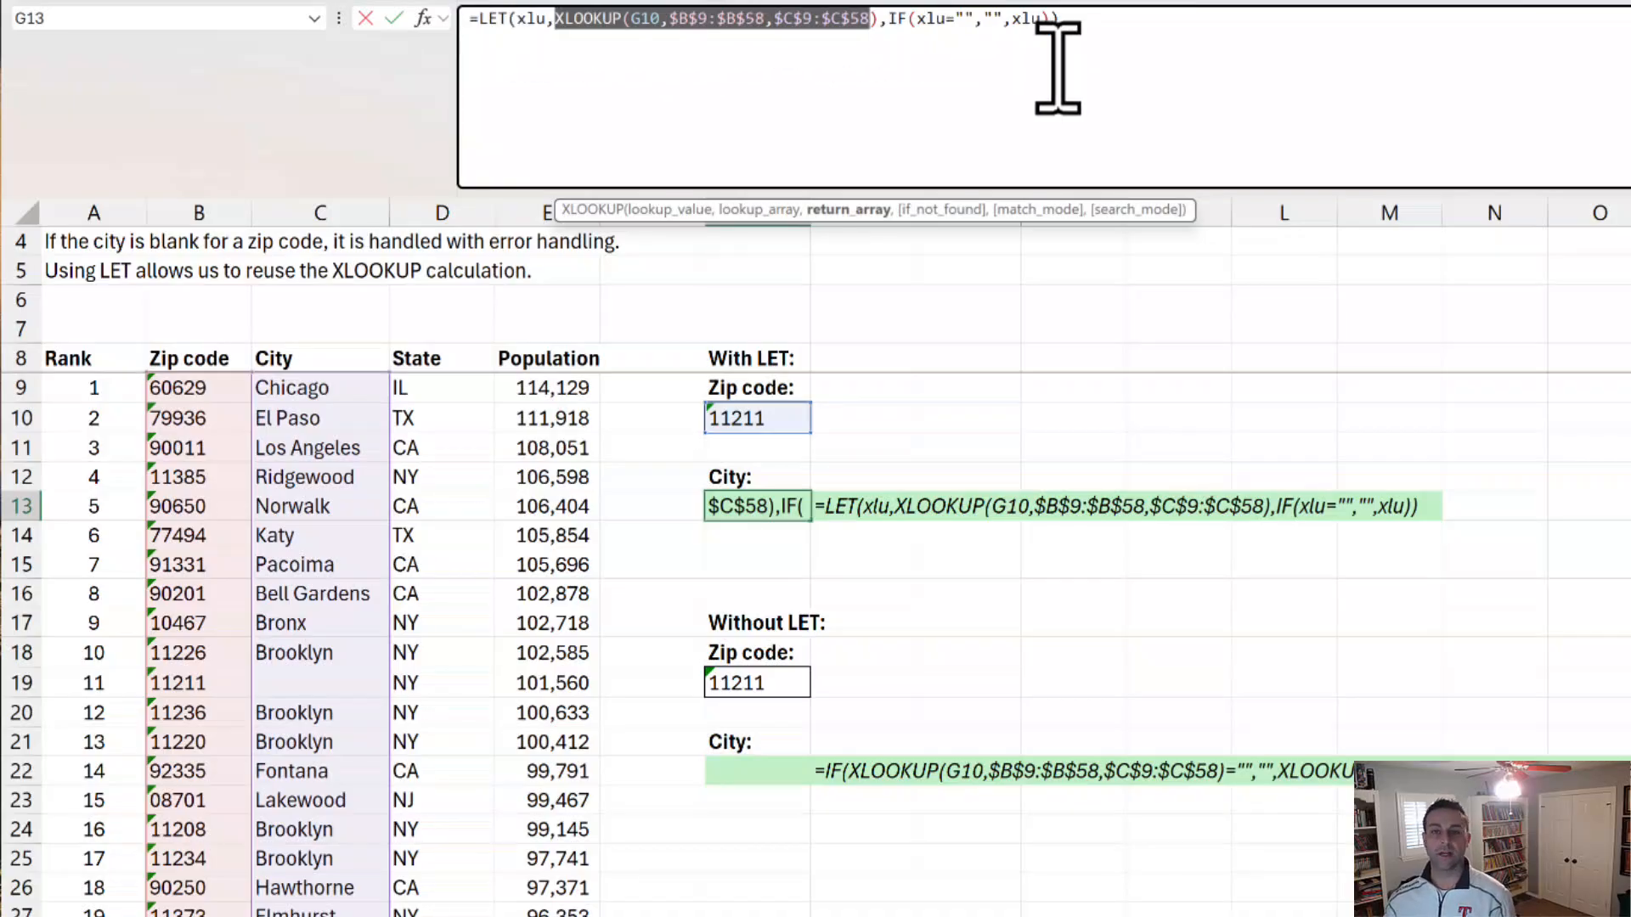
{"action": "key", "text": "Escape"}
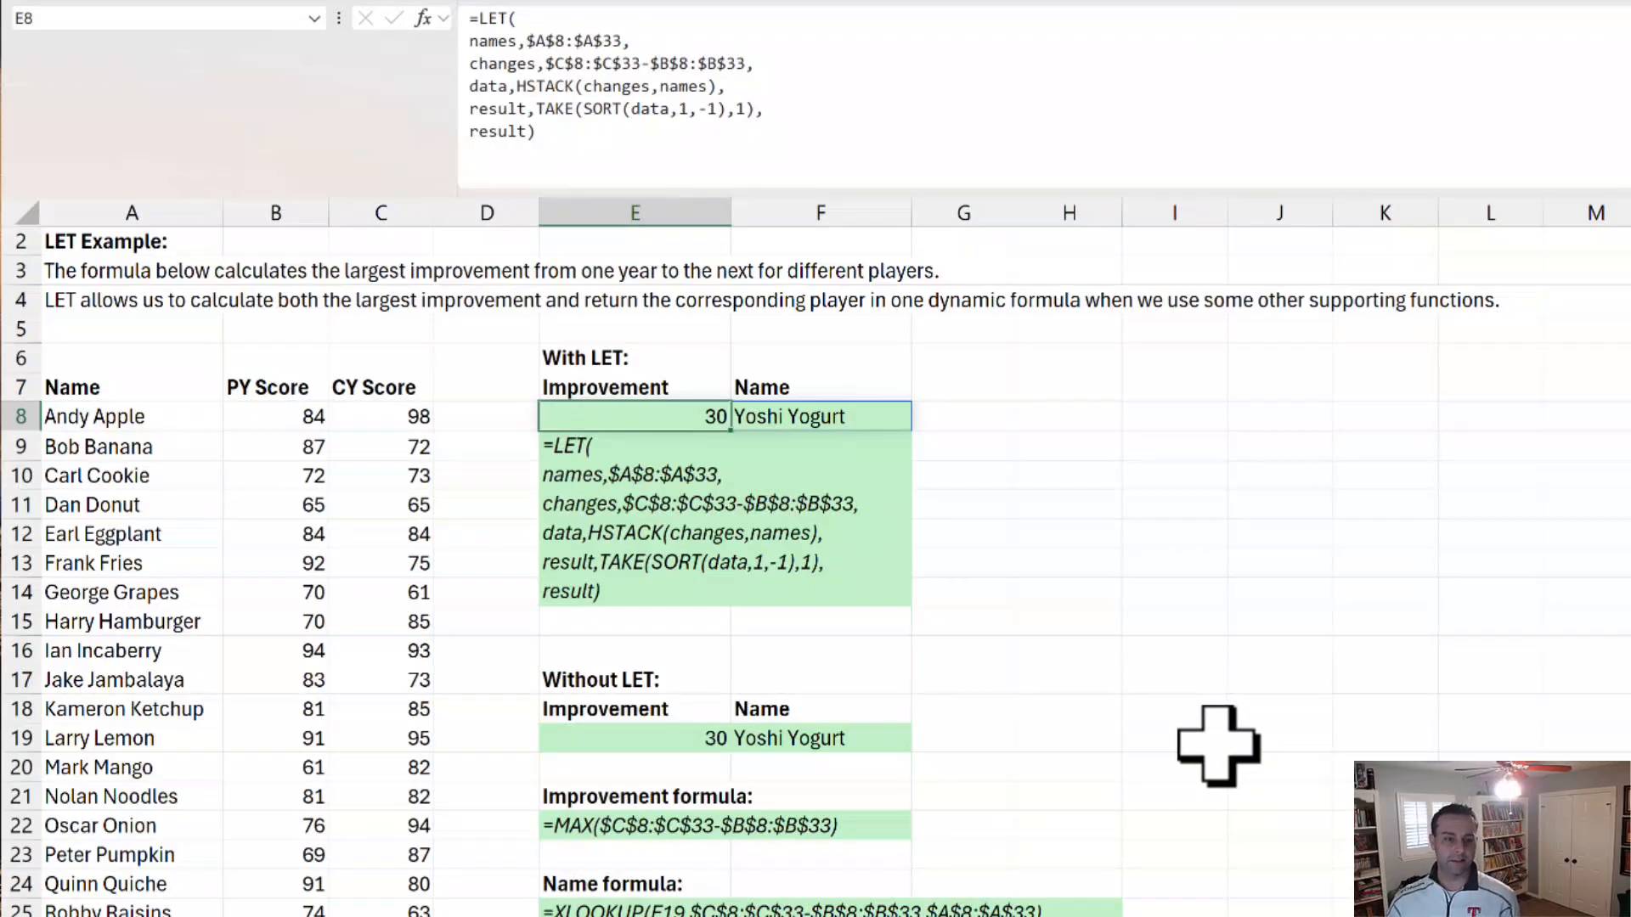
Step: On the player improvement worksheet, compare the Without LET formulas in E19 and F19 with the With LET formula in E8
{"action": "left_click", "coordinate": [613, 746]}
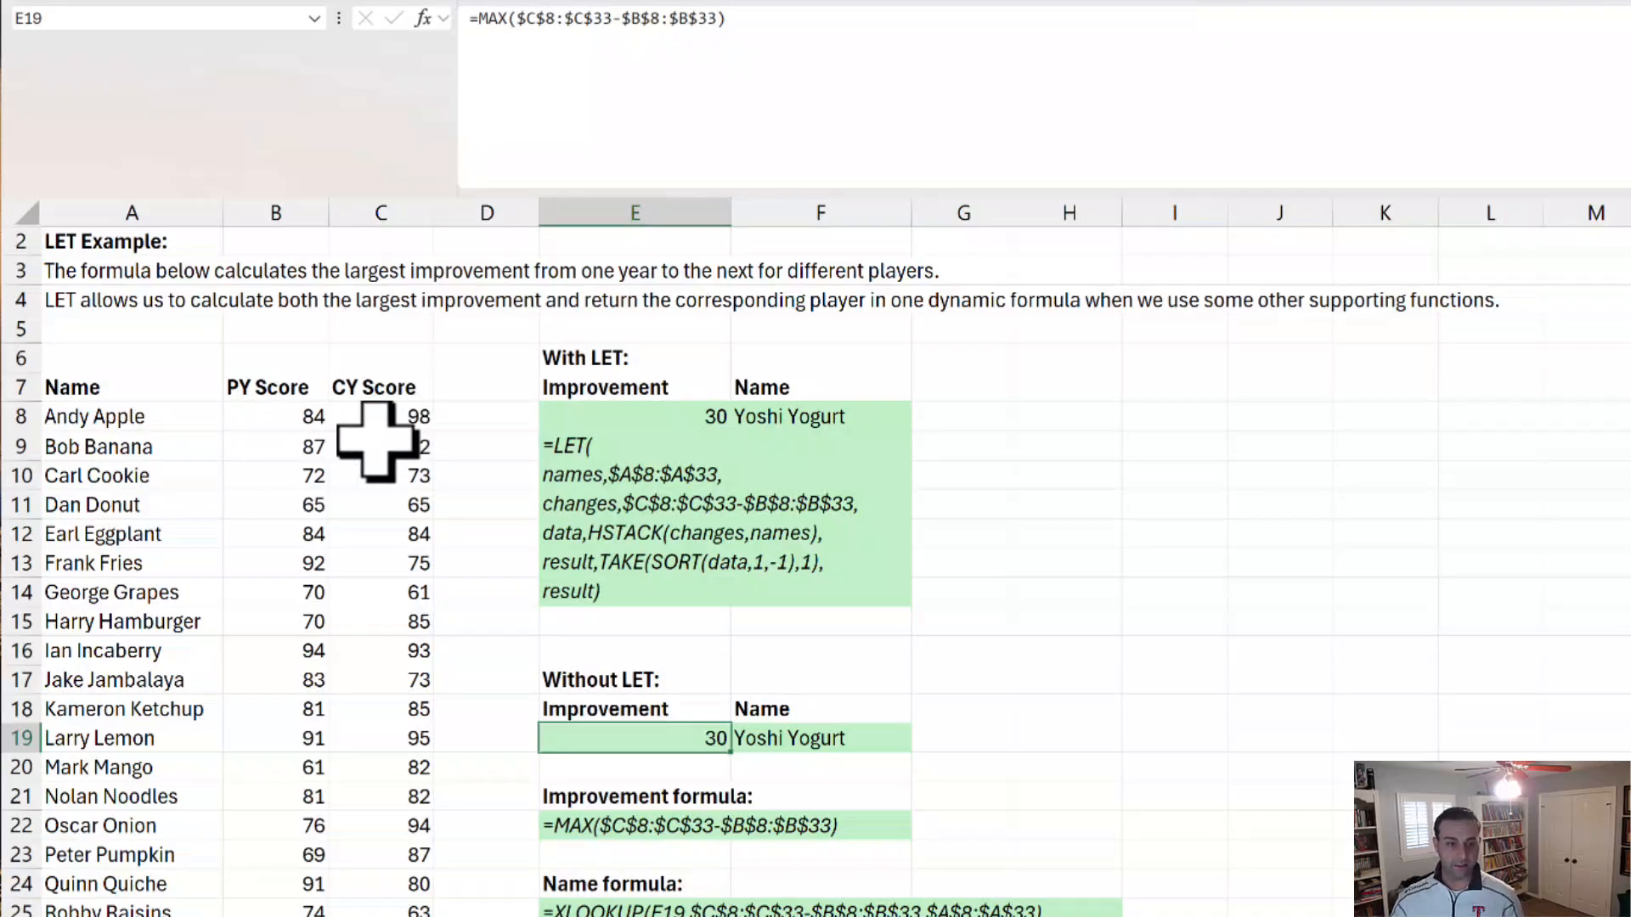
{"action": "left_click", "coordinate": [859, 740]}
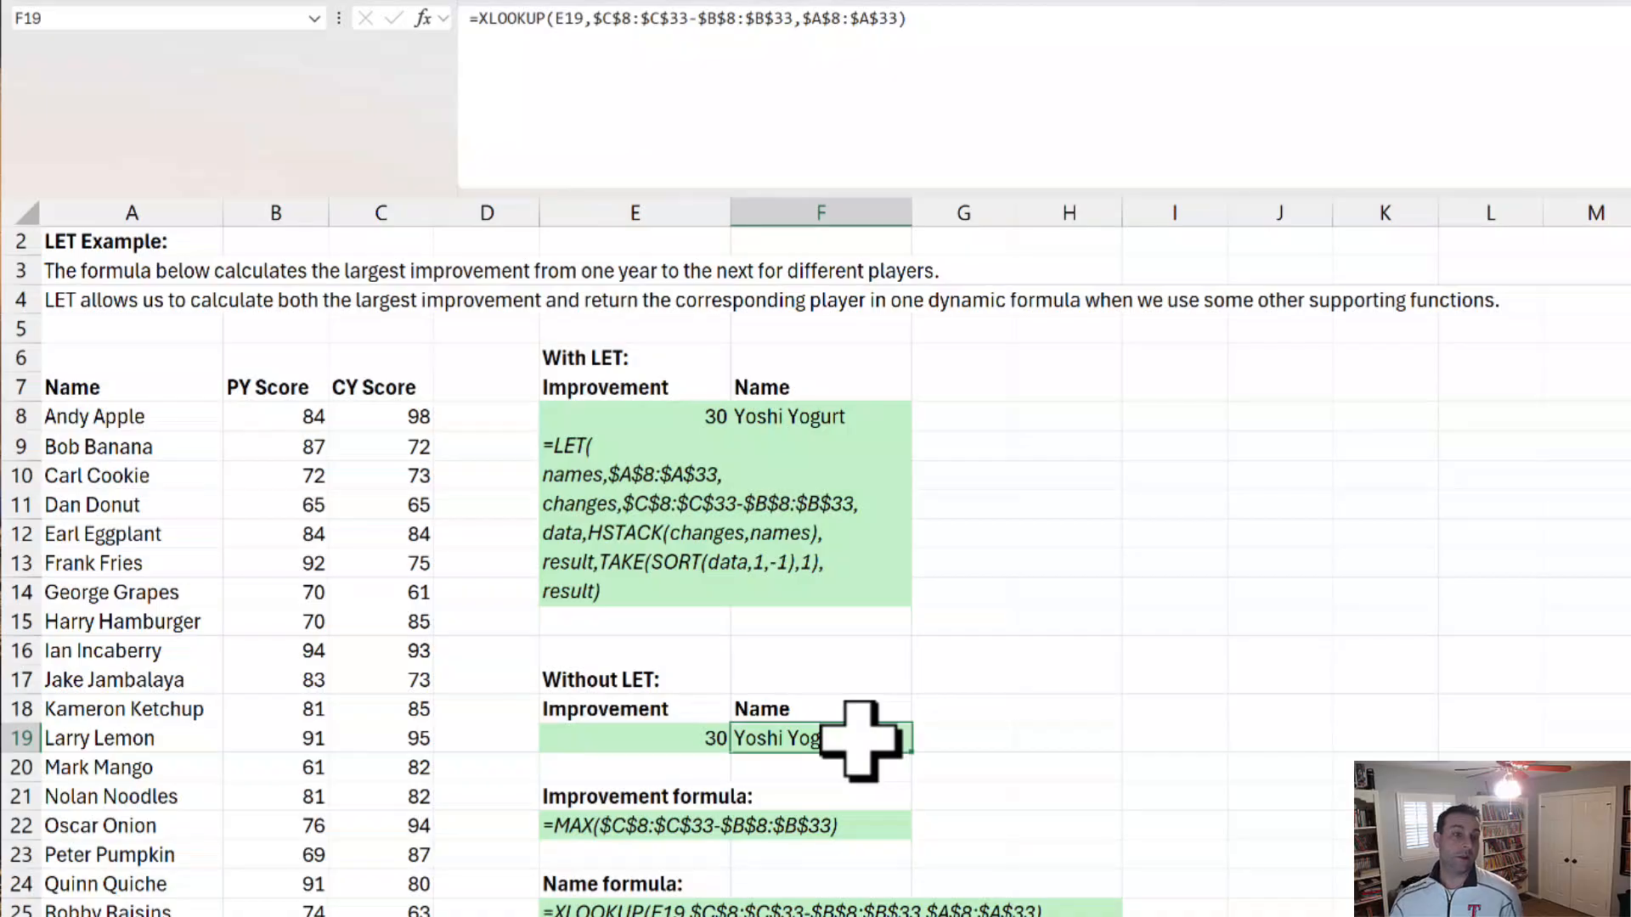
{"action": "left_click", "coordinate": [650, 460]}
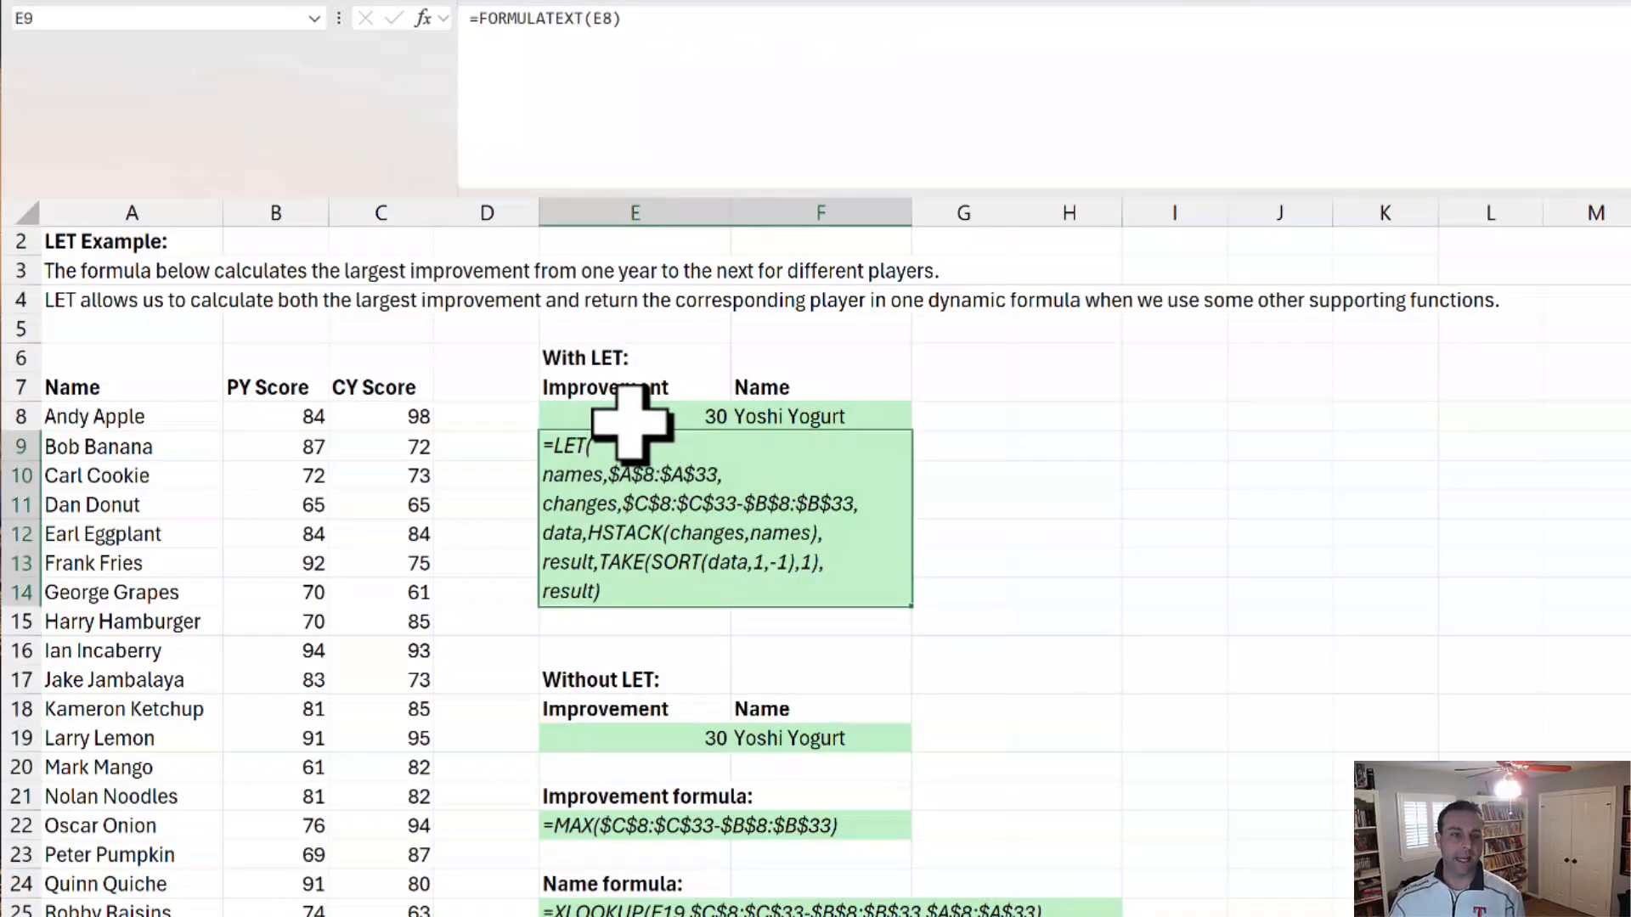
{"action": "left_click", "coordinate": [632, 421]}
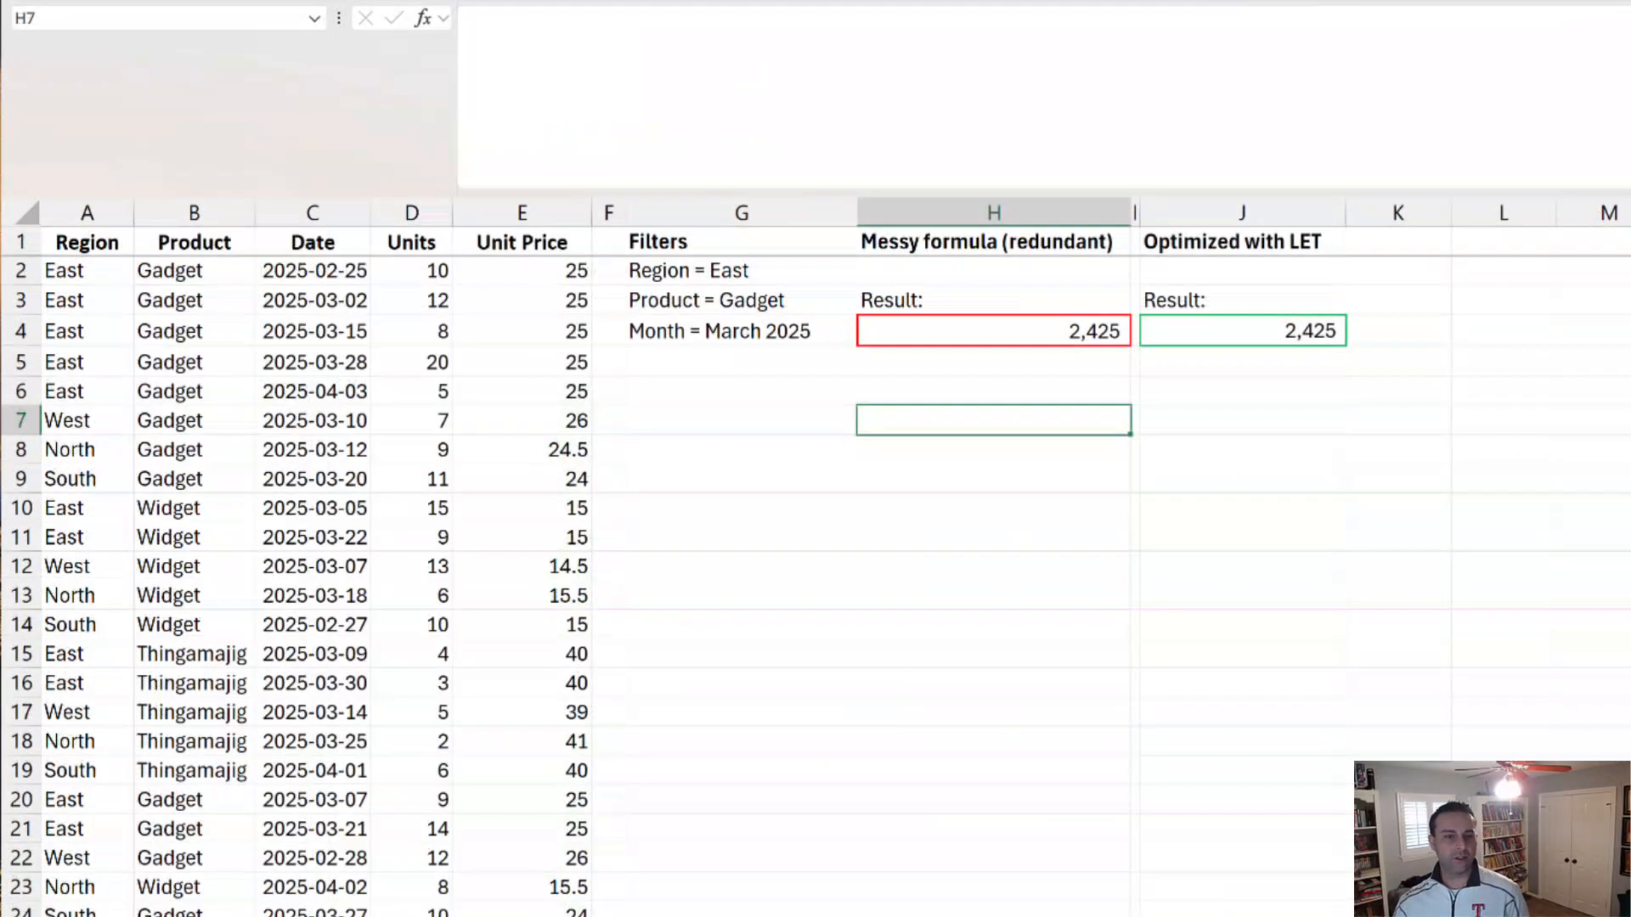
Step: Inspect the redundant SUMPRODUCT formula and its referenced ranges in H4 of the sales filter worksheet, leaving it unedited
{"action": "left_click", "coordinate": [968, 330]}
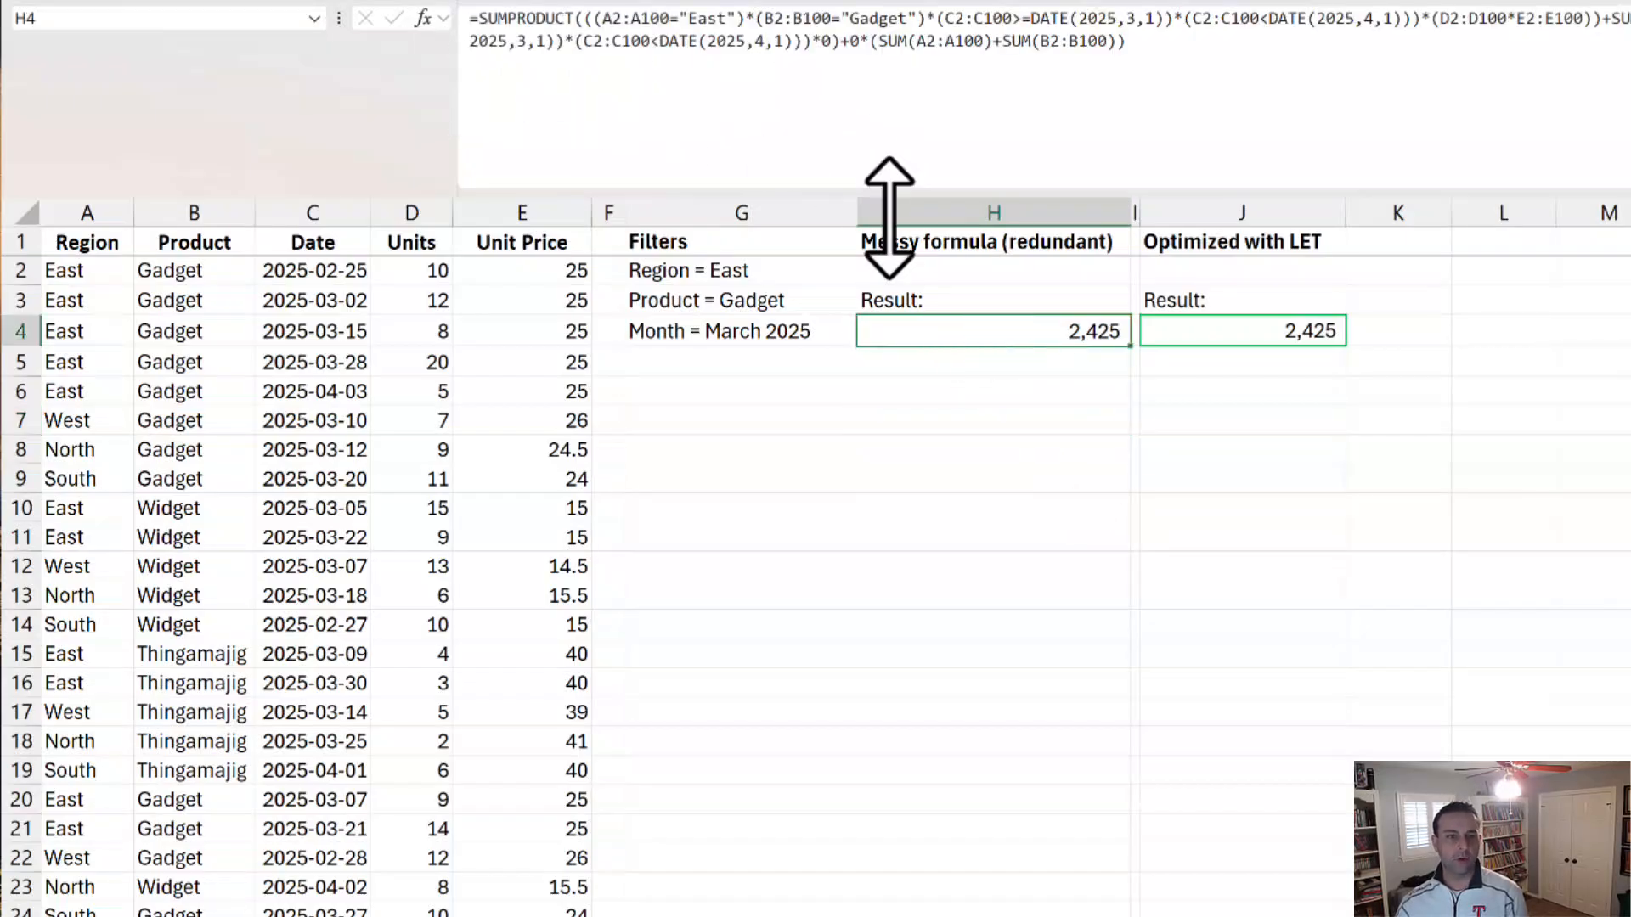
{"action": "double_click", "coordinate": [992, 340]}
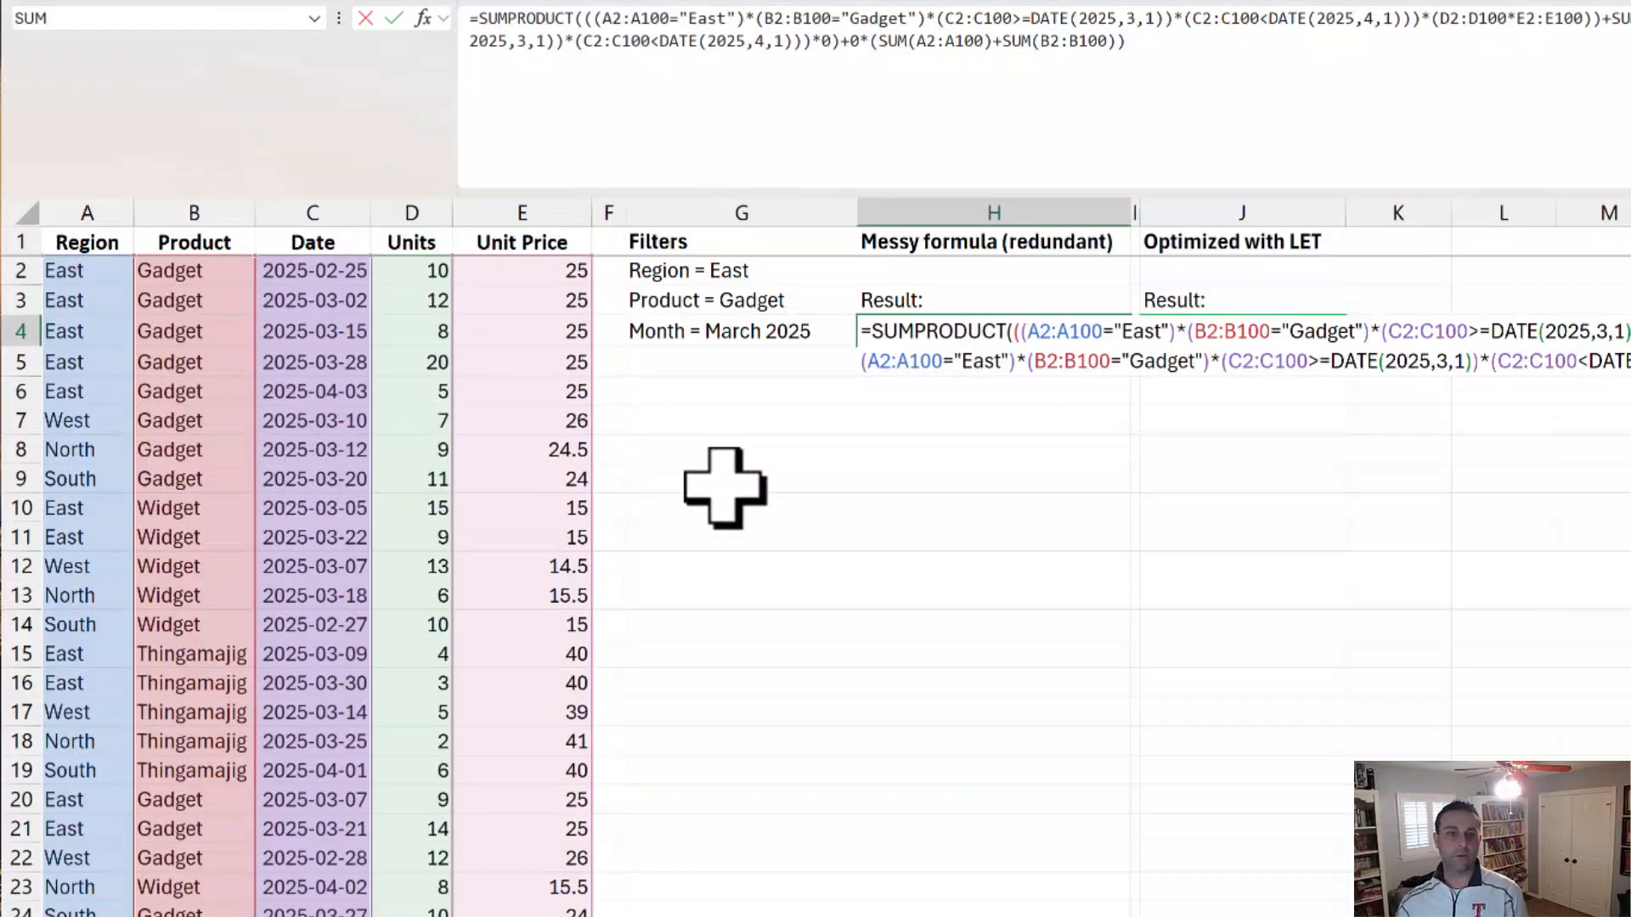
{"action": "key", "text": "ctrl+Return"}
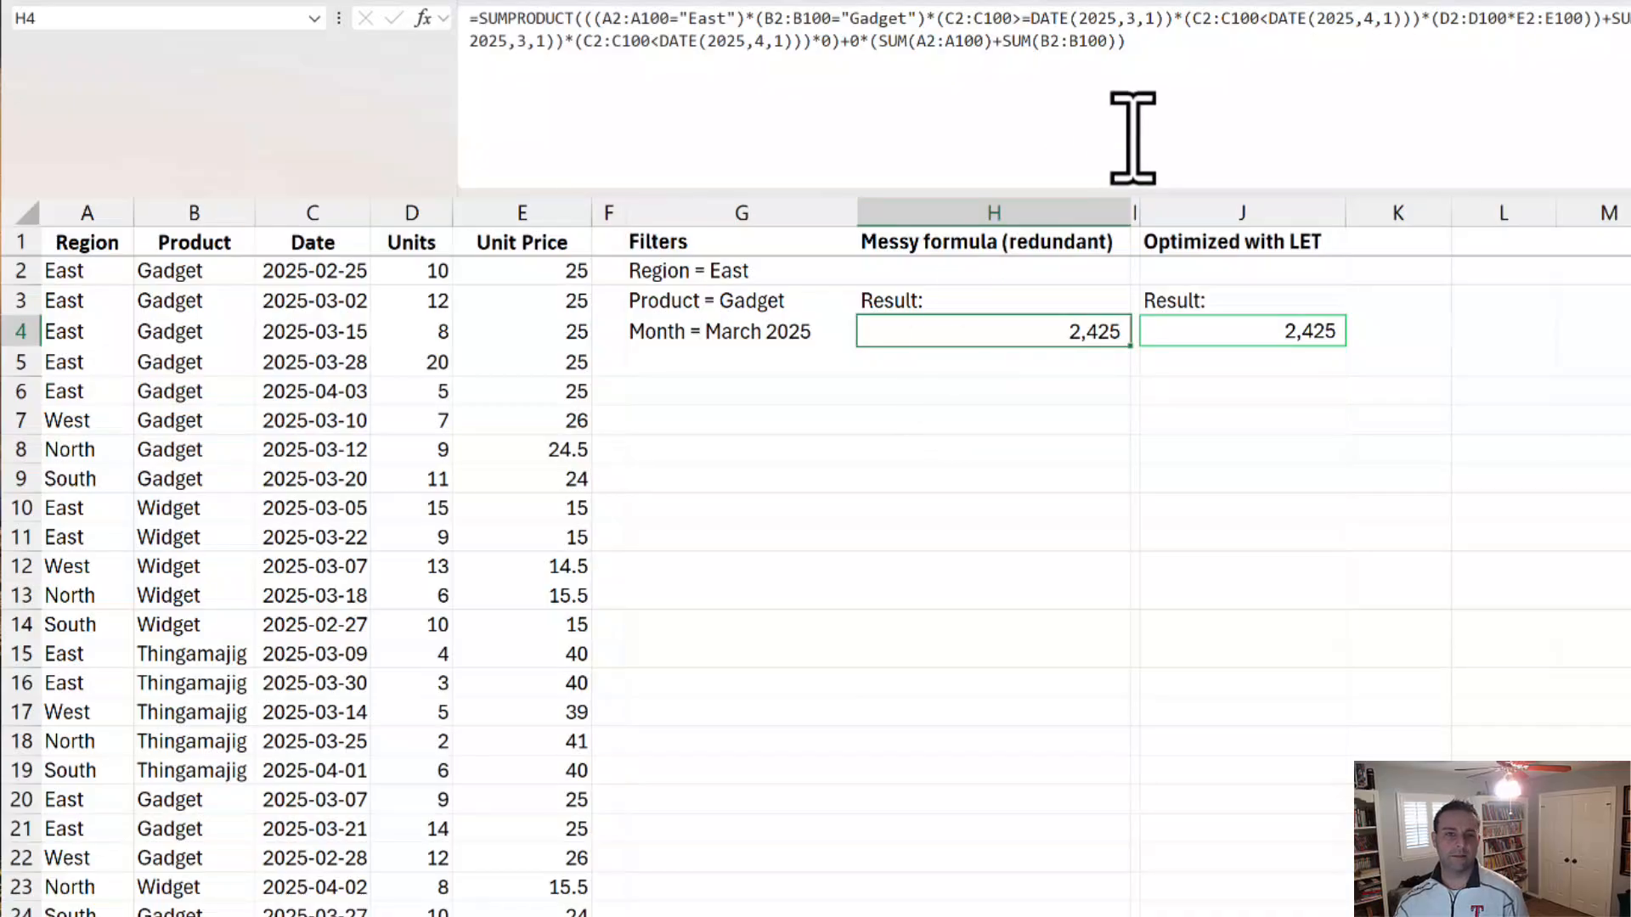
Step: Copy the complete SUMPRODUCT formula text from H4 into H7, keeping the same cell references
{"action": "left_click_drag", "start_coordinate": [1190, 54], "coordinate": [175, 18]}
{"action": "key", "text": "ctrl+c"}
{"action": "key", "text": "Escape"}
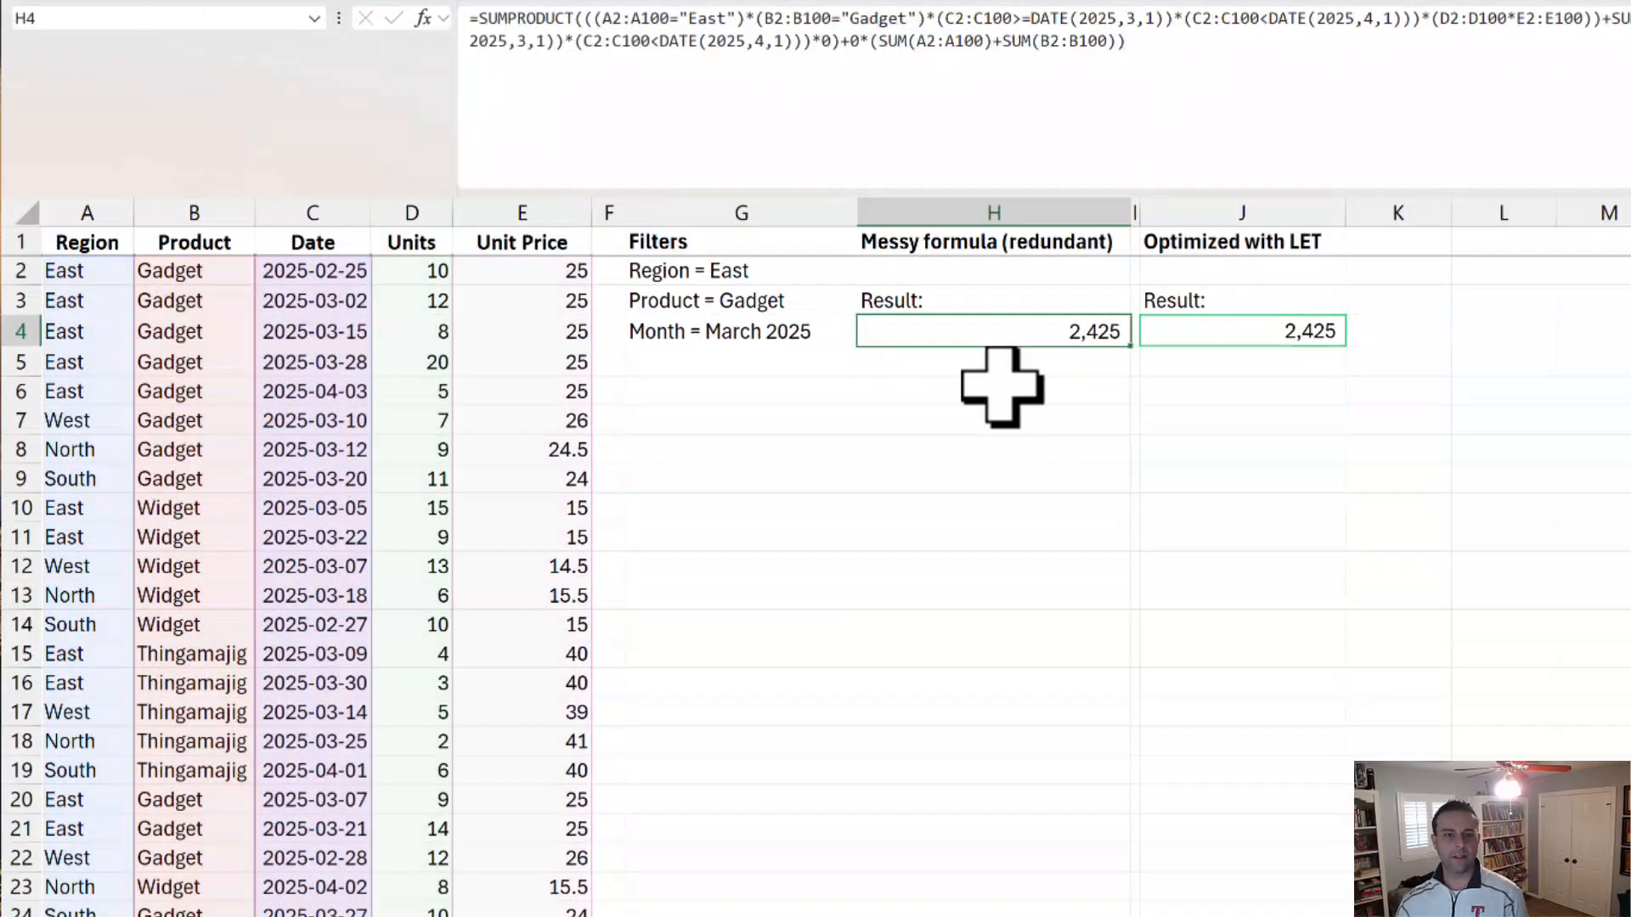
{"action": "left_click", "coordinate": [960, 425]}
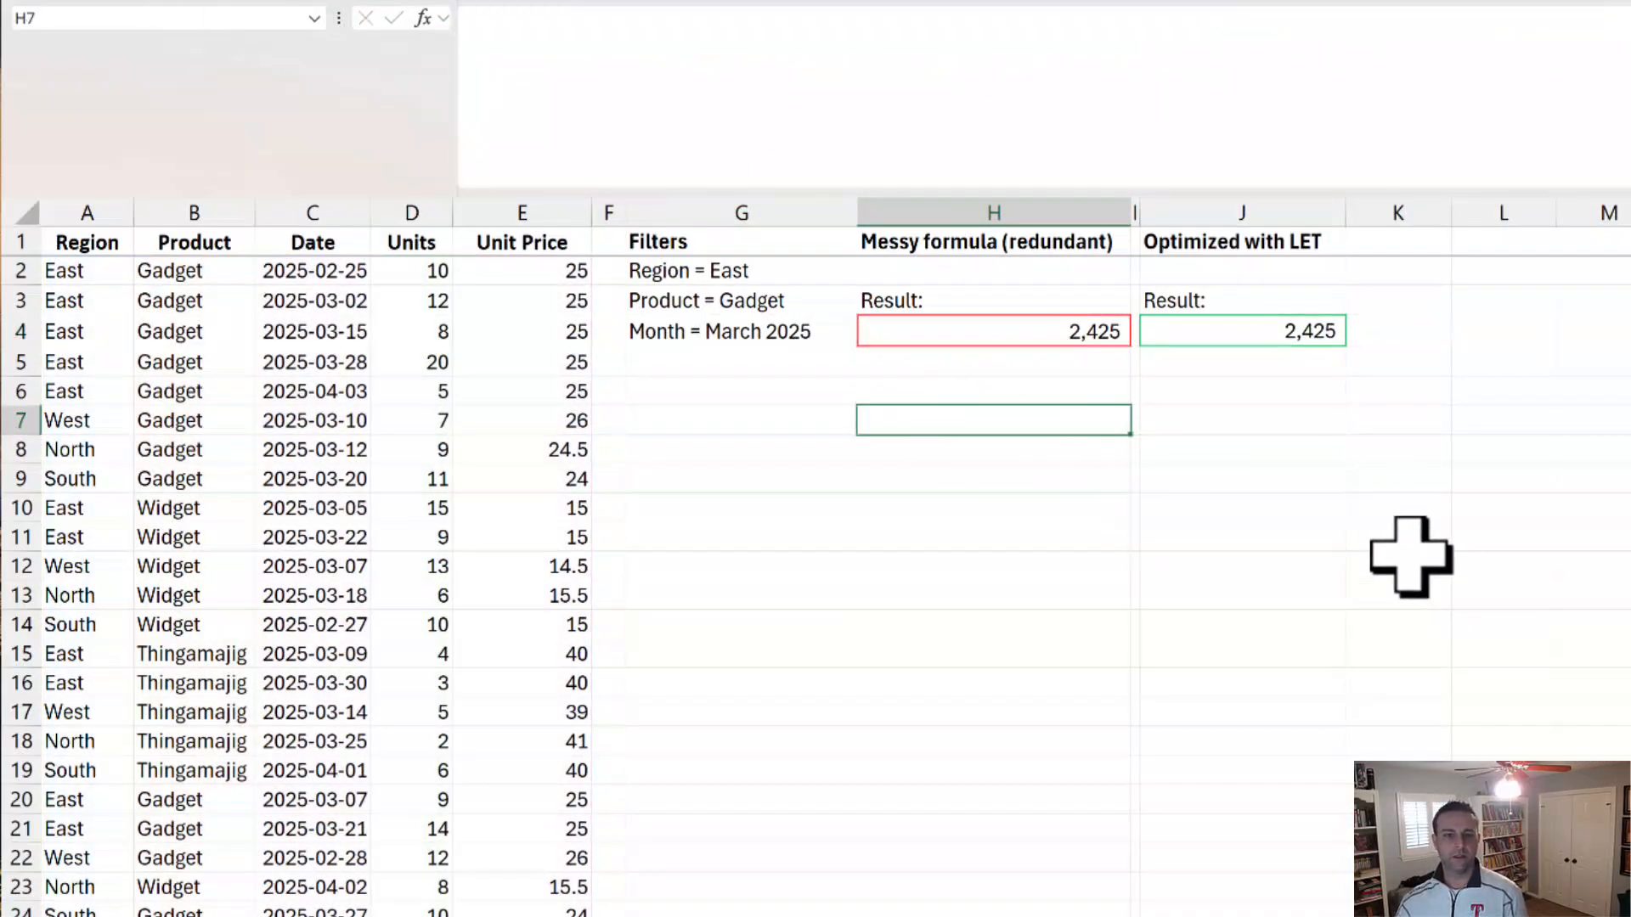
{"action": "left_click", "coordinate": [899, 106]}
{"action": "key", "text": "ctrl+v"}
{"action": "key", "text": "ctrl+Return"}
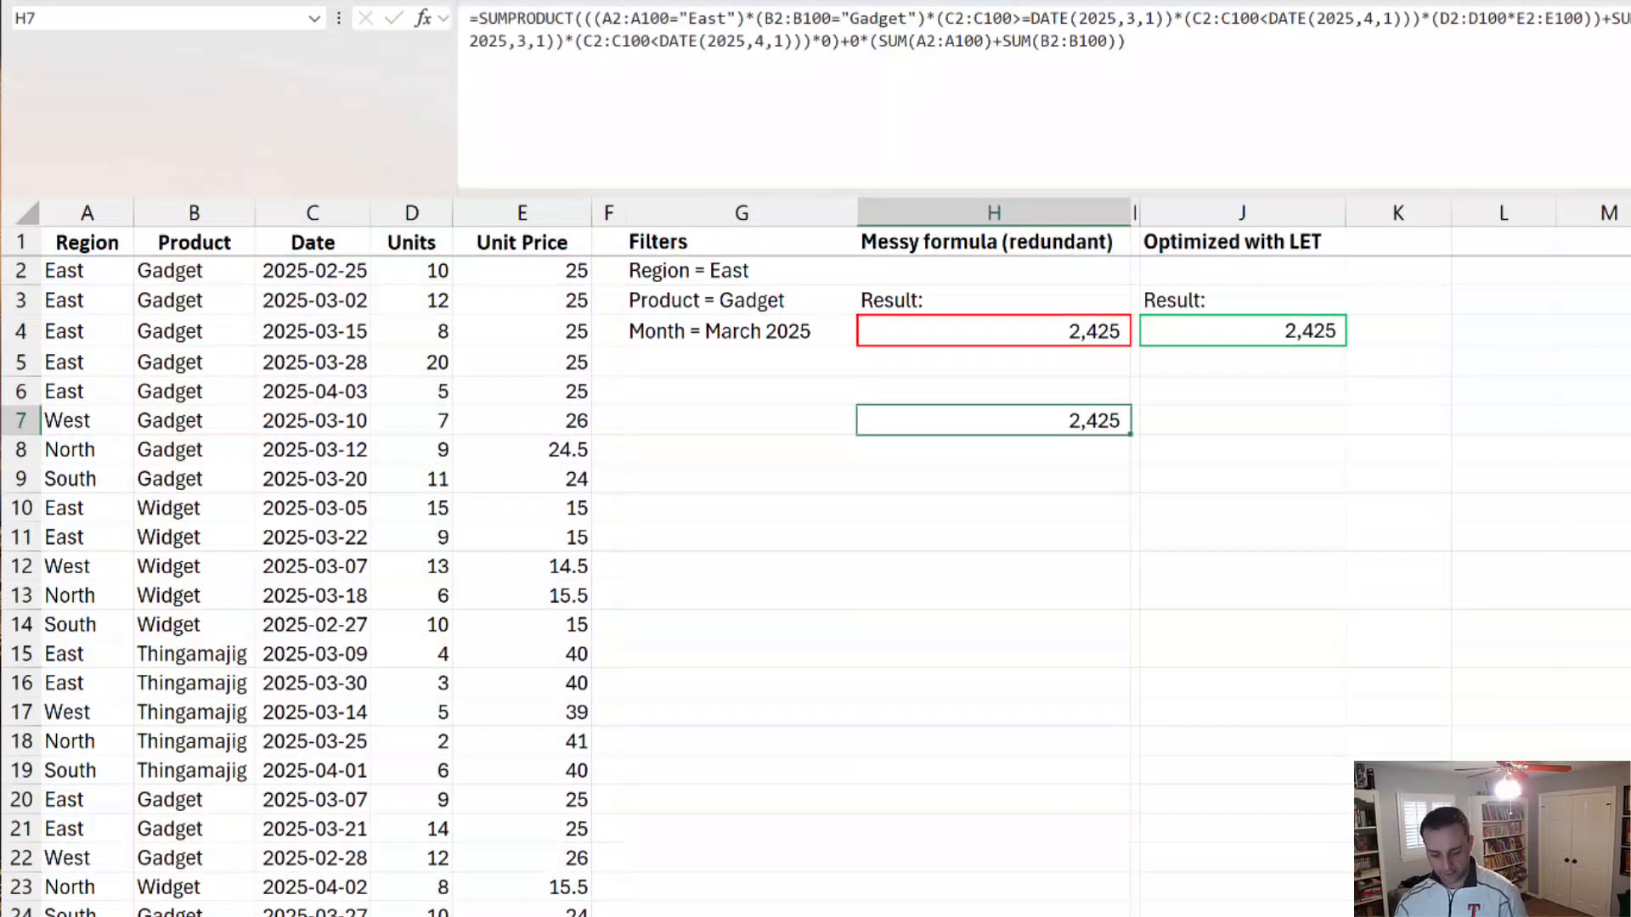
Step: Find the Letify Formula macro through Global Search and run it on the SUMPRODUCT formula in H7
{"action": "key", "text": "ctrl+shift+g"}
{"action": "type", "text": "lif"}
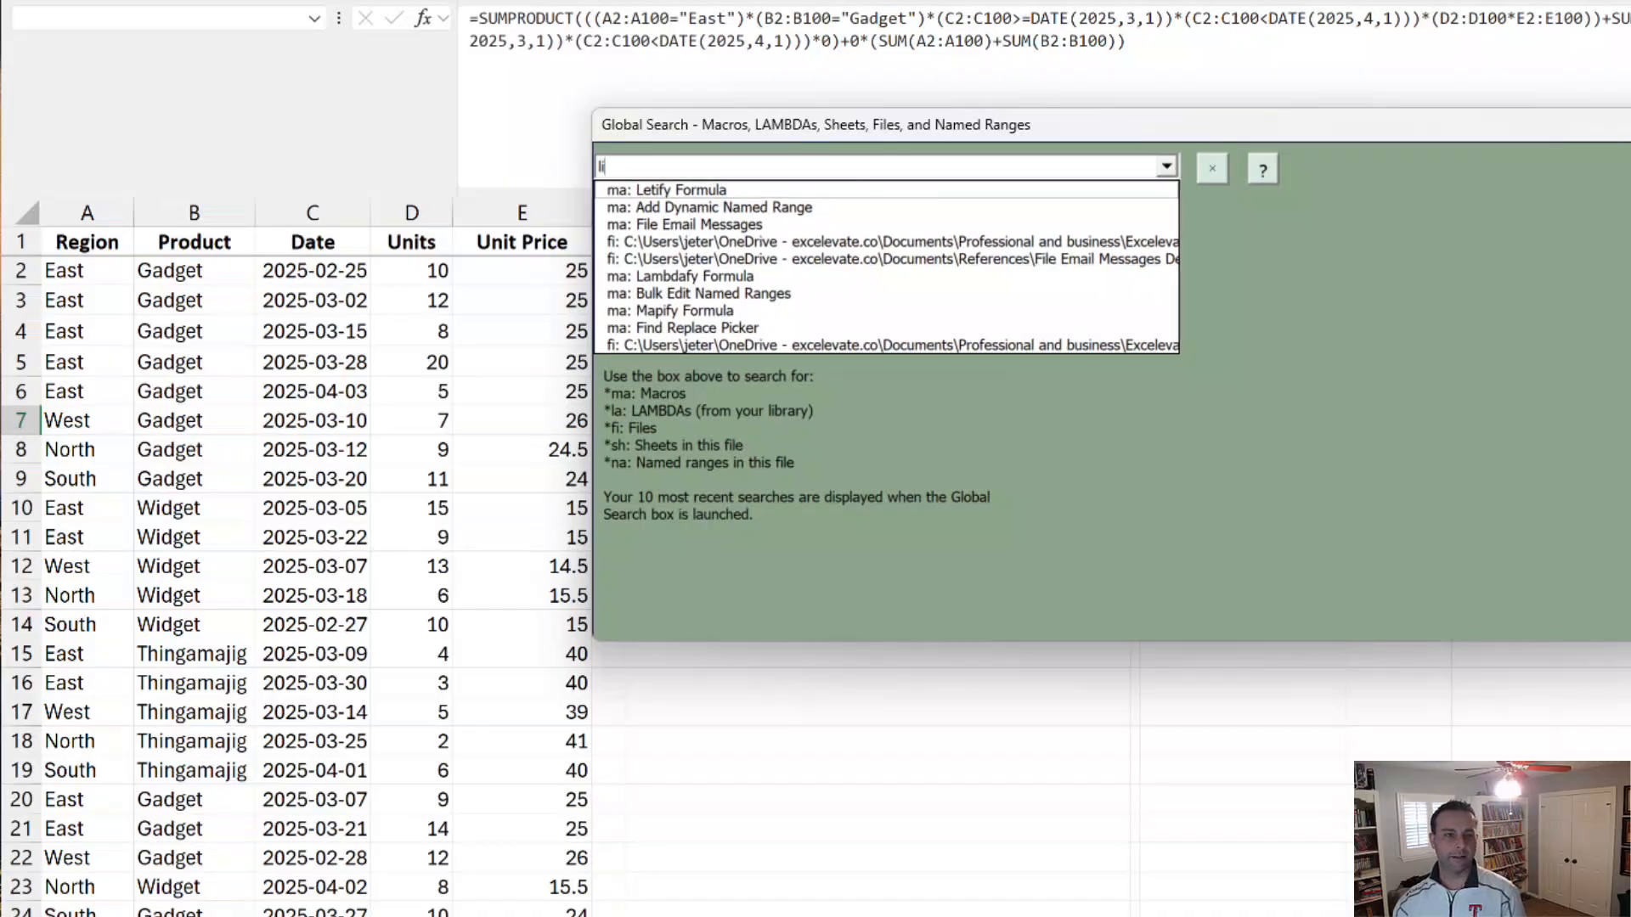
{"action": "key", "text": "BackSpace"}
{"action": "key", "text": "BackSpace"}
{"action": "type", "text": "etif"}
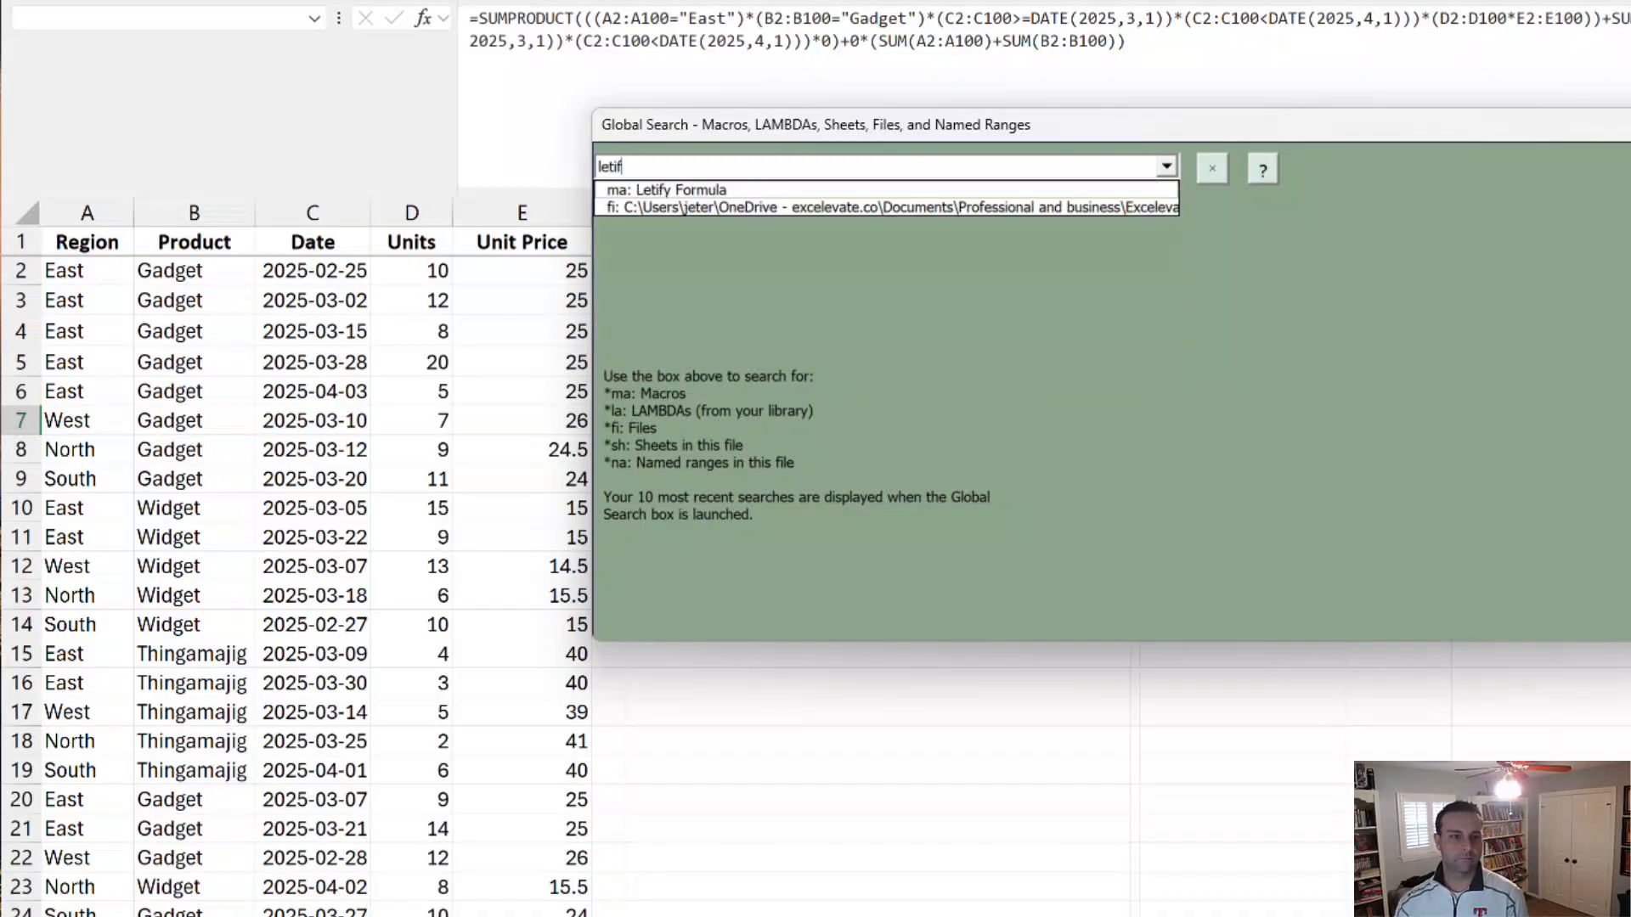
{"action": "key", "text": "Down"}
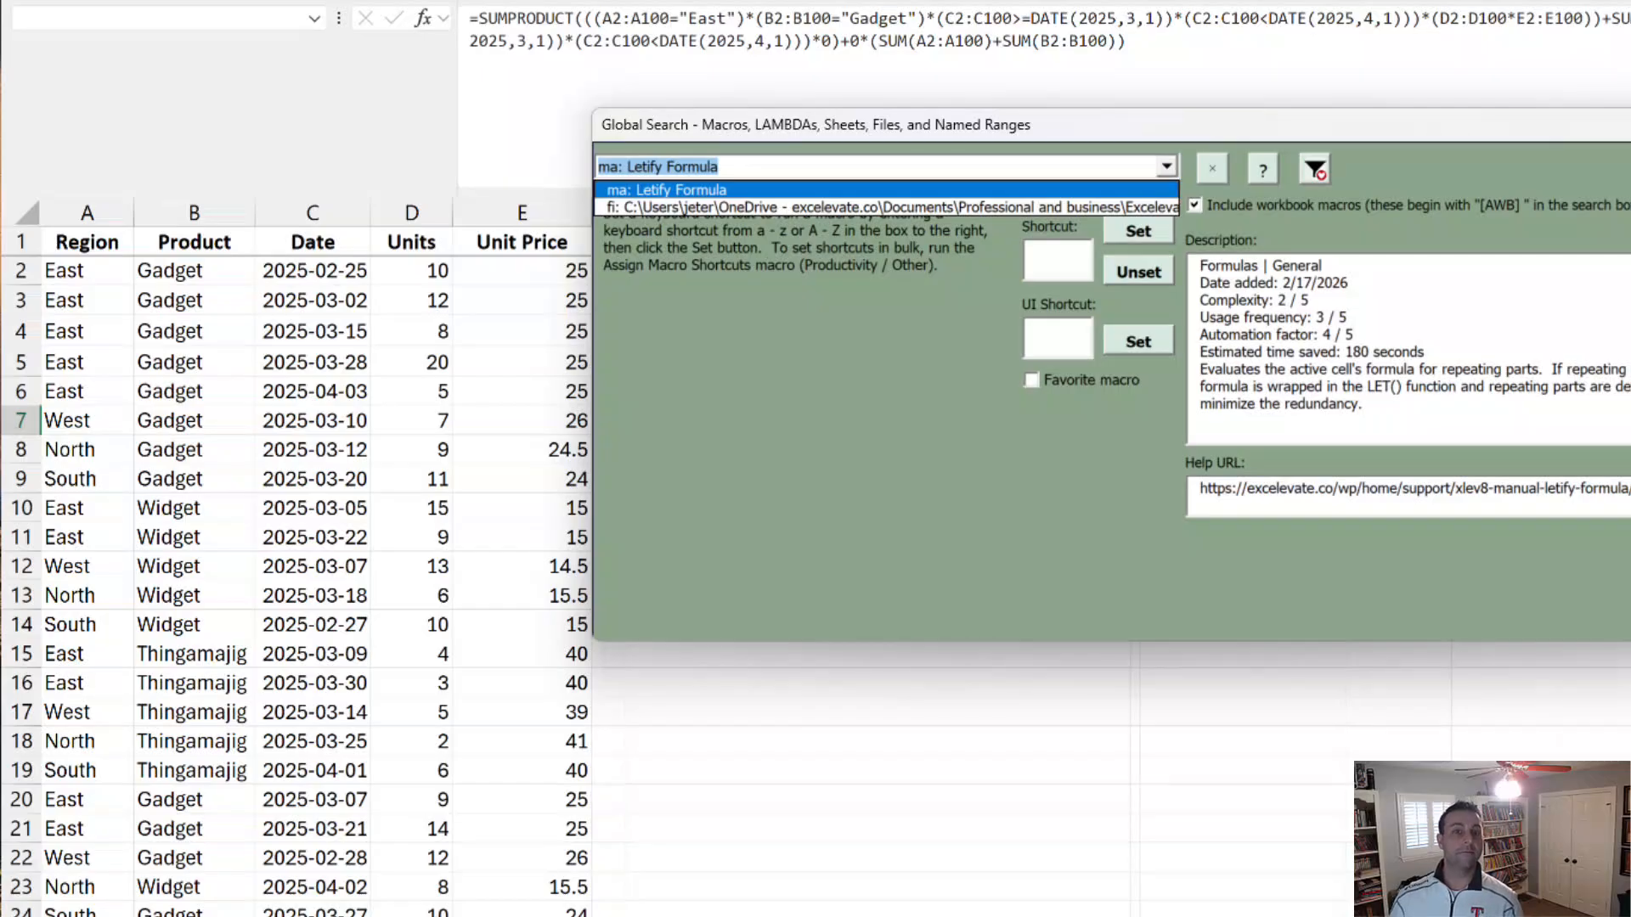
{"action": "left_click", "coordinate": [1057, 167]}
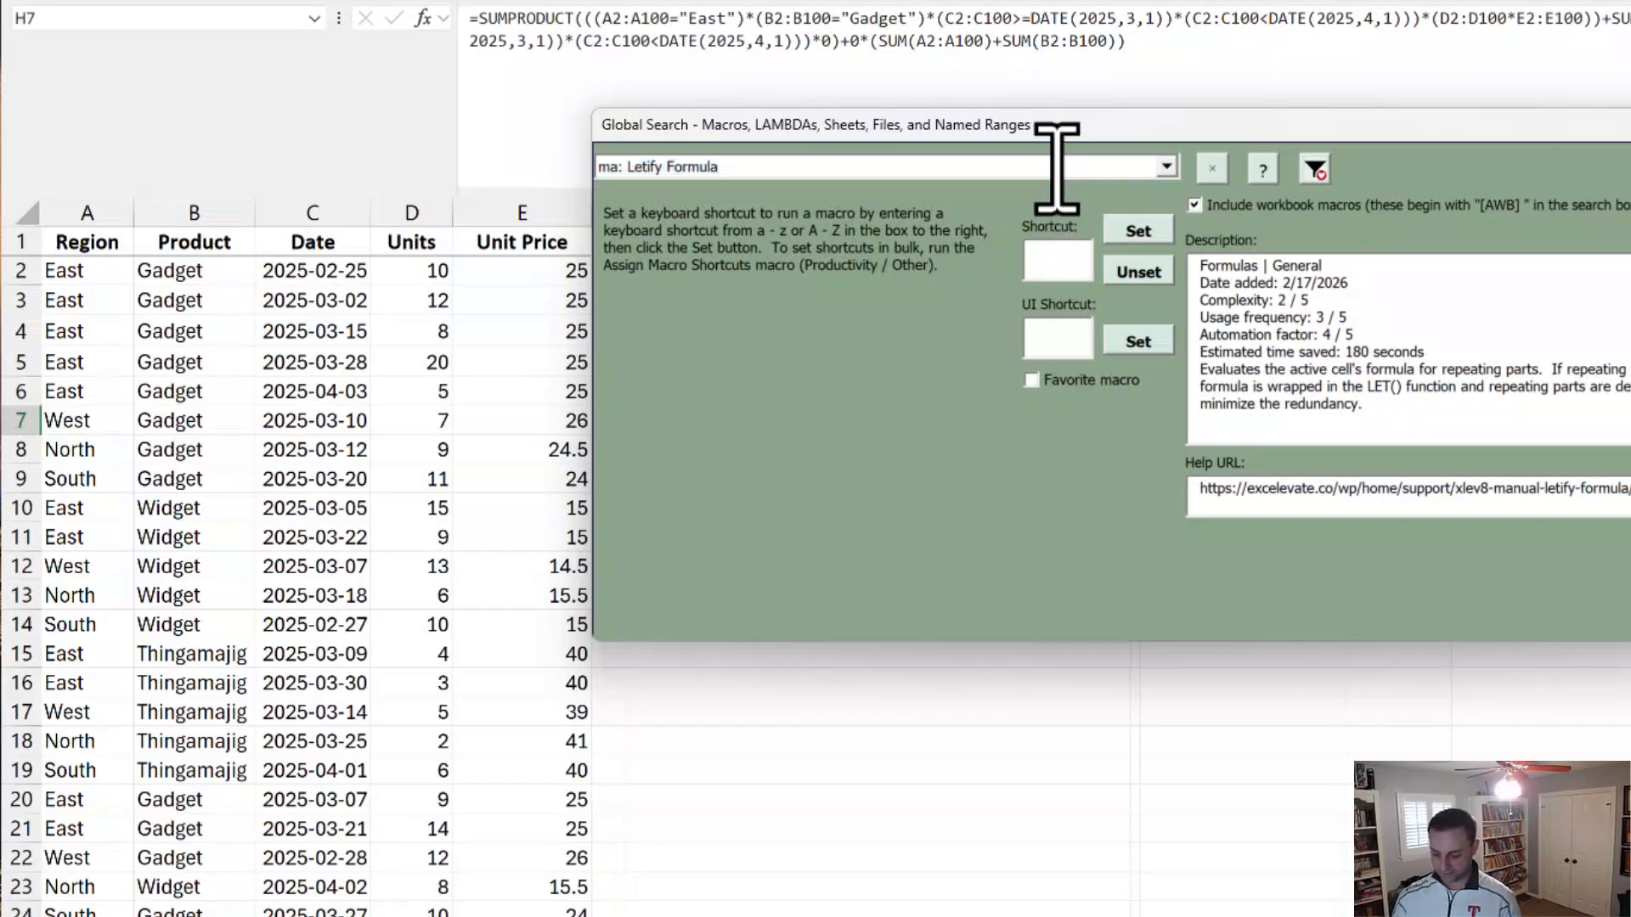
{"action": "key", "text": "Return"}
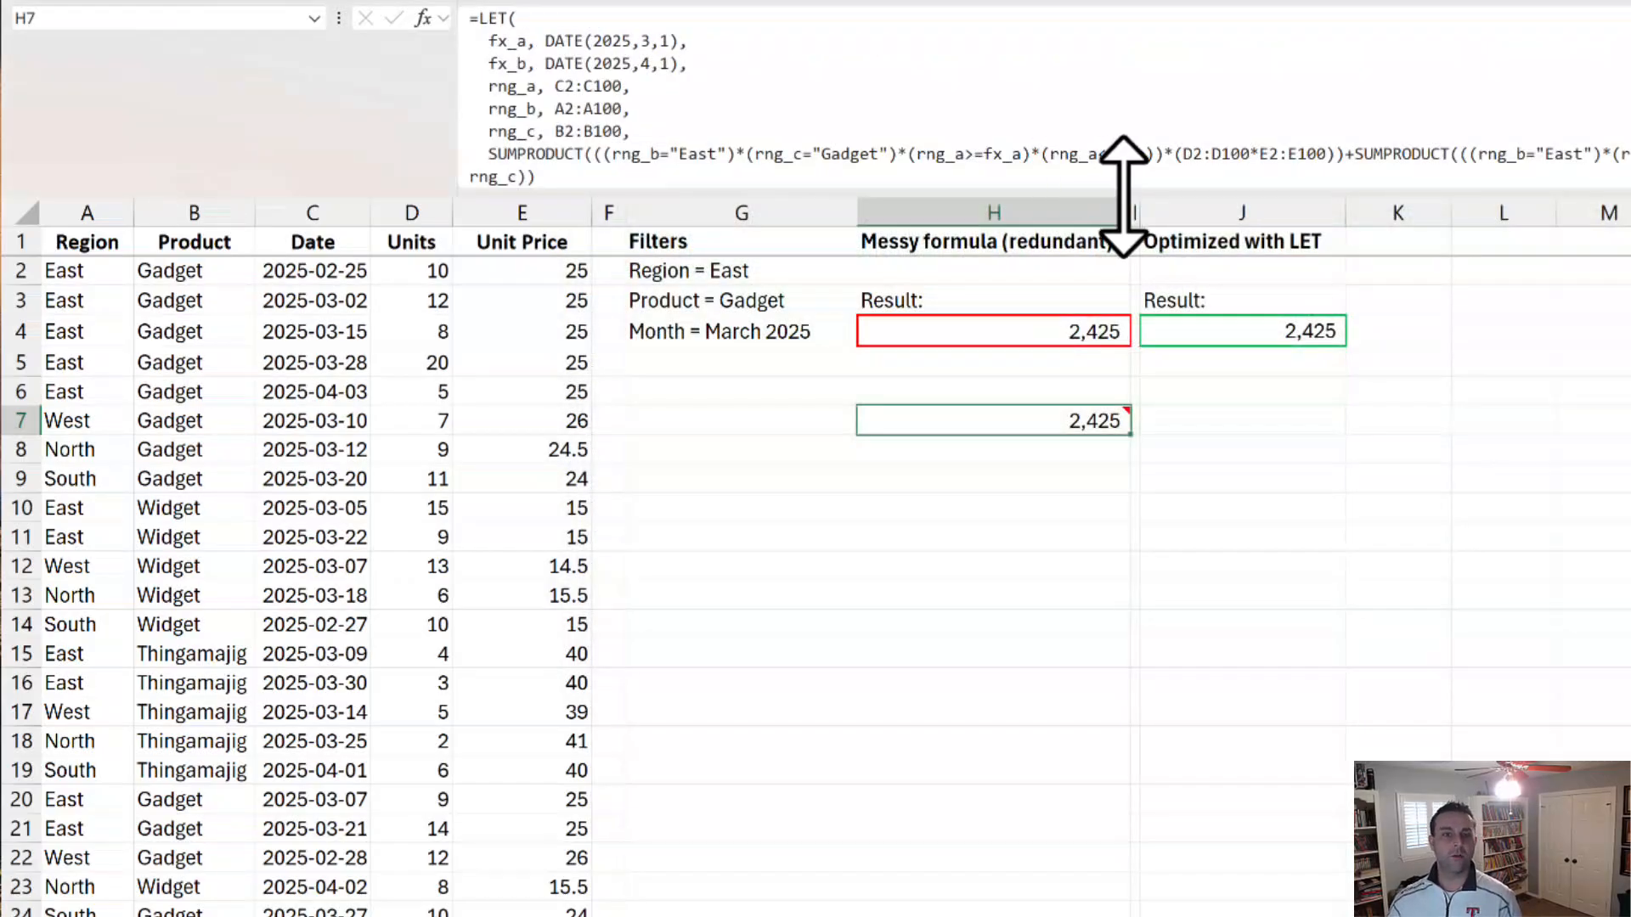
Step: Compare the original formula in H4 with the LET version in H7, enlarging the formula bar to show the whole LET formula
{"action": "left_click", "coordinate": [1076, 331]}
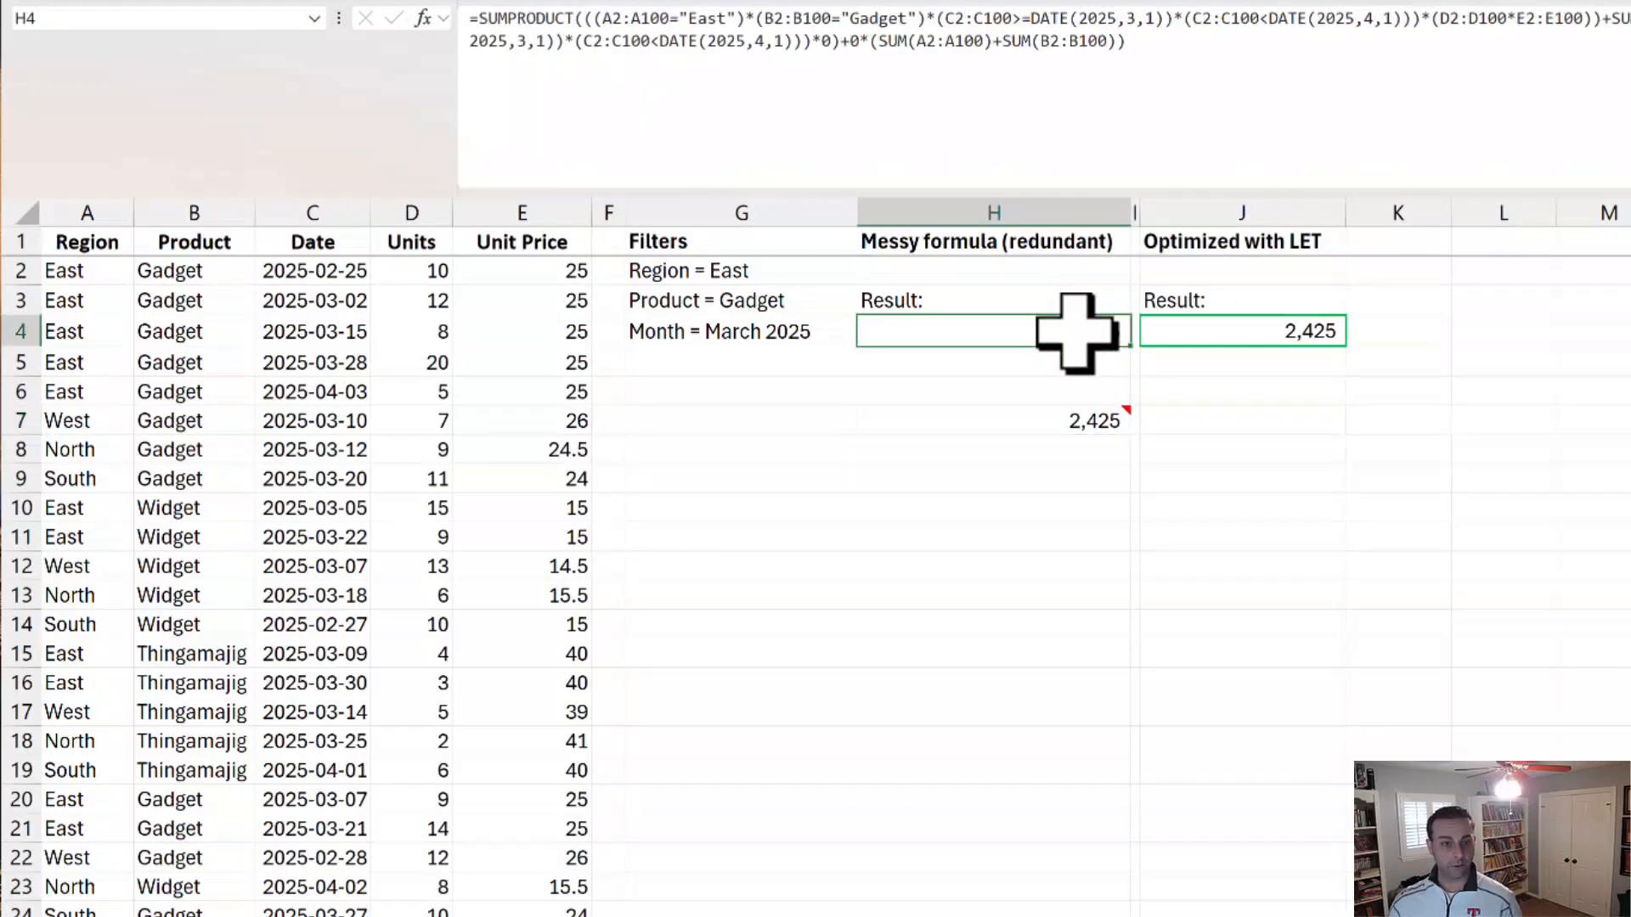
{"action": "left_click", "coordinate": [1089, 420]}
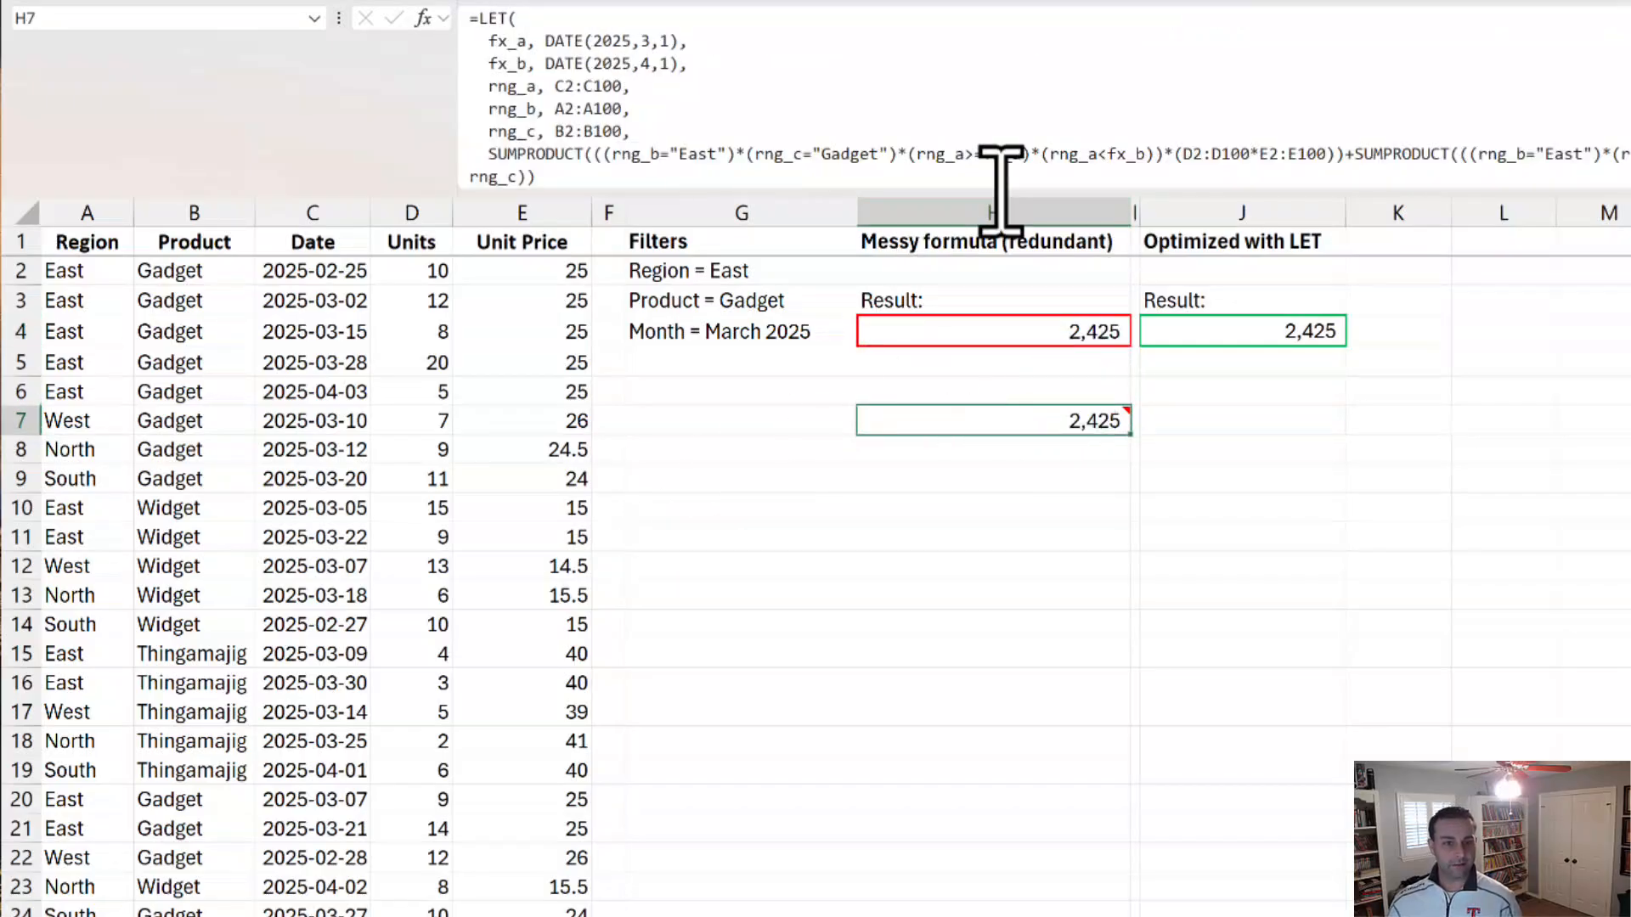
{"action": "left_click_drag", "start_coordinate": [1002, 194], "coordinate": [1004, 234]}
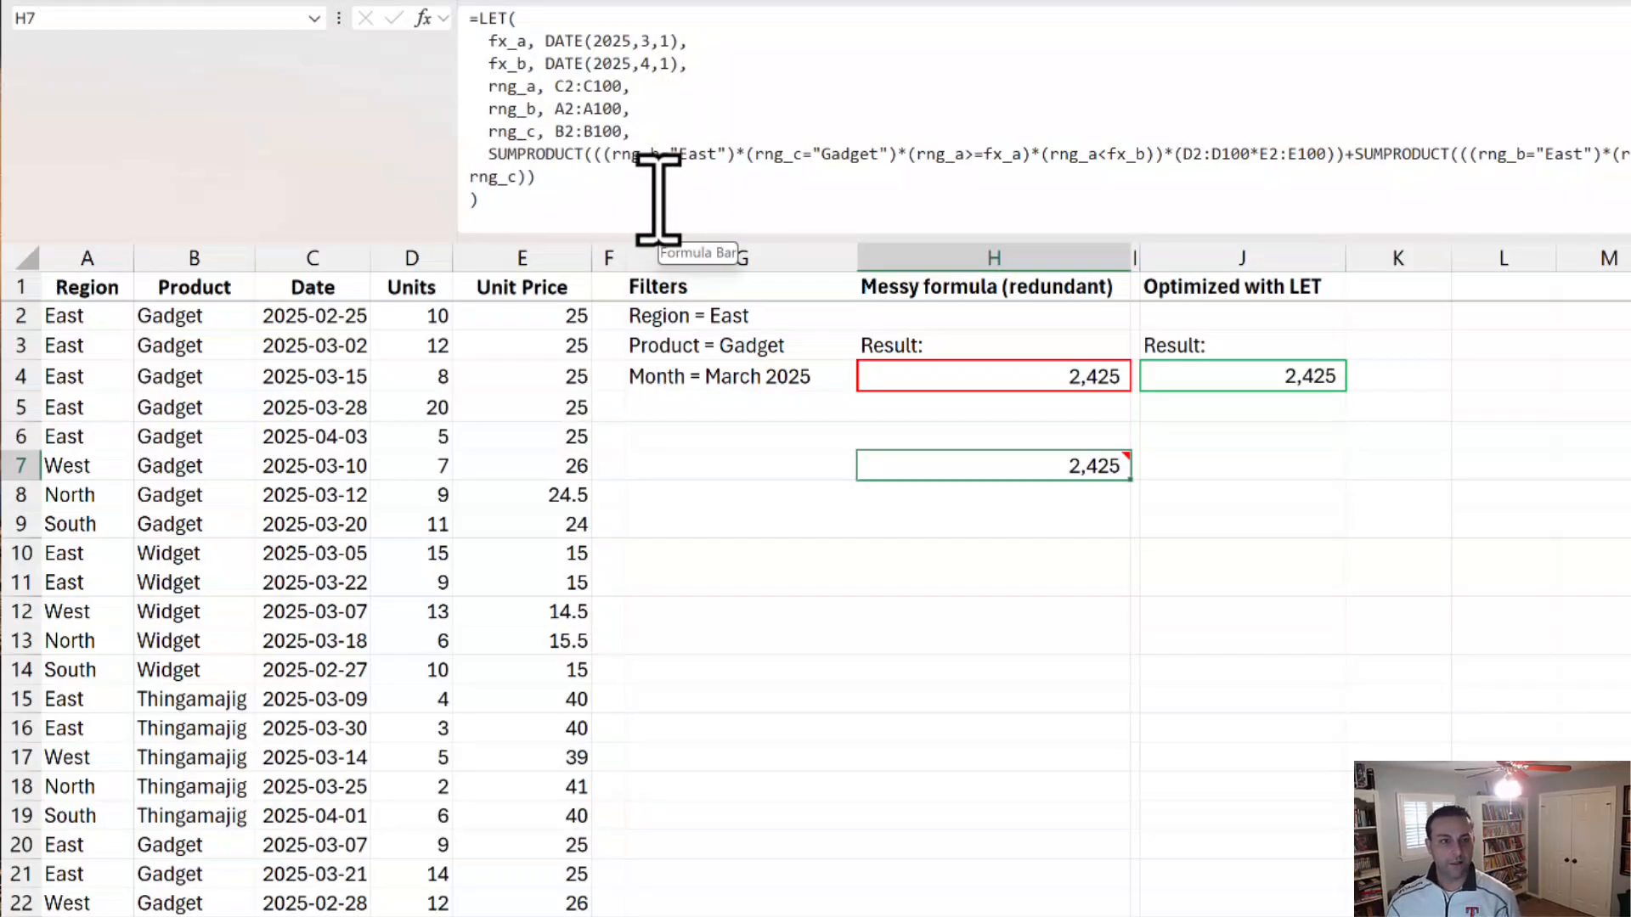
{"action": "key", "text": "ctrl"}
{"action": "key", "text": "ctrl"}
{"action": "key", "text": "ctrl"}
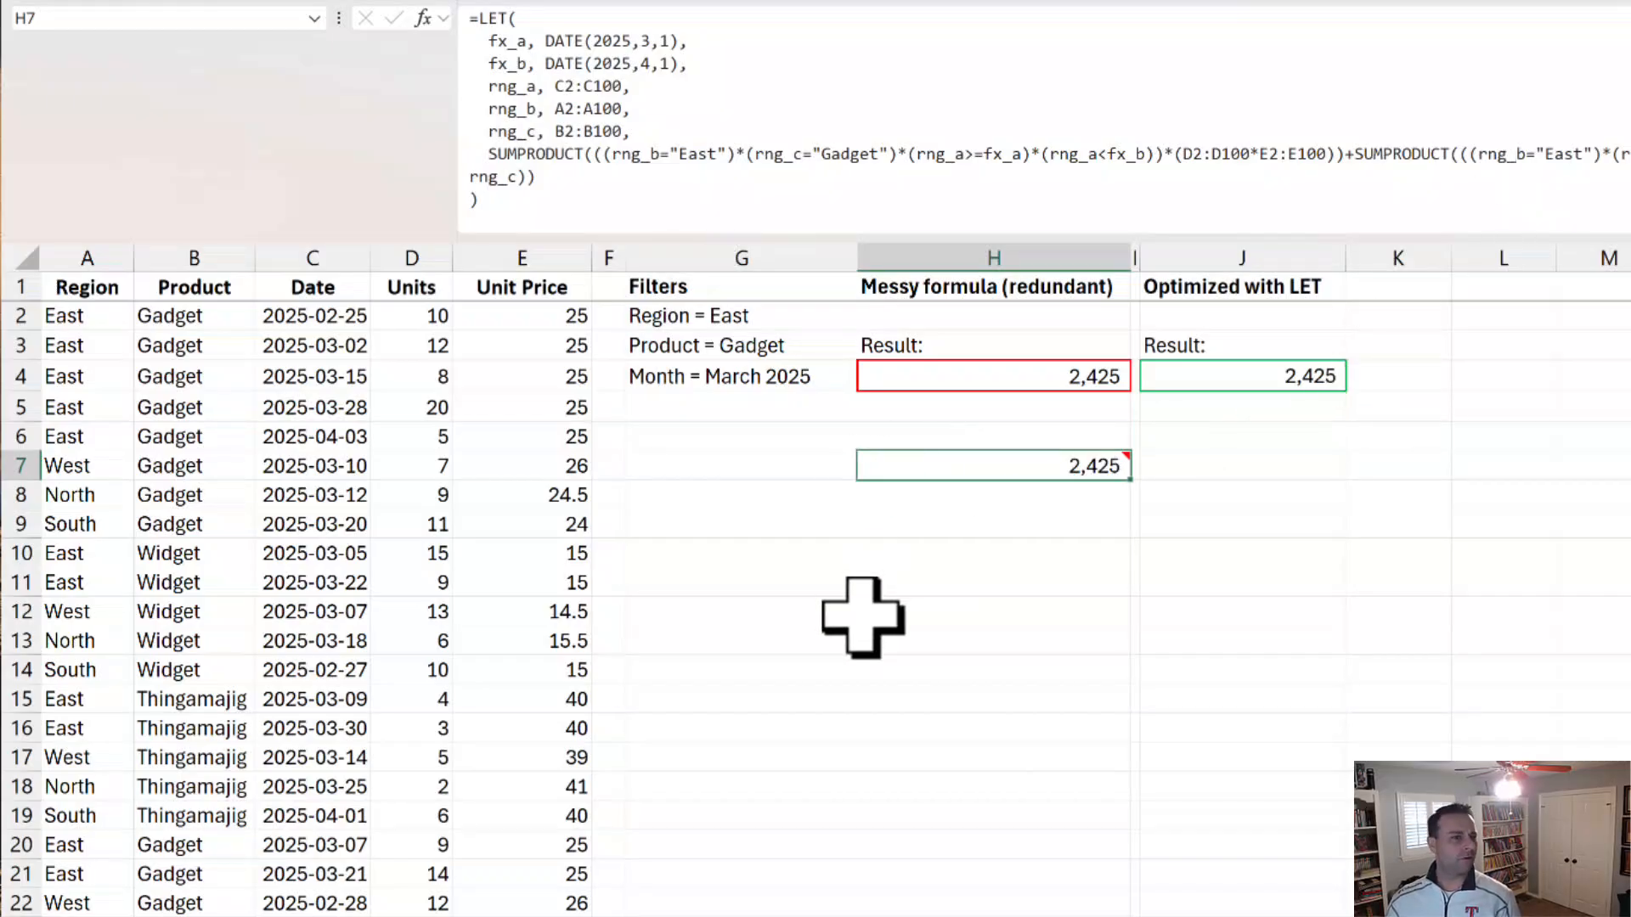
Step: Review the Previous Formula comment attached to H7 and delete it from the cell
{"action": "mouse_move", "coordinate": [968, 463]}
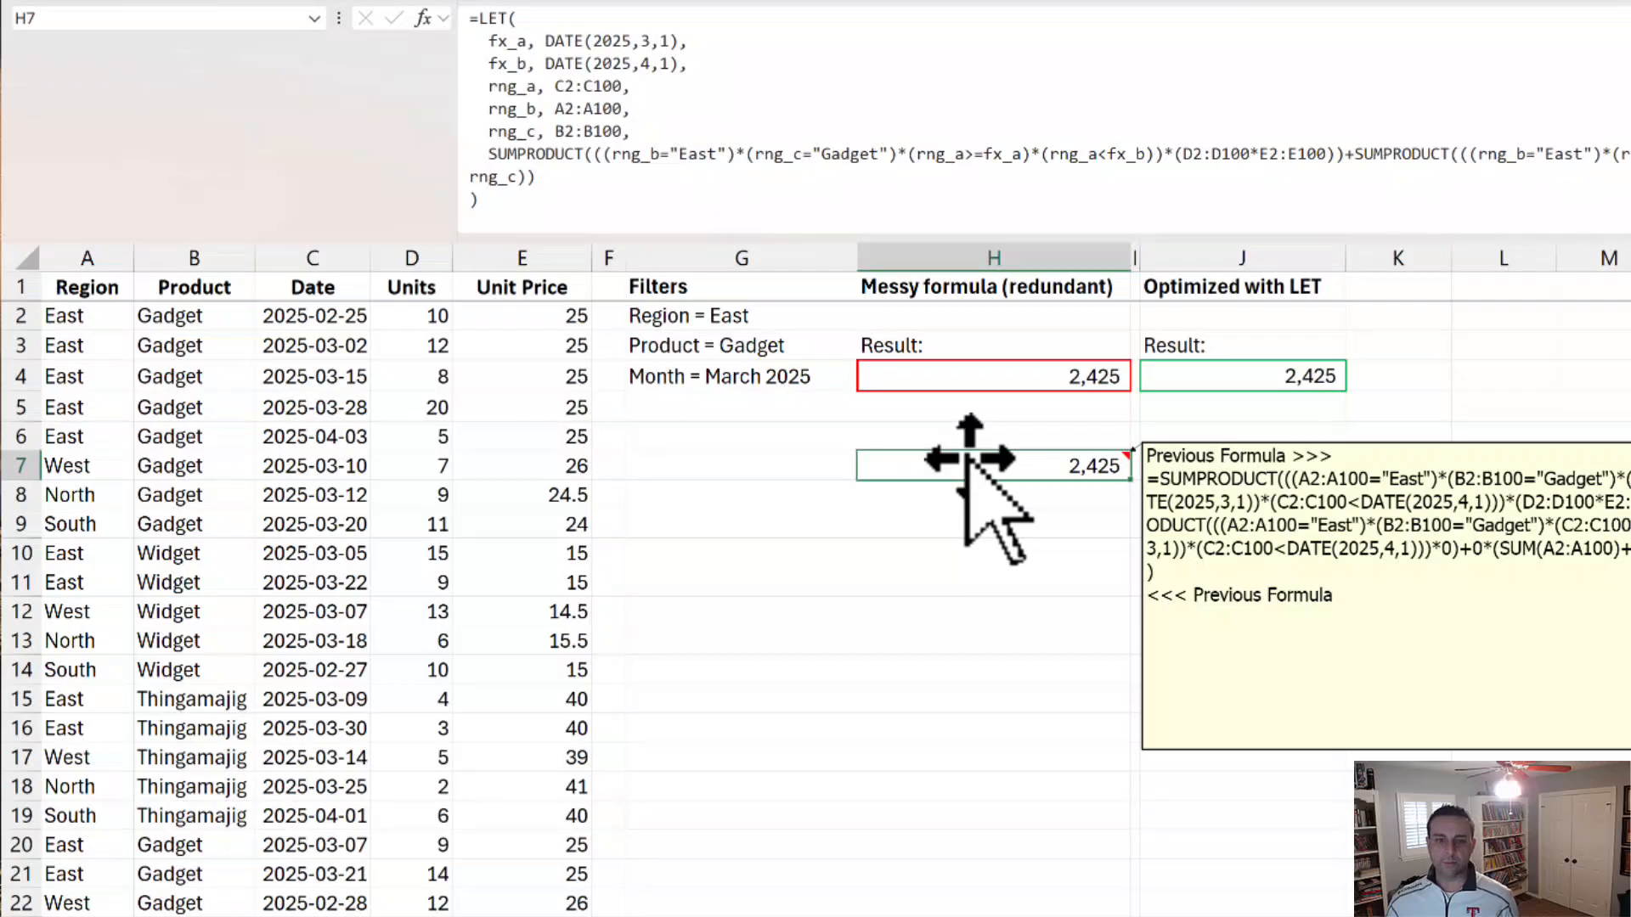
{"action": "left_click", "coordinate": [969, 465]}
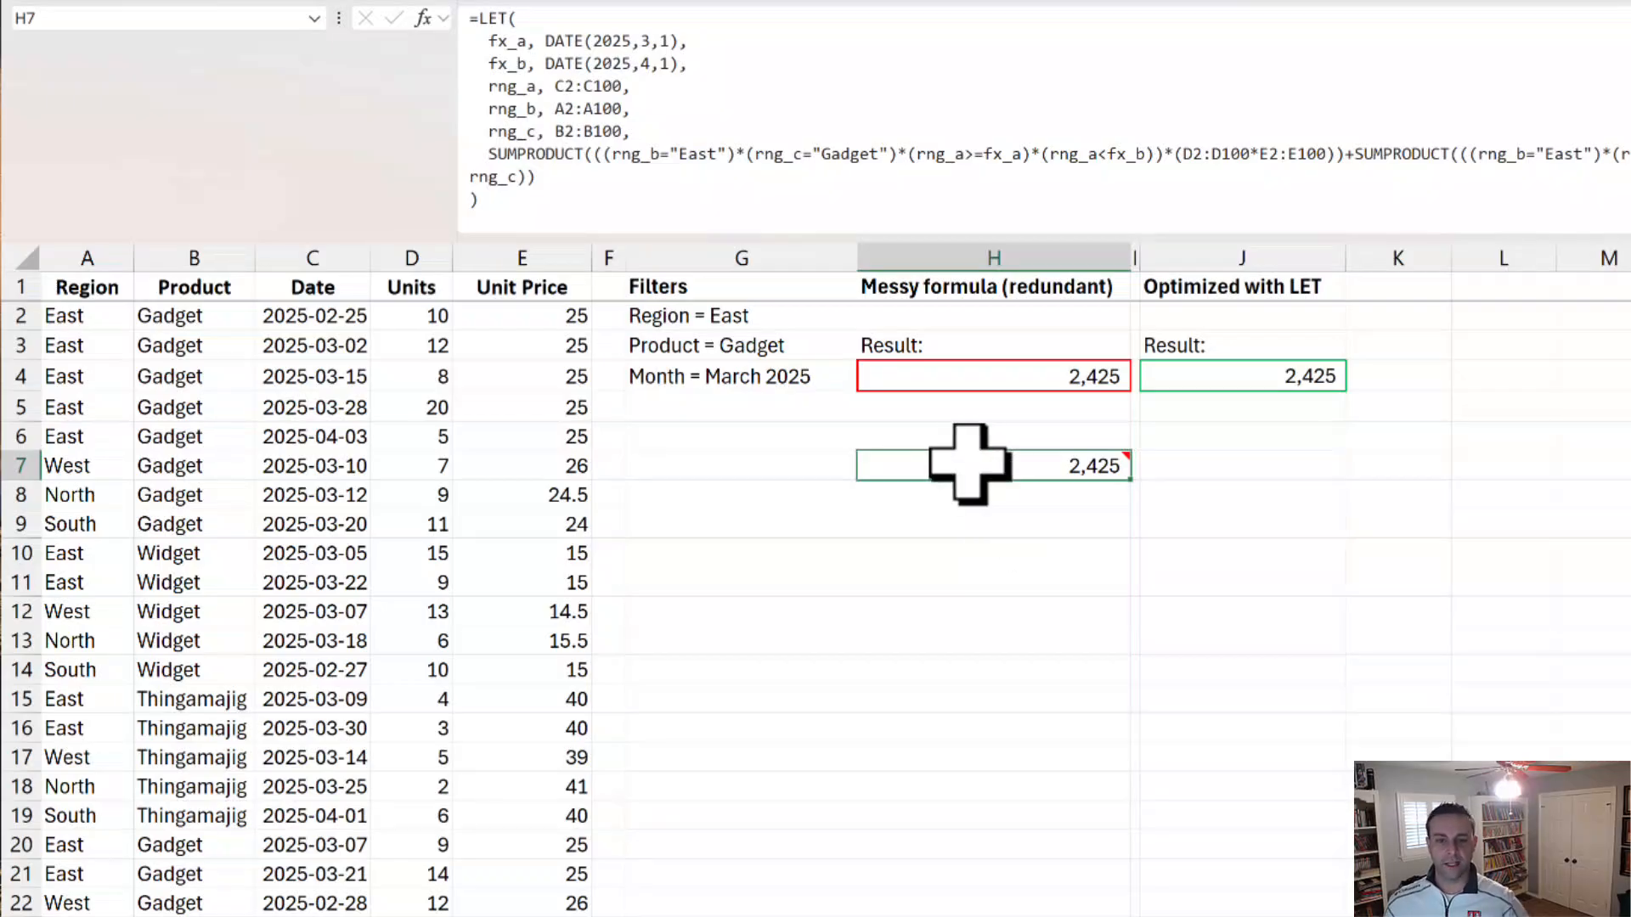
{"action": "mouse_move", "coordinate": [968, 465]}
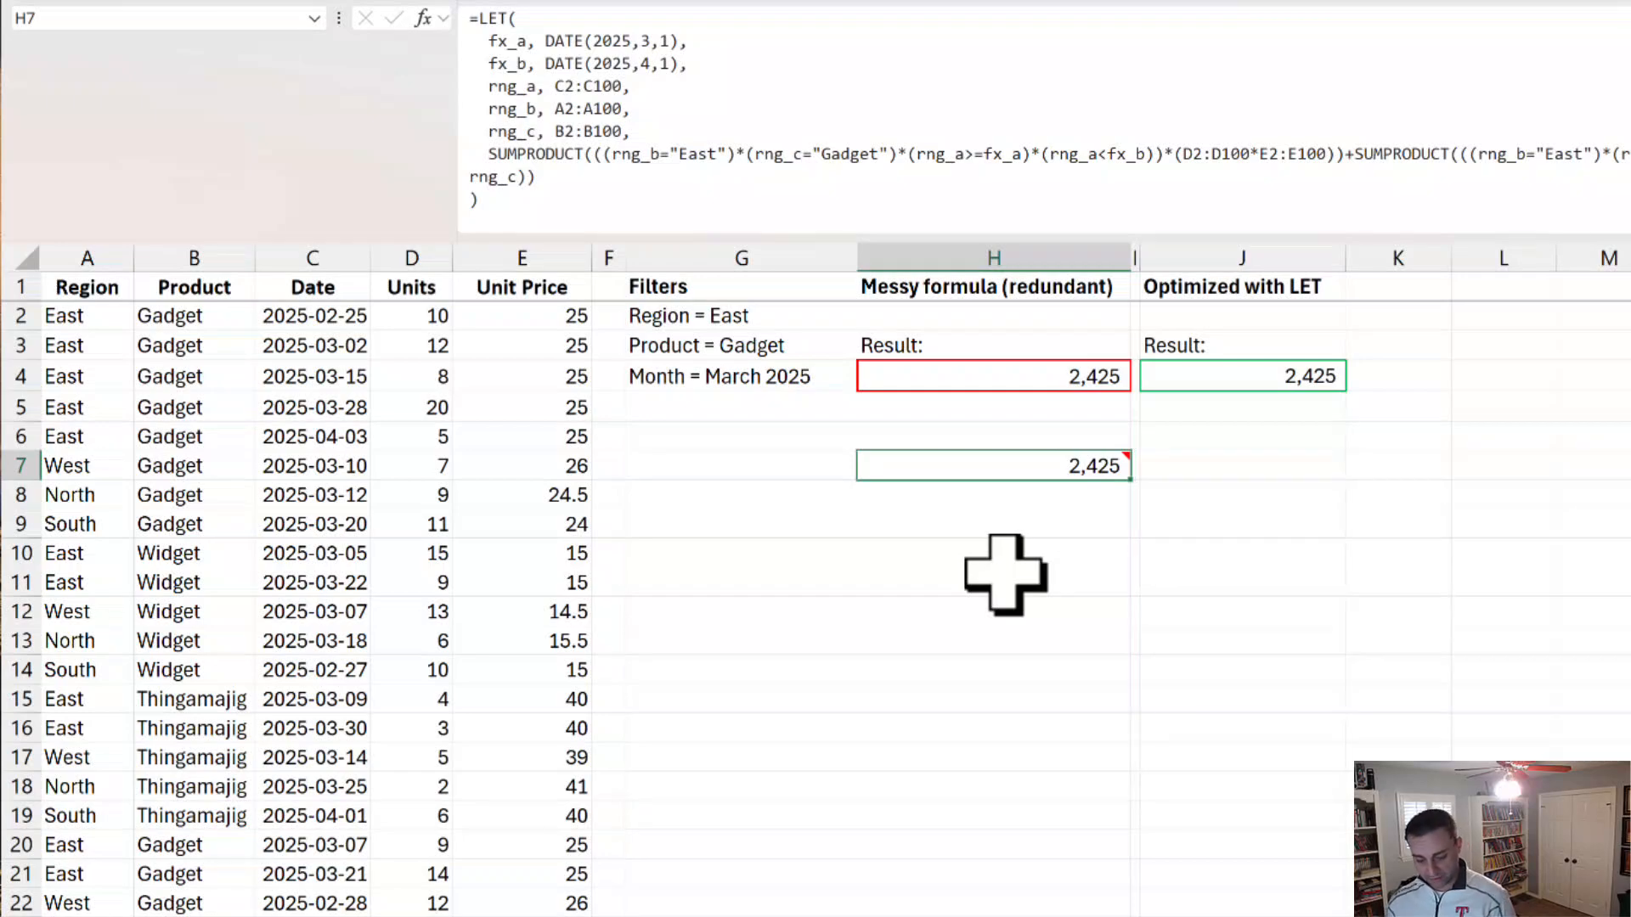
{"action": "key", "text": "ctrl+shift+c"}
{"action": "type", "text": "d"}
{"action": "key", "text": "Return"}
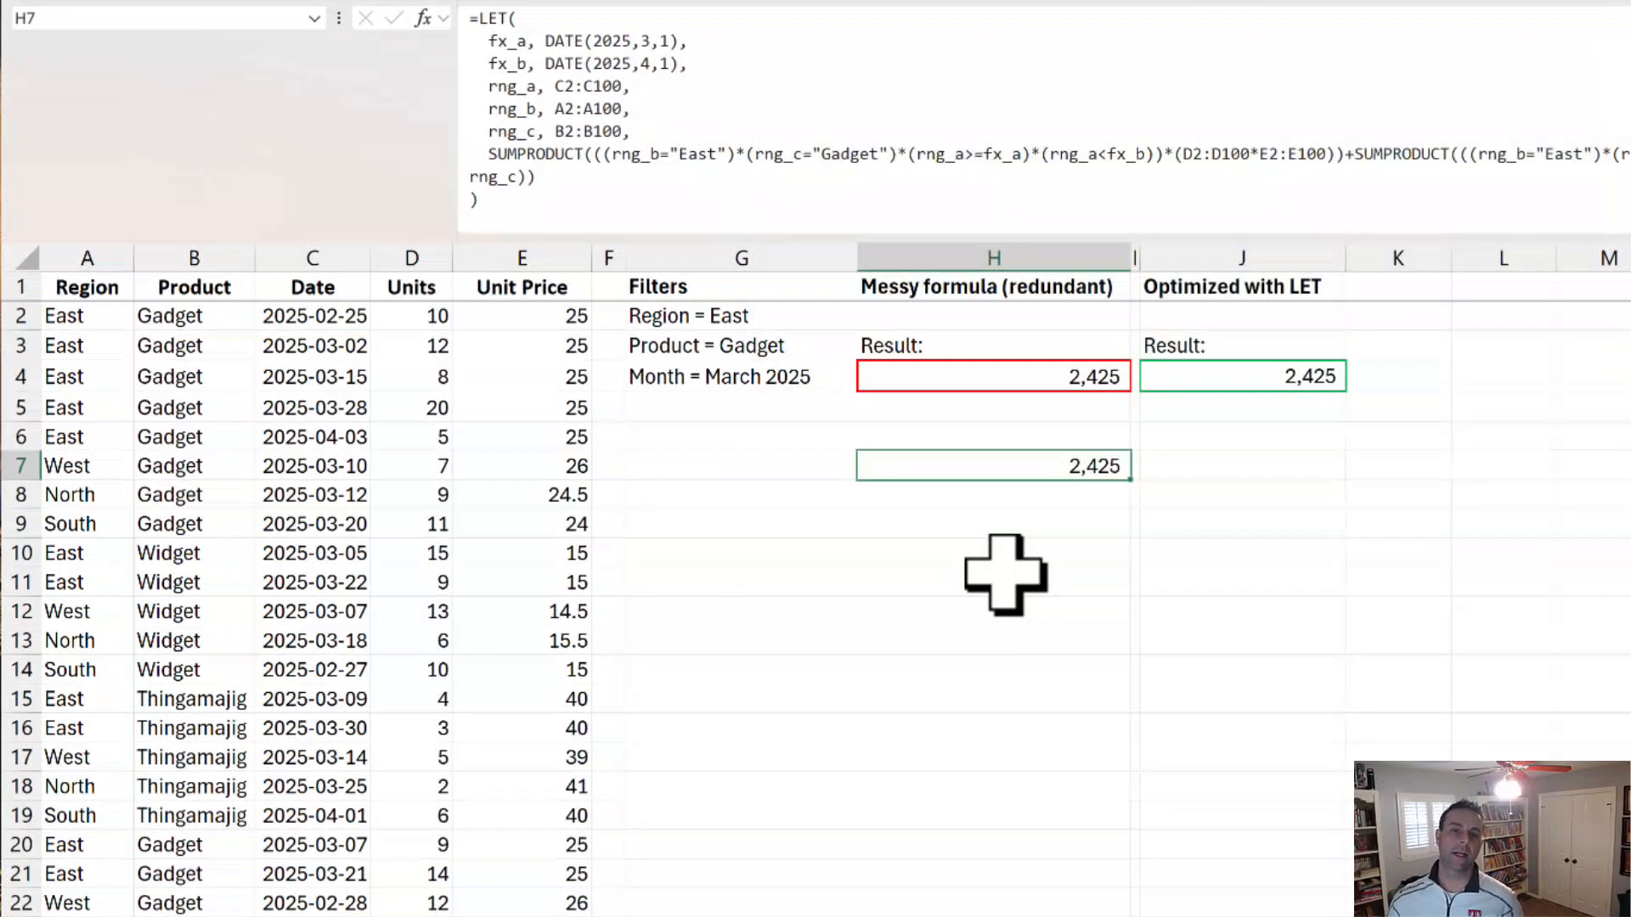